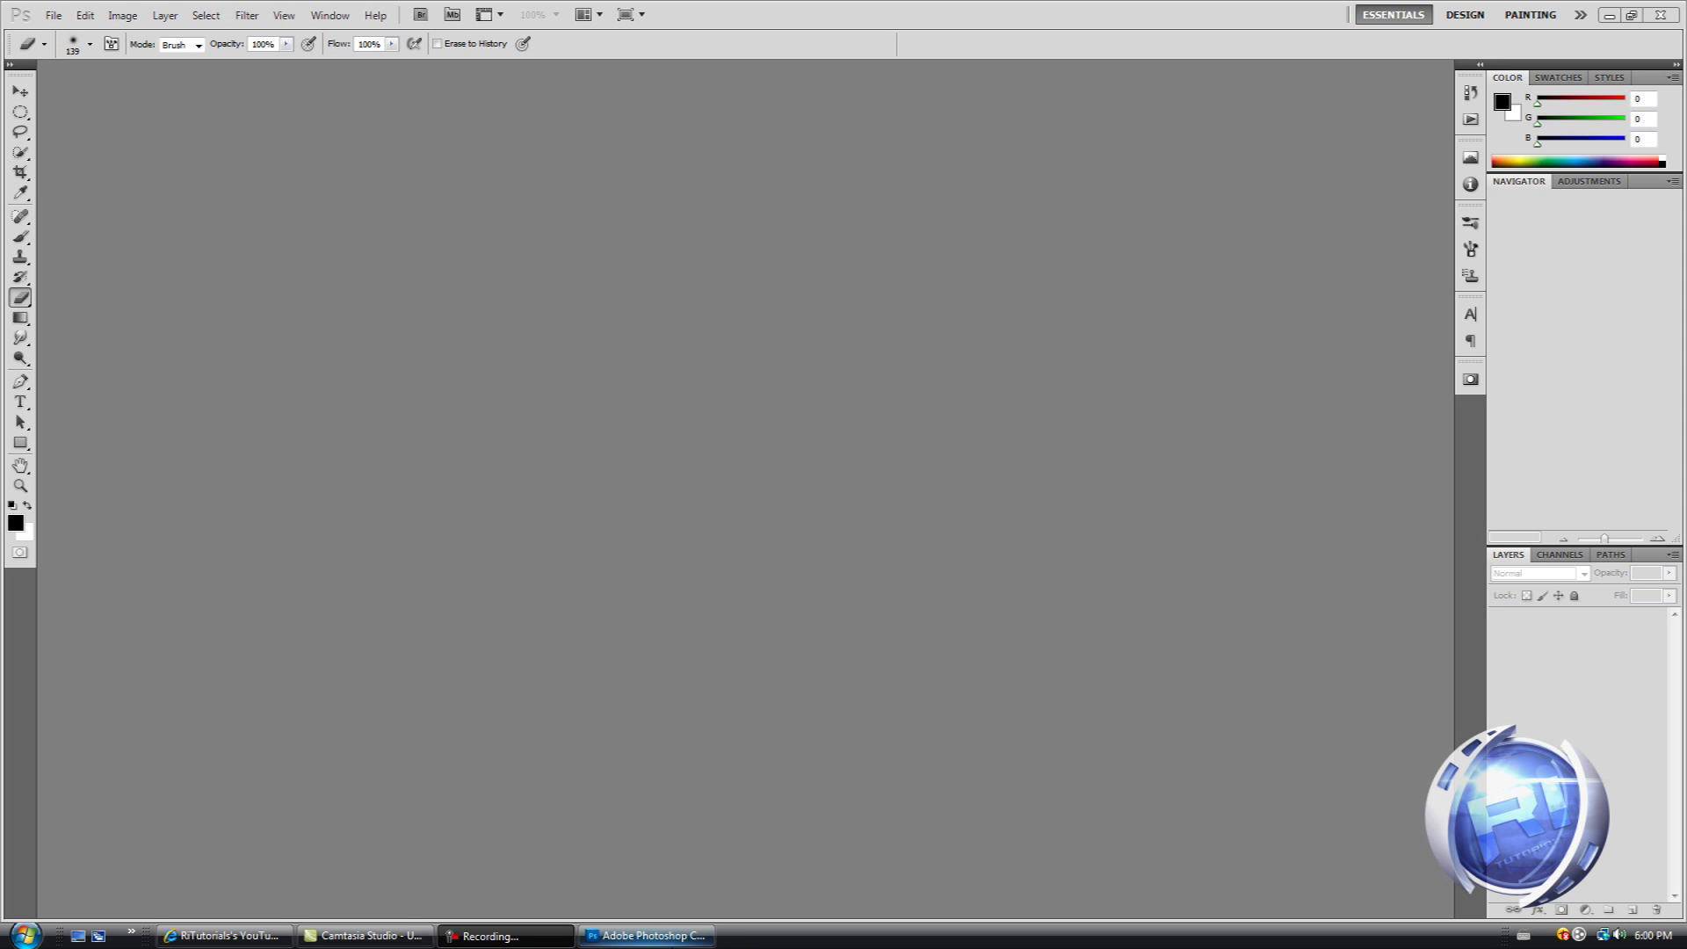
Minimise the empty Photoshop CS5 window to the taskbar so the desktop icon groups show.
click(684, 936)
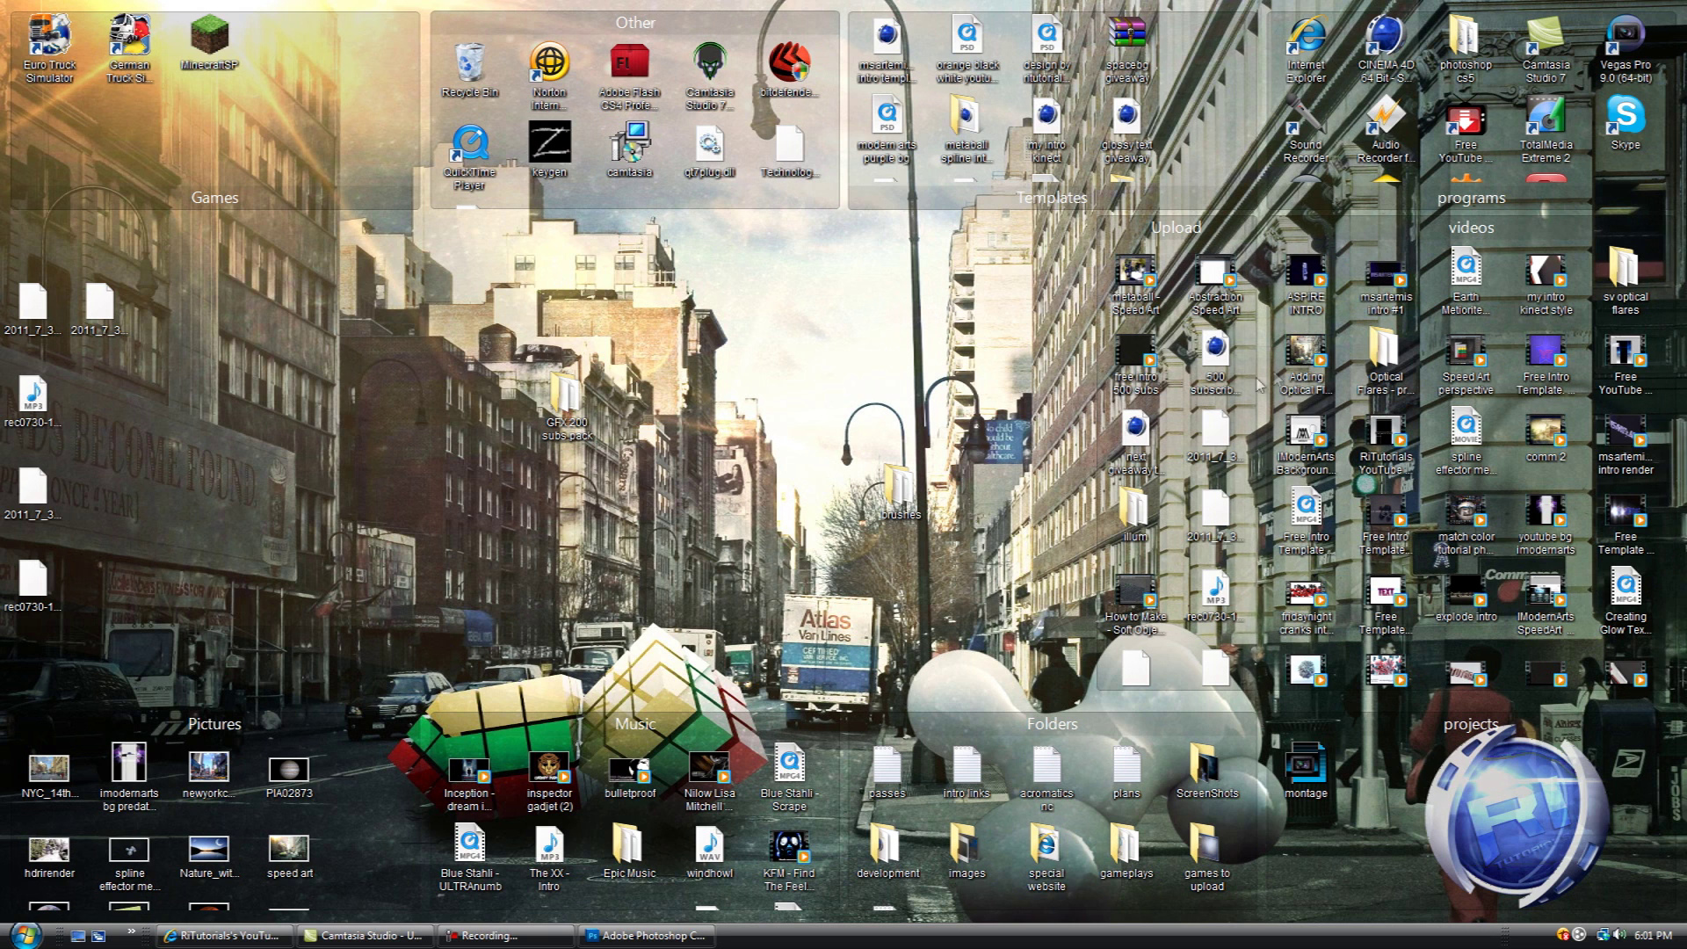
double_click(315, 863)
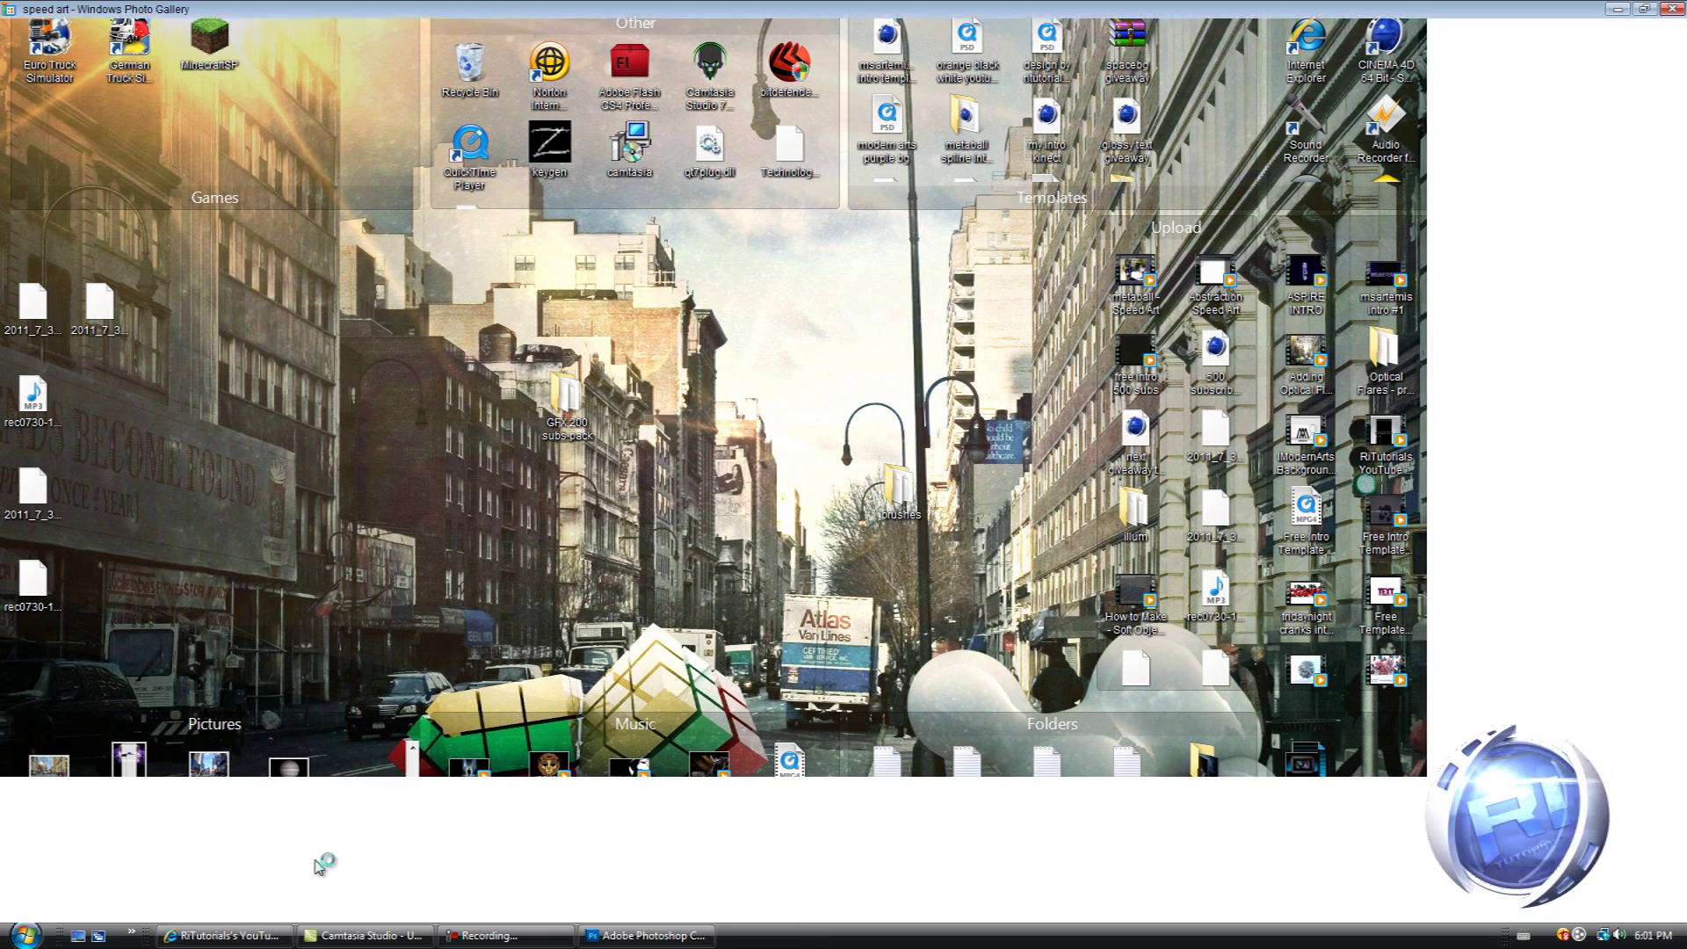
scroll(1001, 554, up, 3)
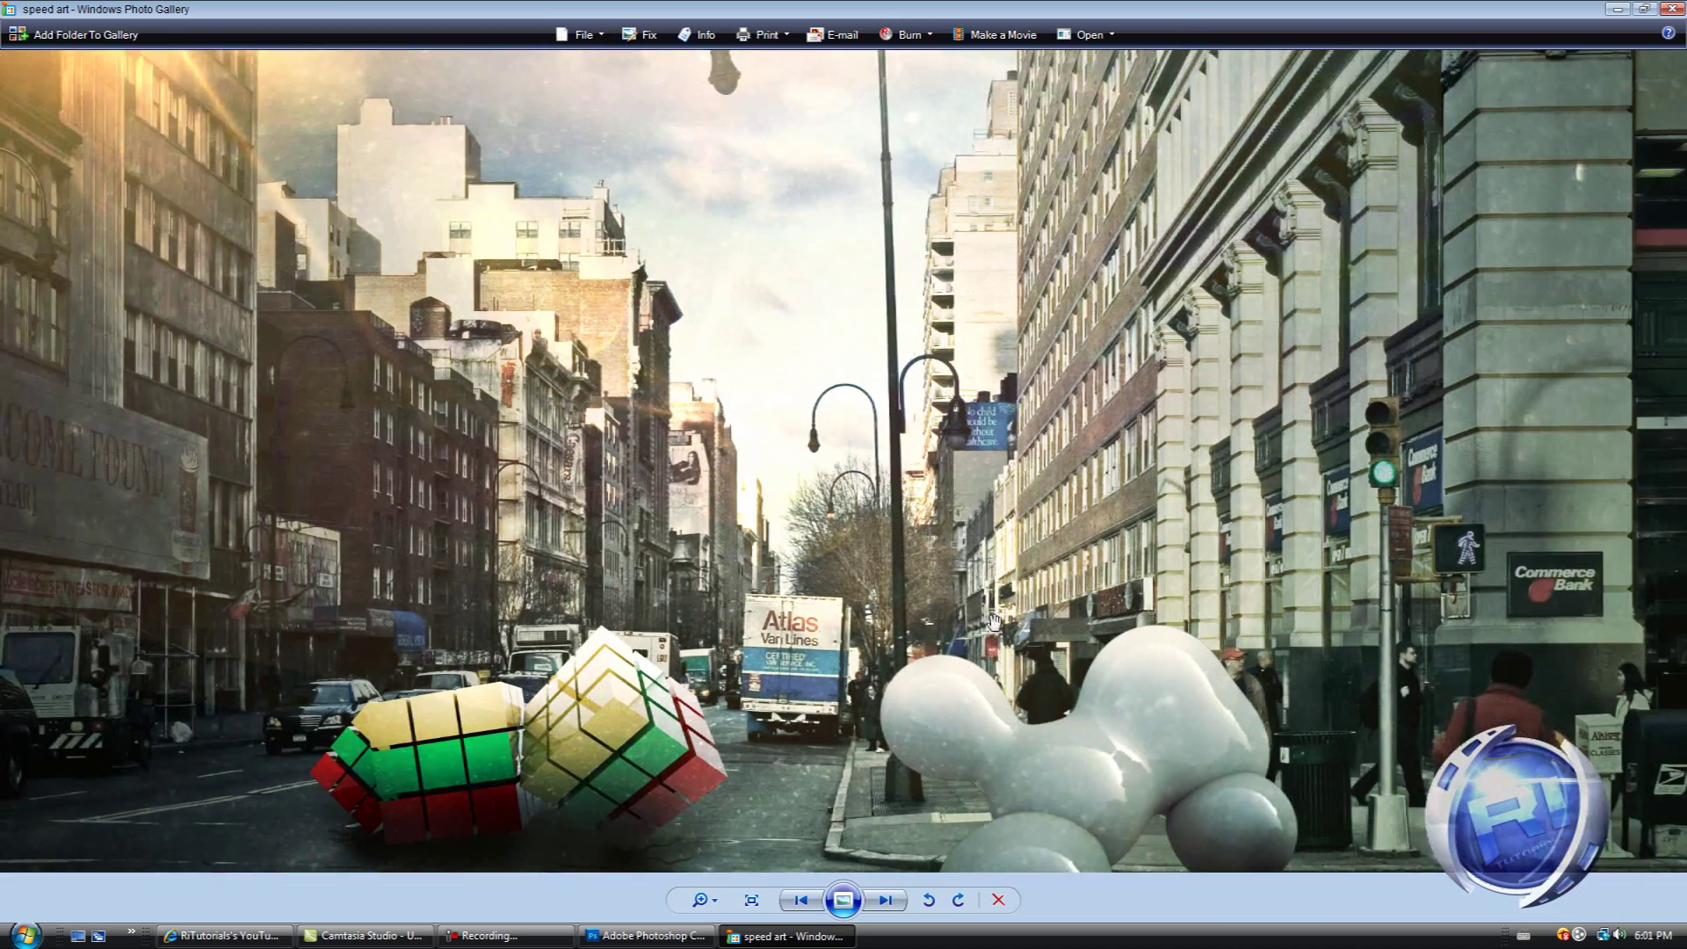
drag(993, 620, 1018, 435)
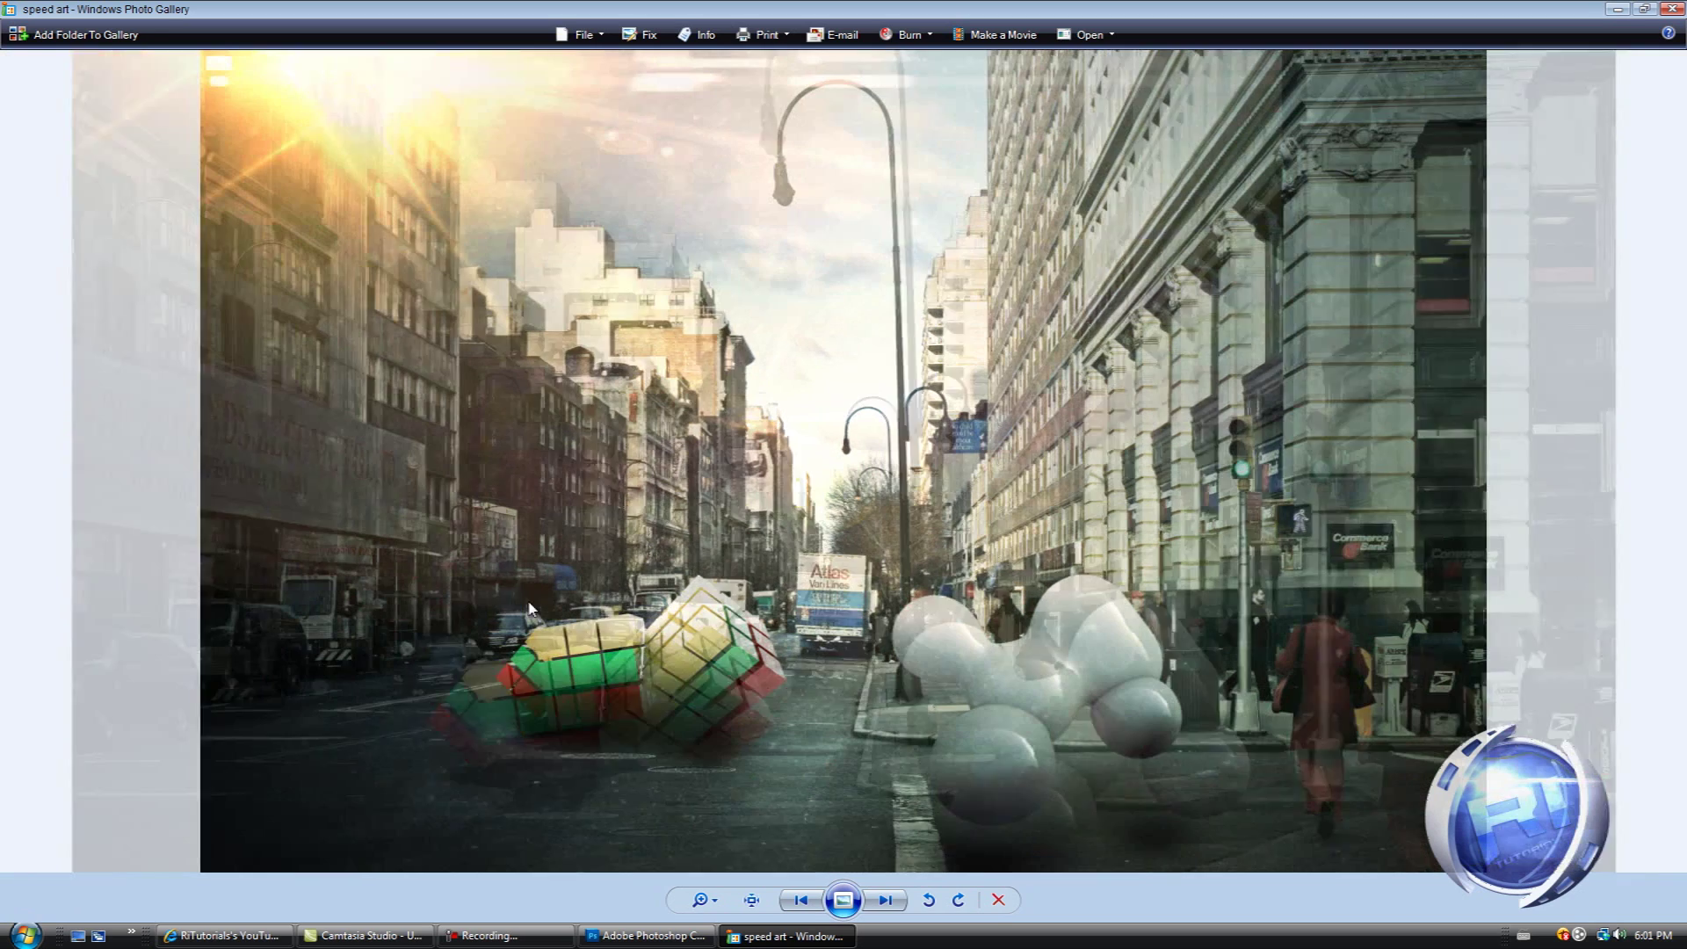
key(Right)
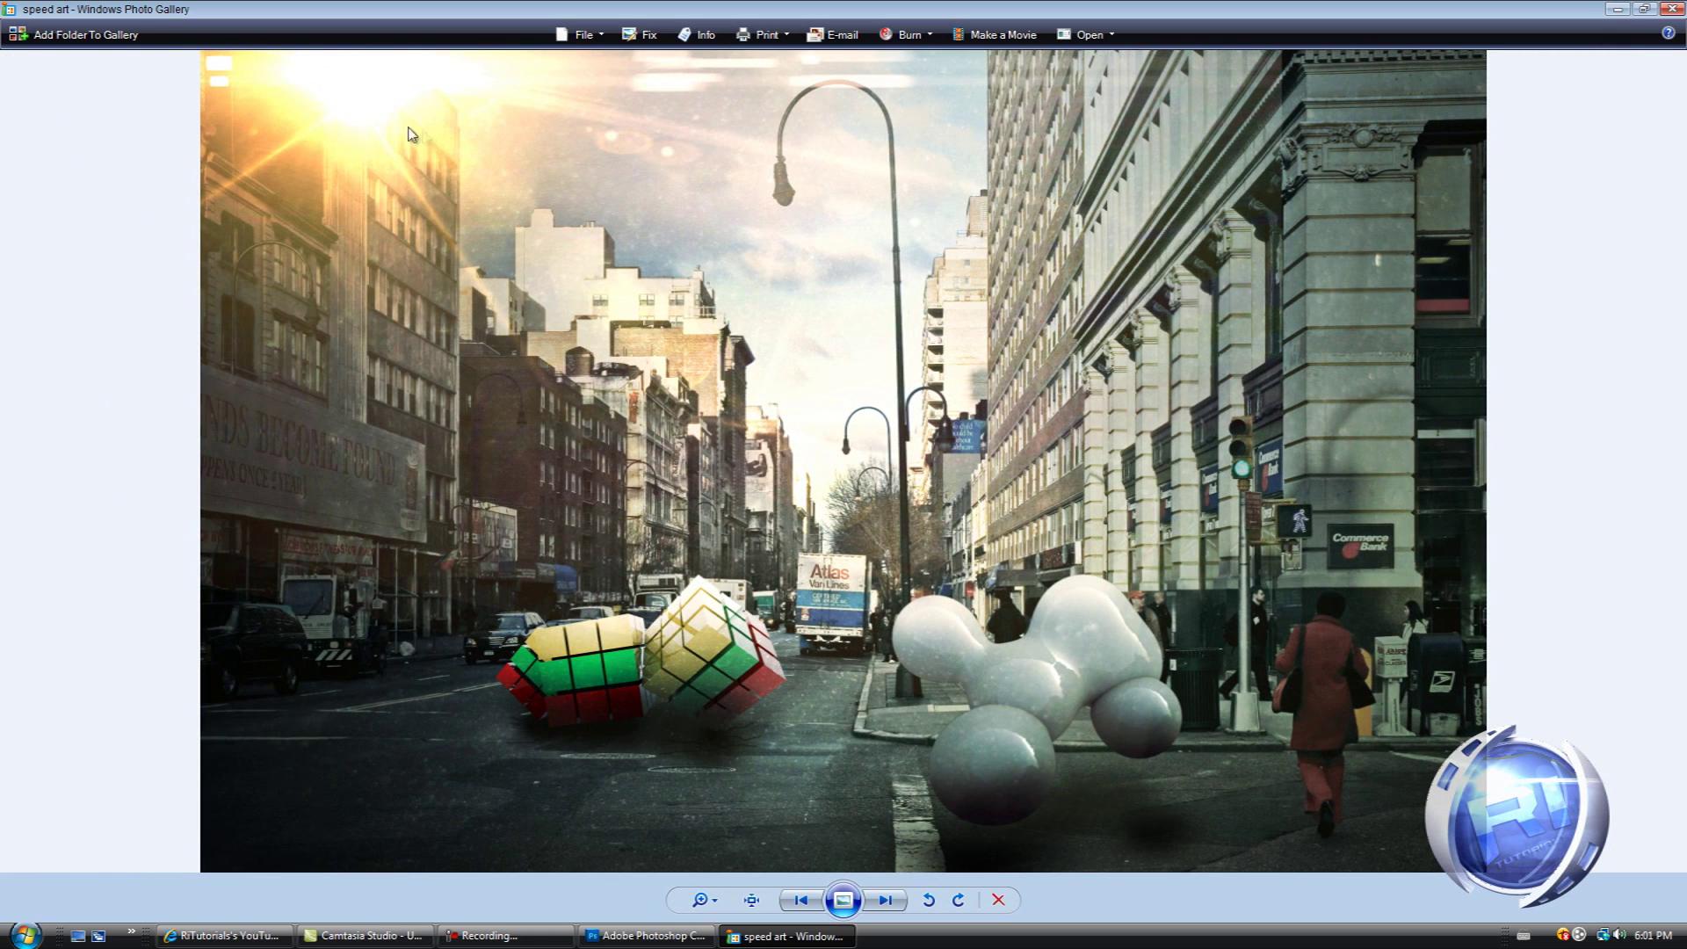
click(1672, 8)
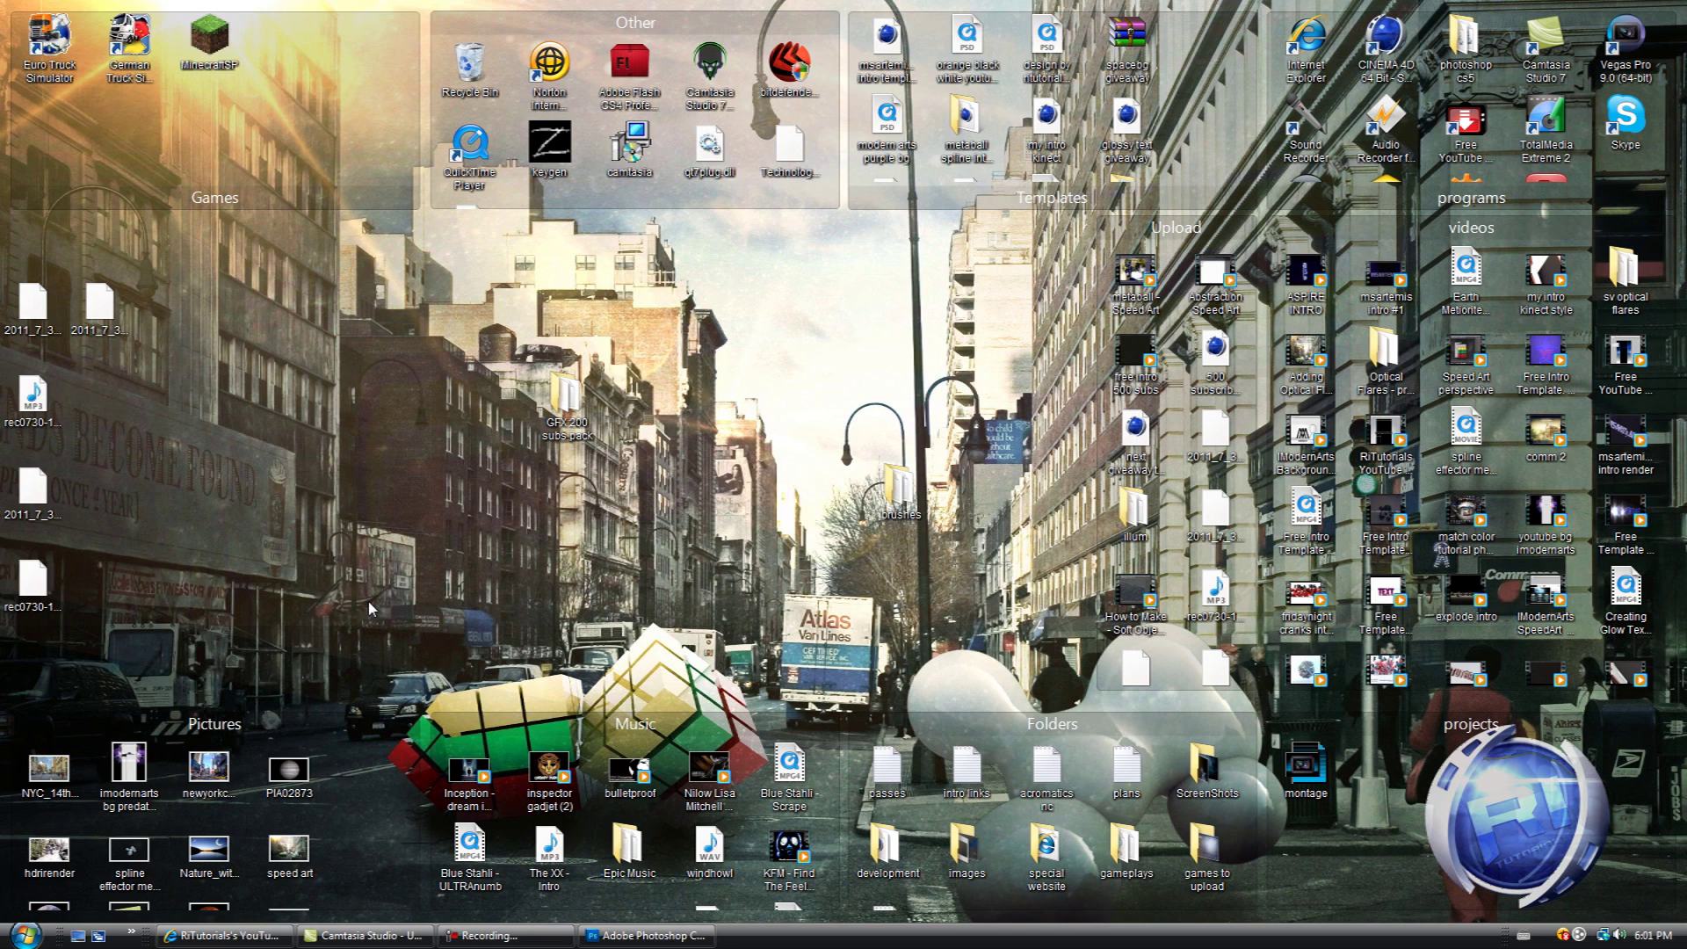
Open NYC_14th_Street_looking_west_12_2005.jpg in Photoshop by dragging it in from the desktop.
click(48, 770)
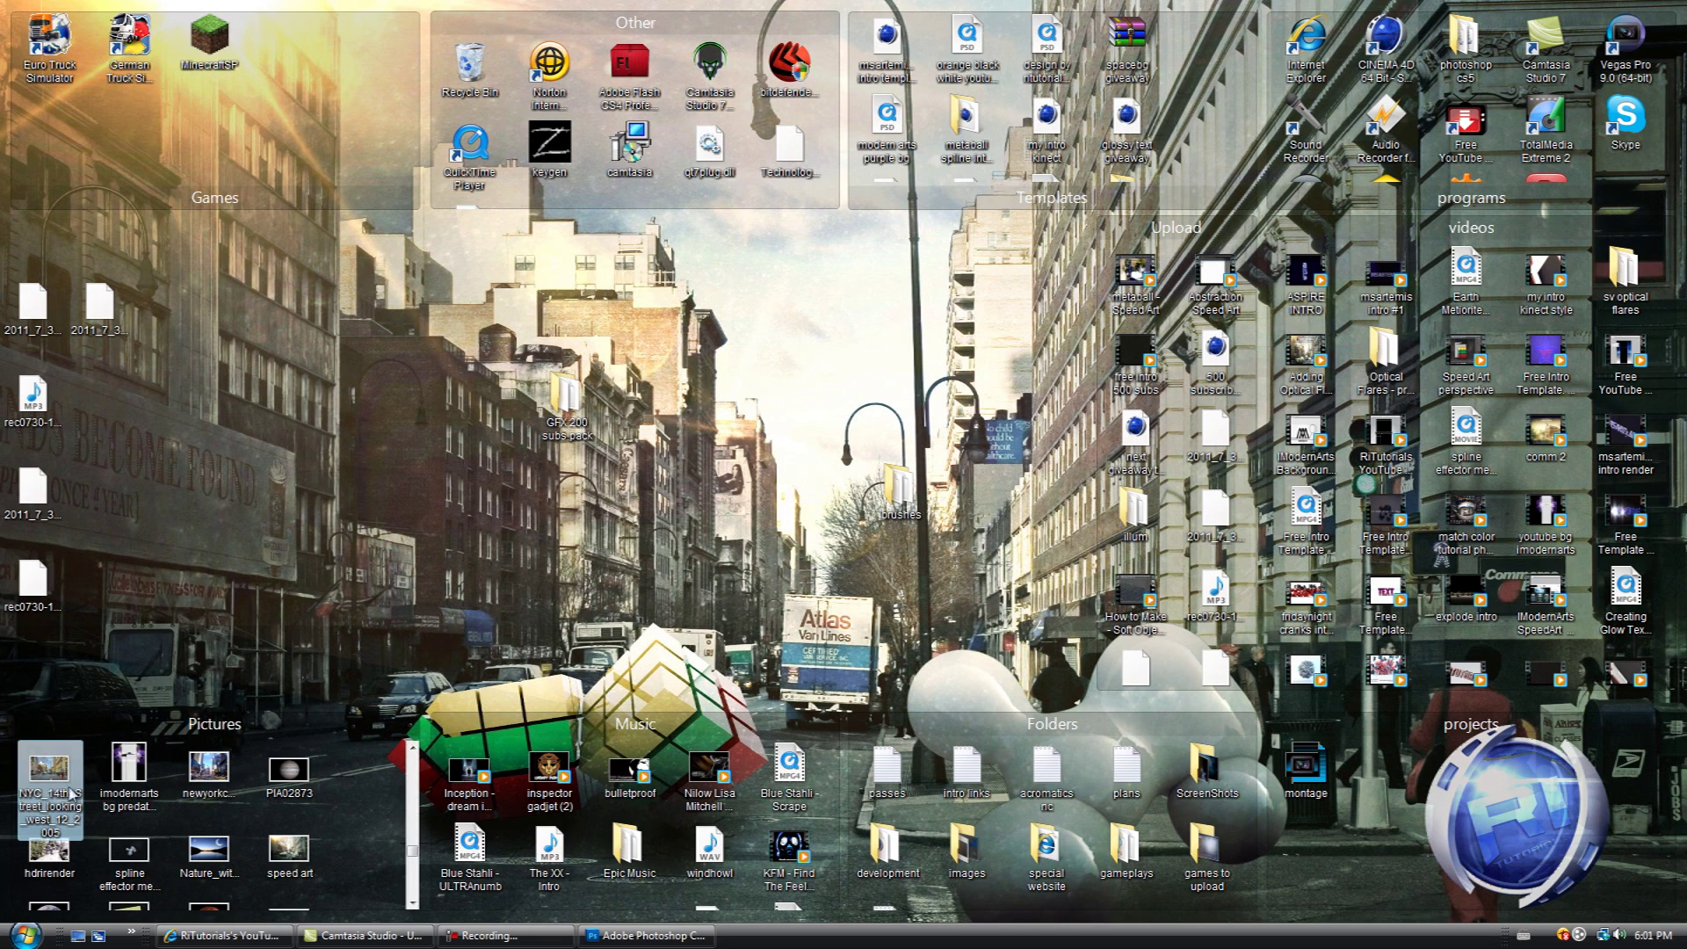
click(677, 936)
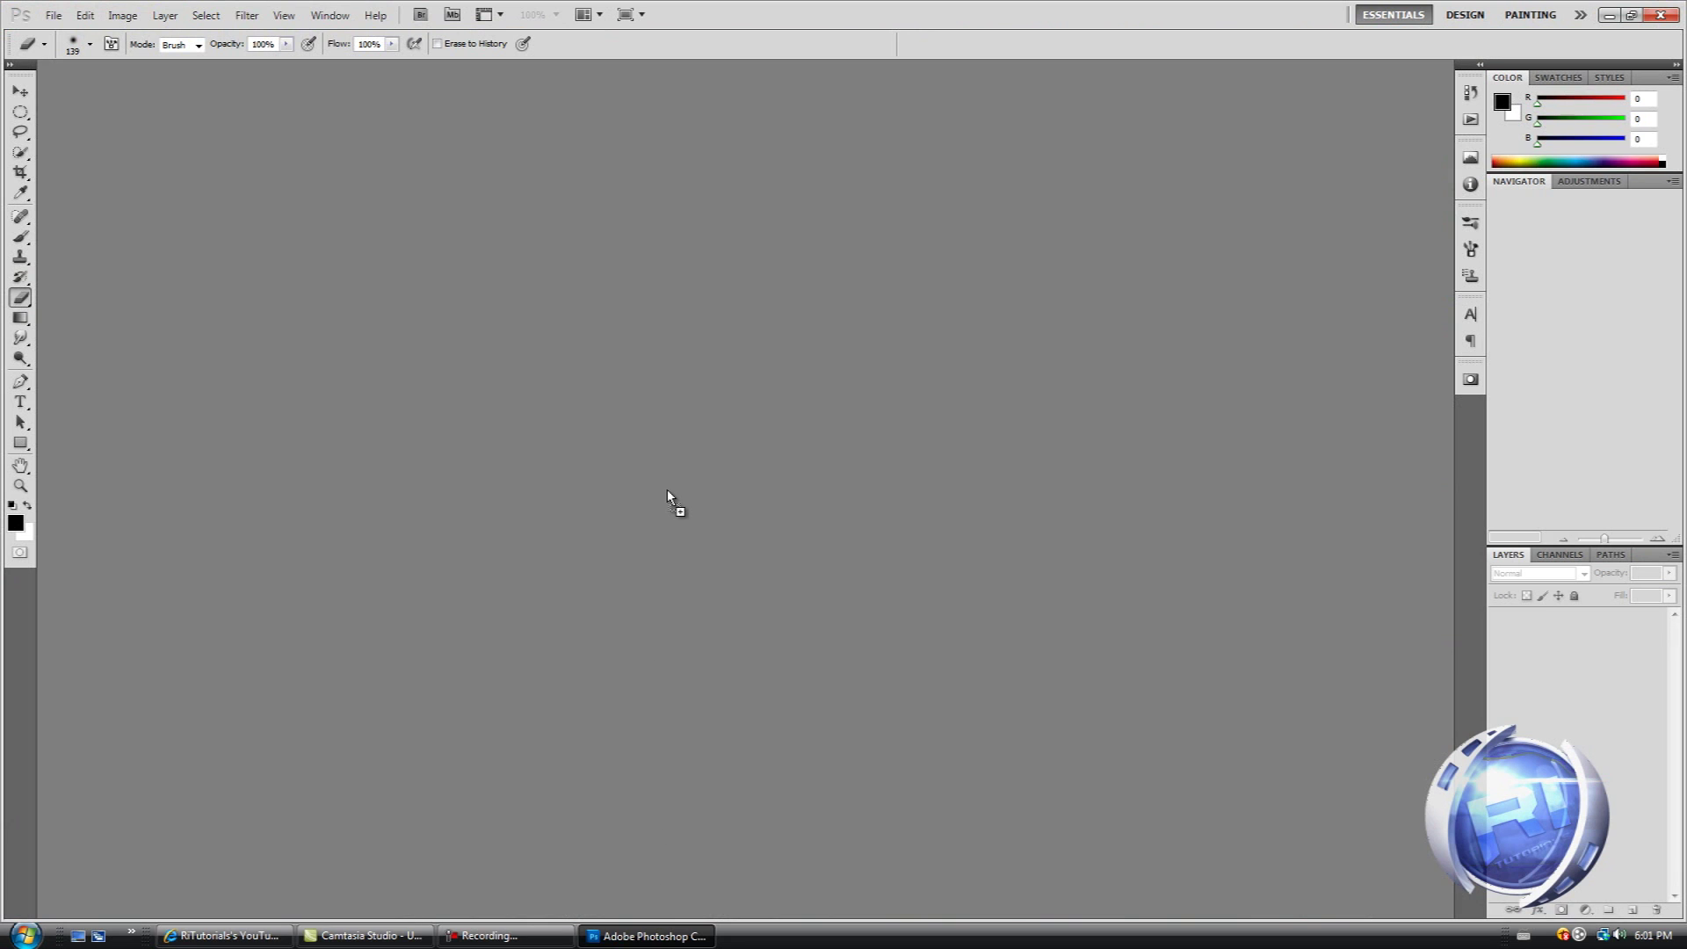
drag(666, 489, 778, 363)
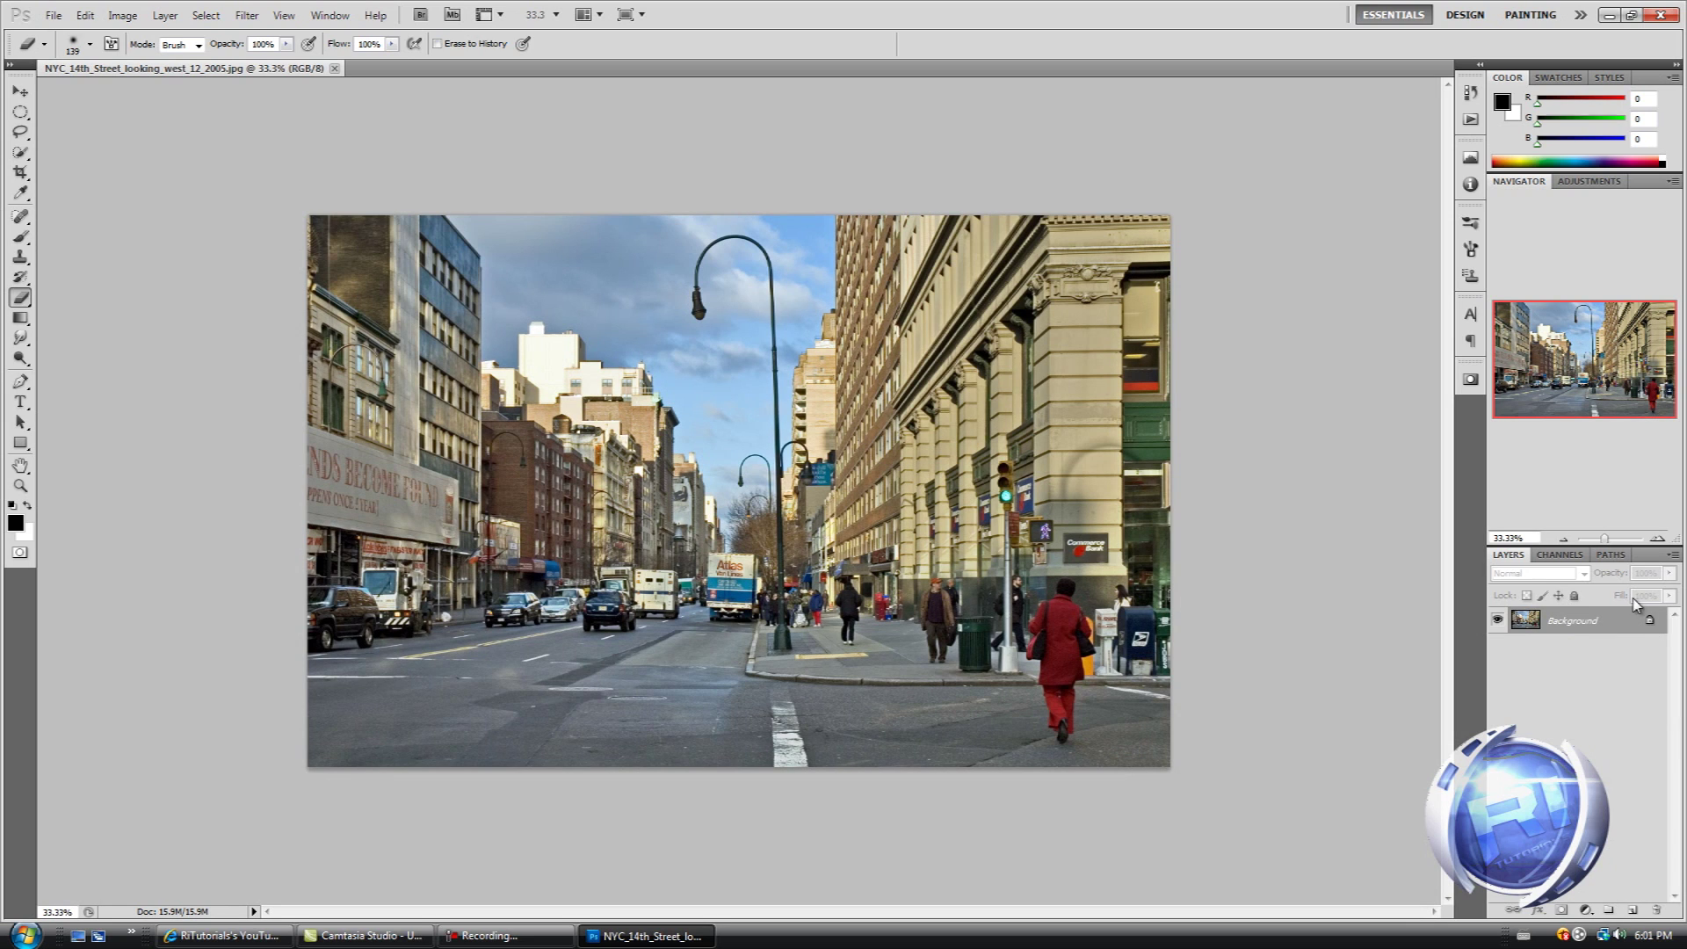
Convert the locked Background layer into an editable Layer 0.
double_click(1649, 622)
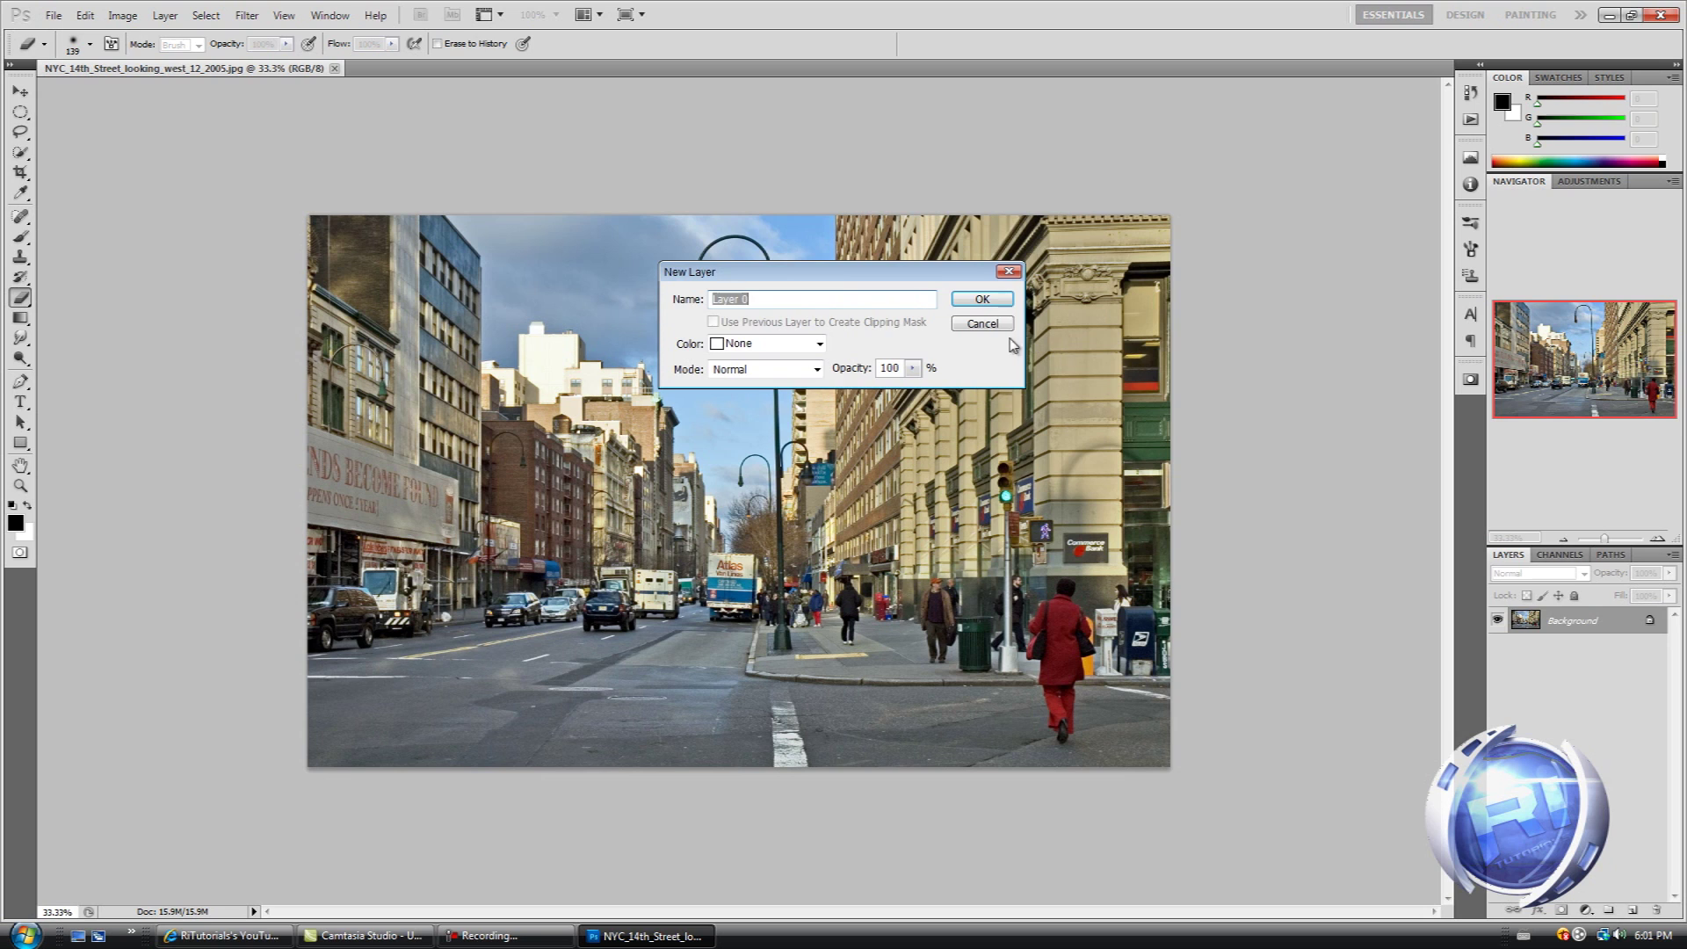
click(989, 303)
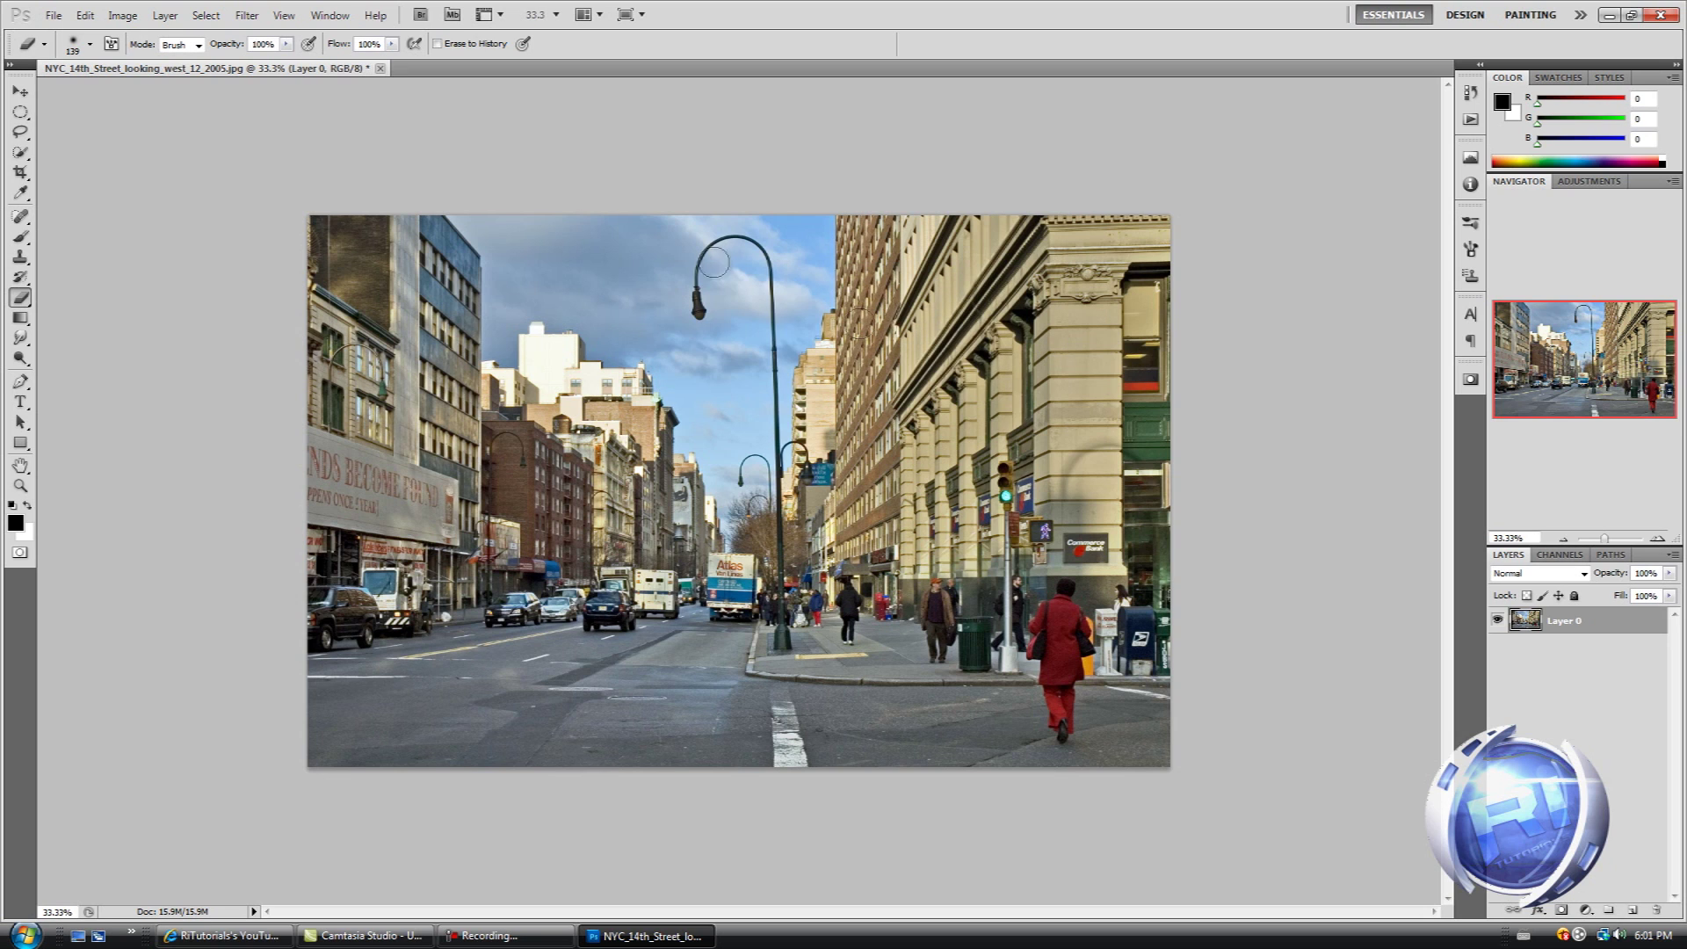
click(123, 15)
Apply Brightness/Contrast to Layer 0 with Brightness 14 and Contrast 60.
mouse_move(224, 61)
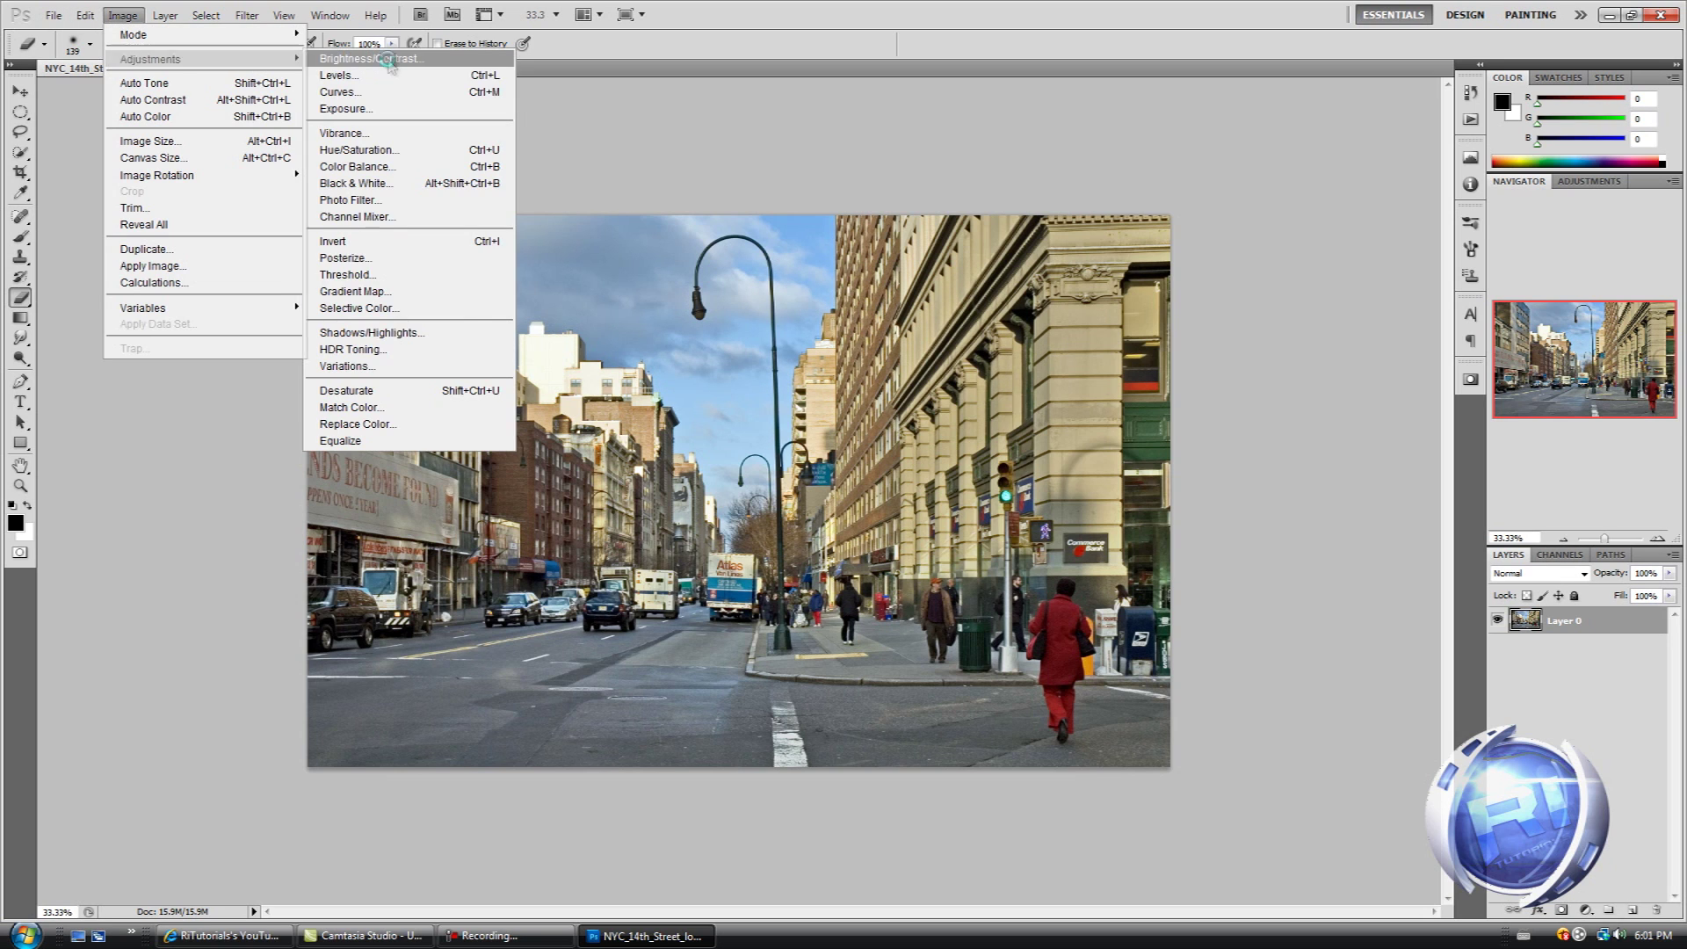
click(383, 62)
drag(359, 268, 368, 272)
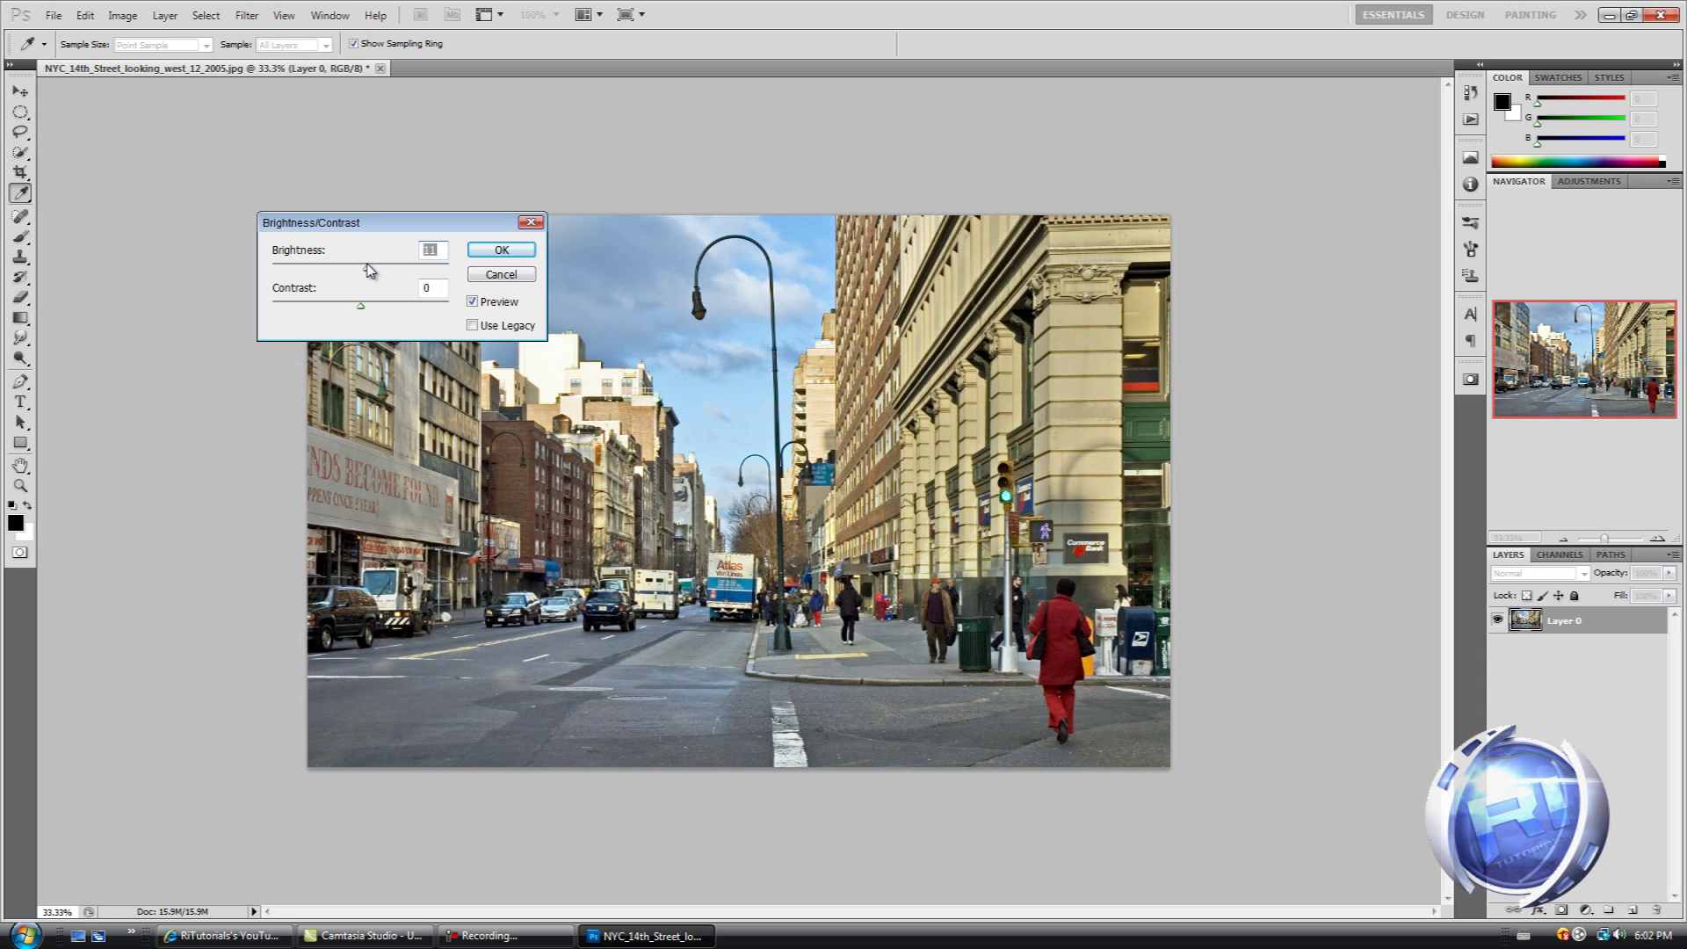
drag(360, 305, 419, 302)
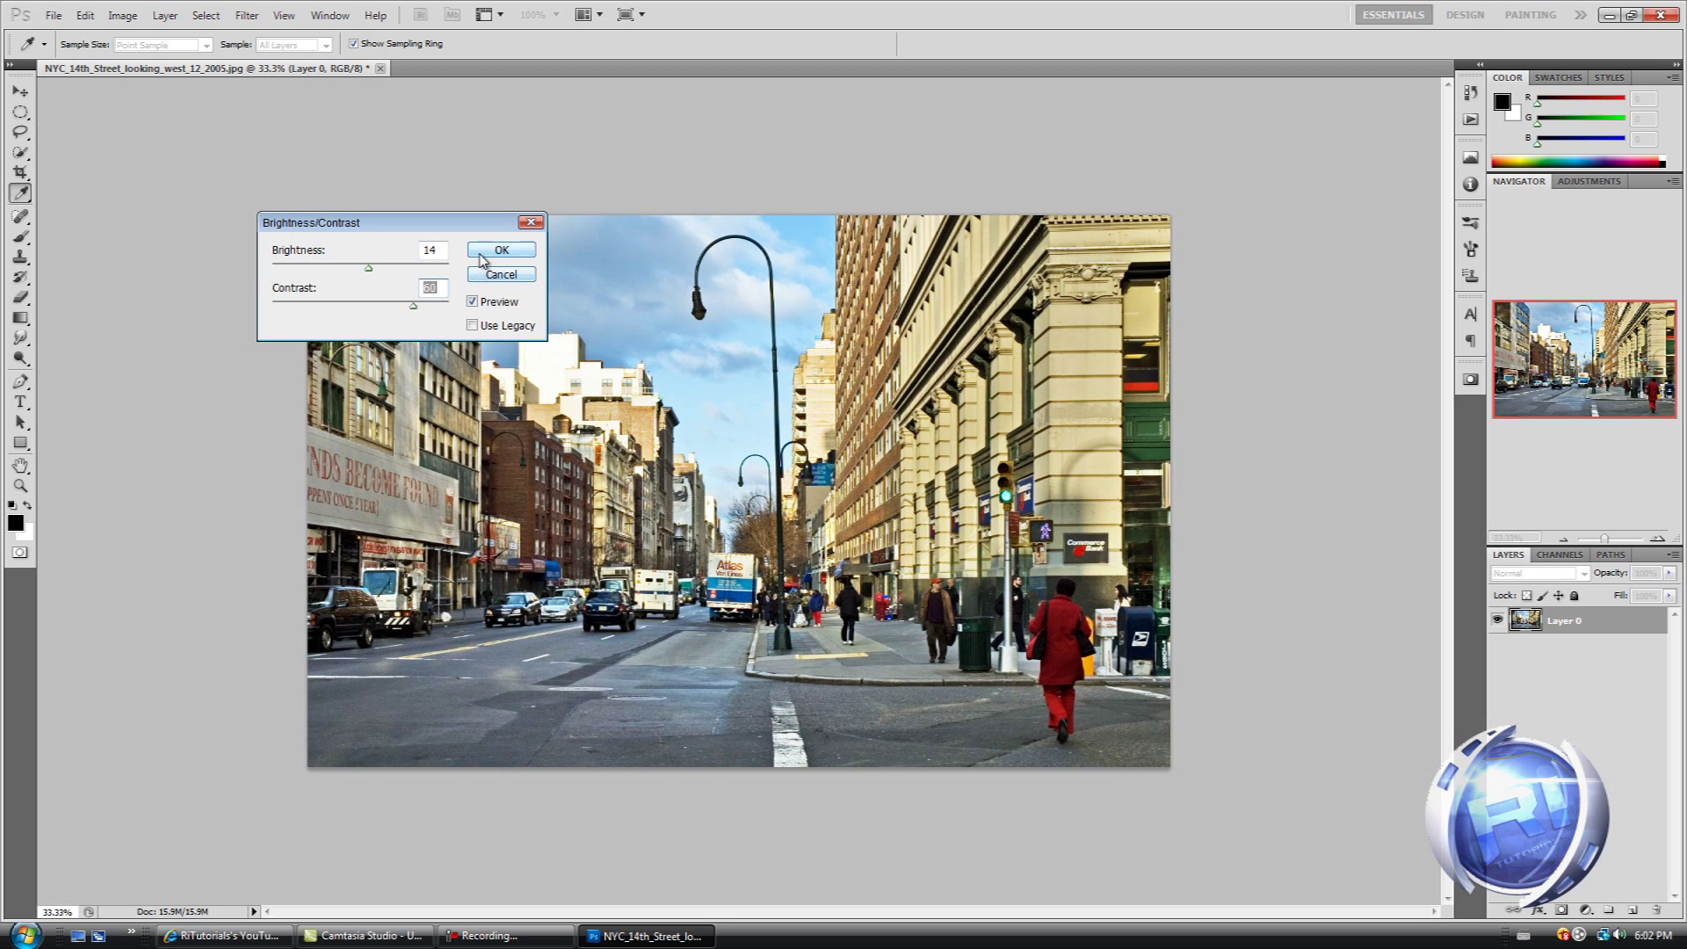
click(473, 302)
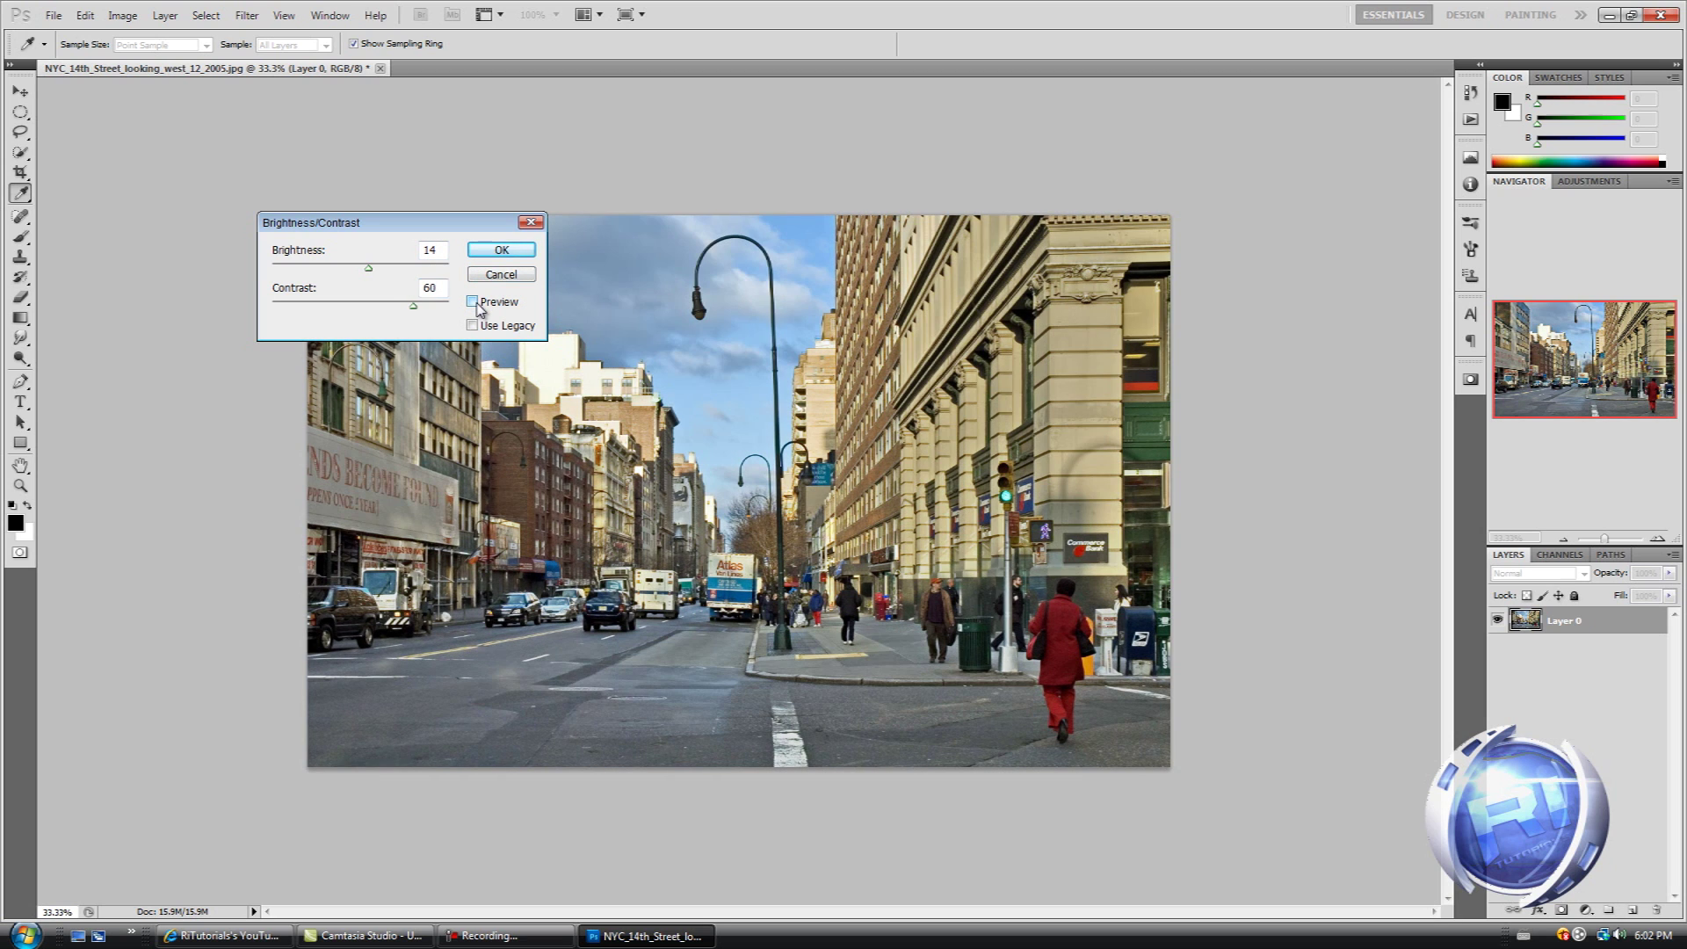
click(474, 302)
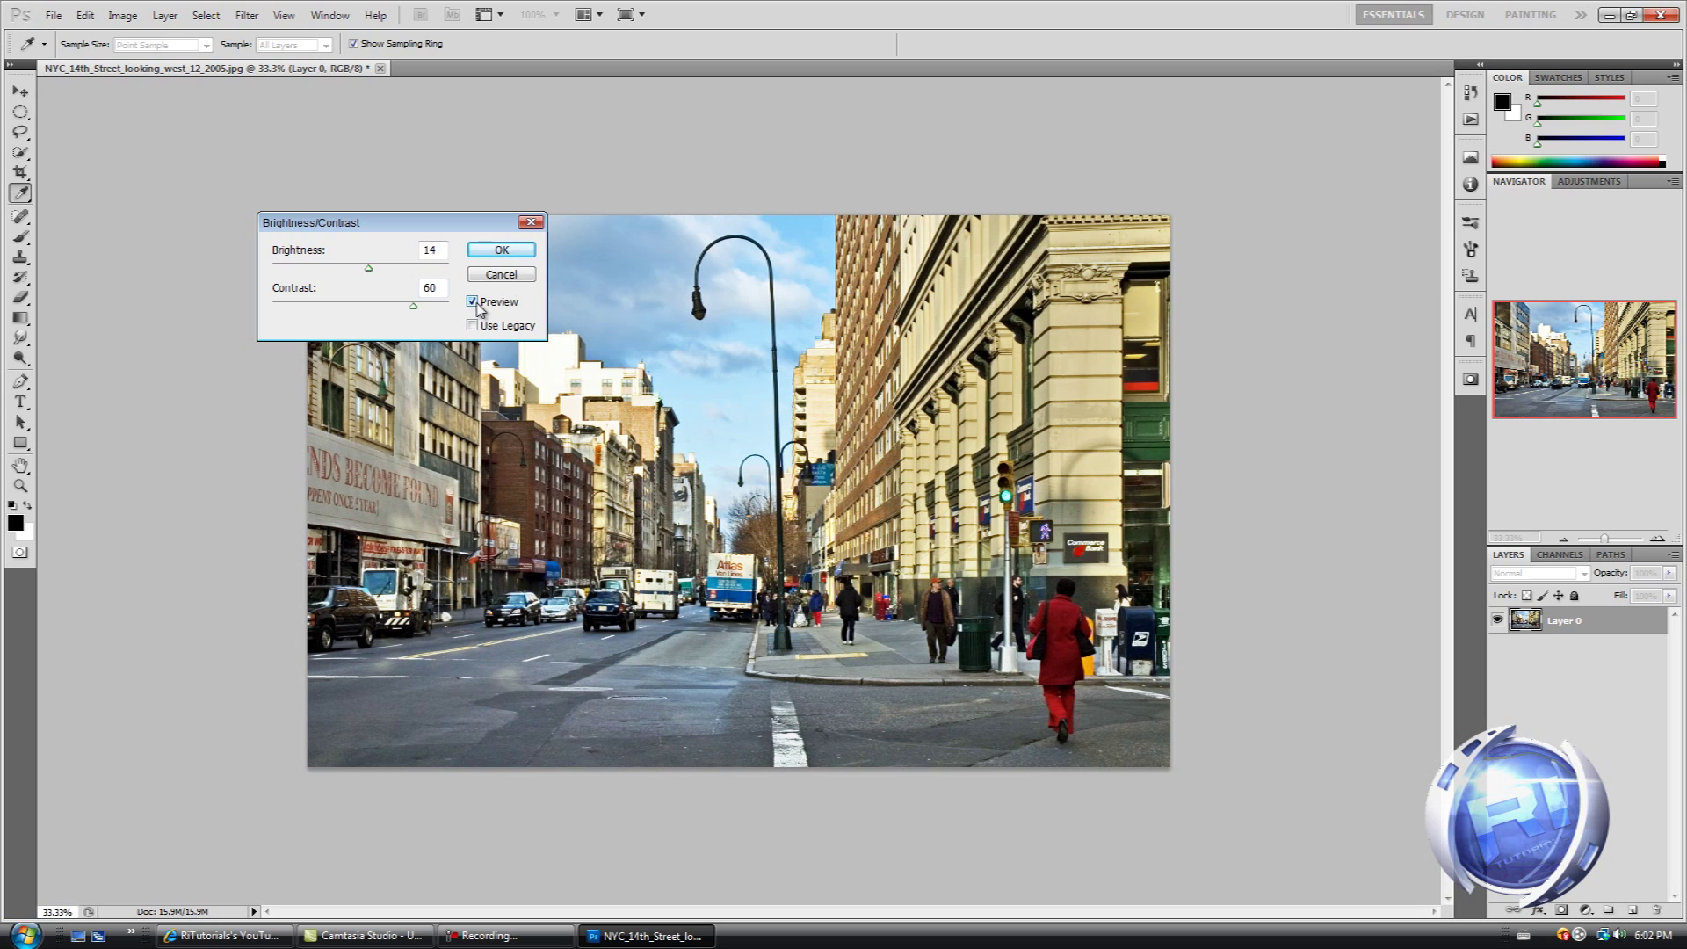
click(501, 251)
Apply Levels with the black input slider raised to 10 to deepen the shadows.
key(e)
click(123, 15)
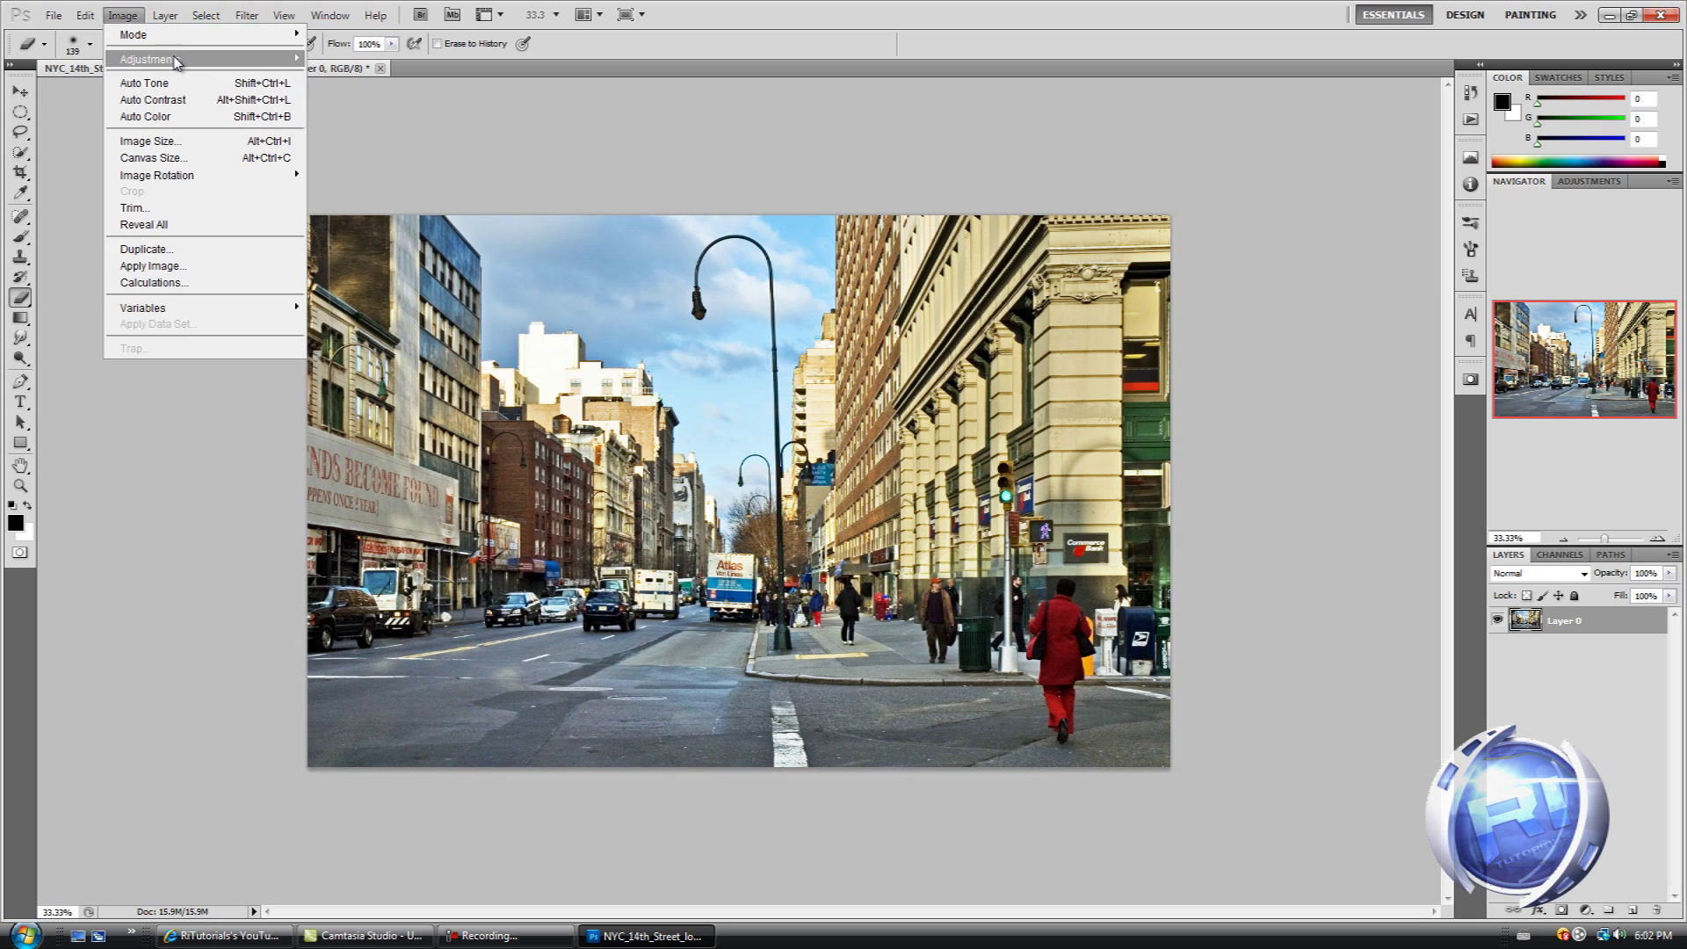
mouse_move(176, 60)
click(370, 77)
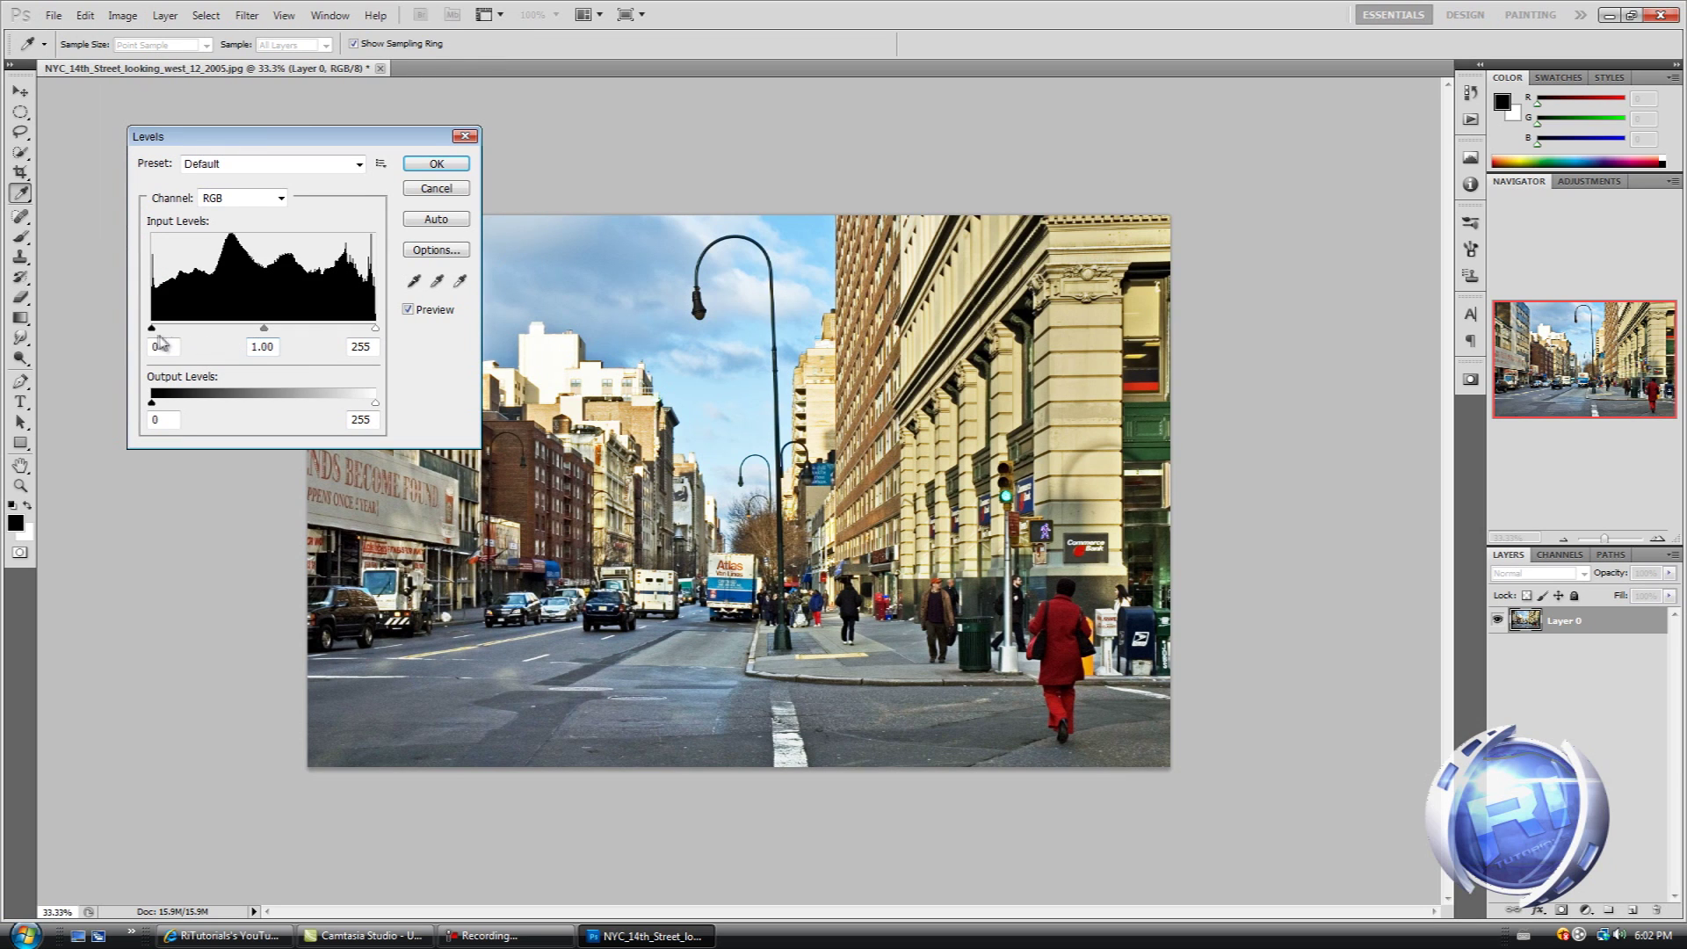
drag(152, 330, 158, 331)
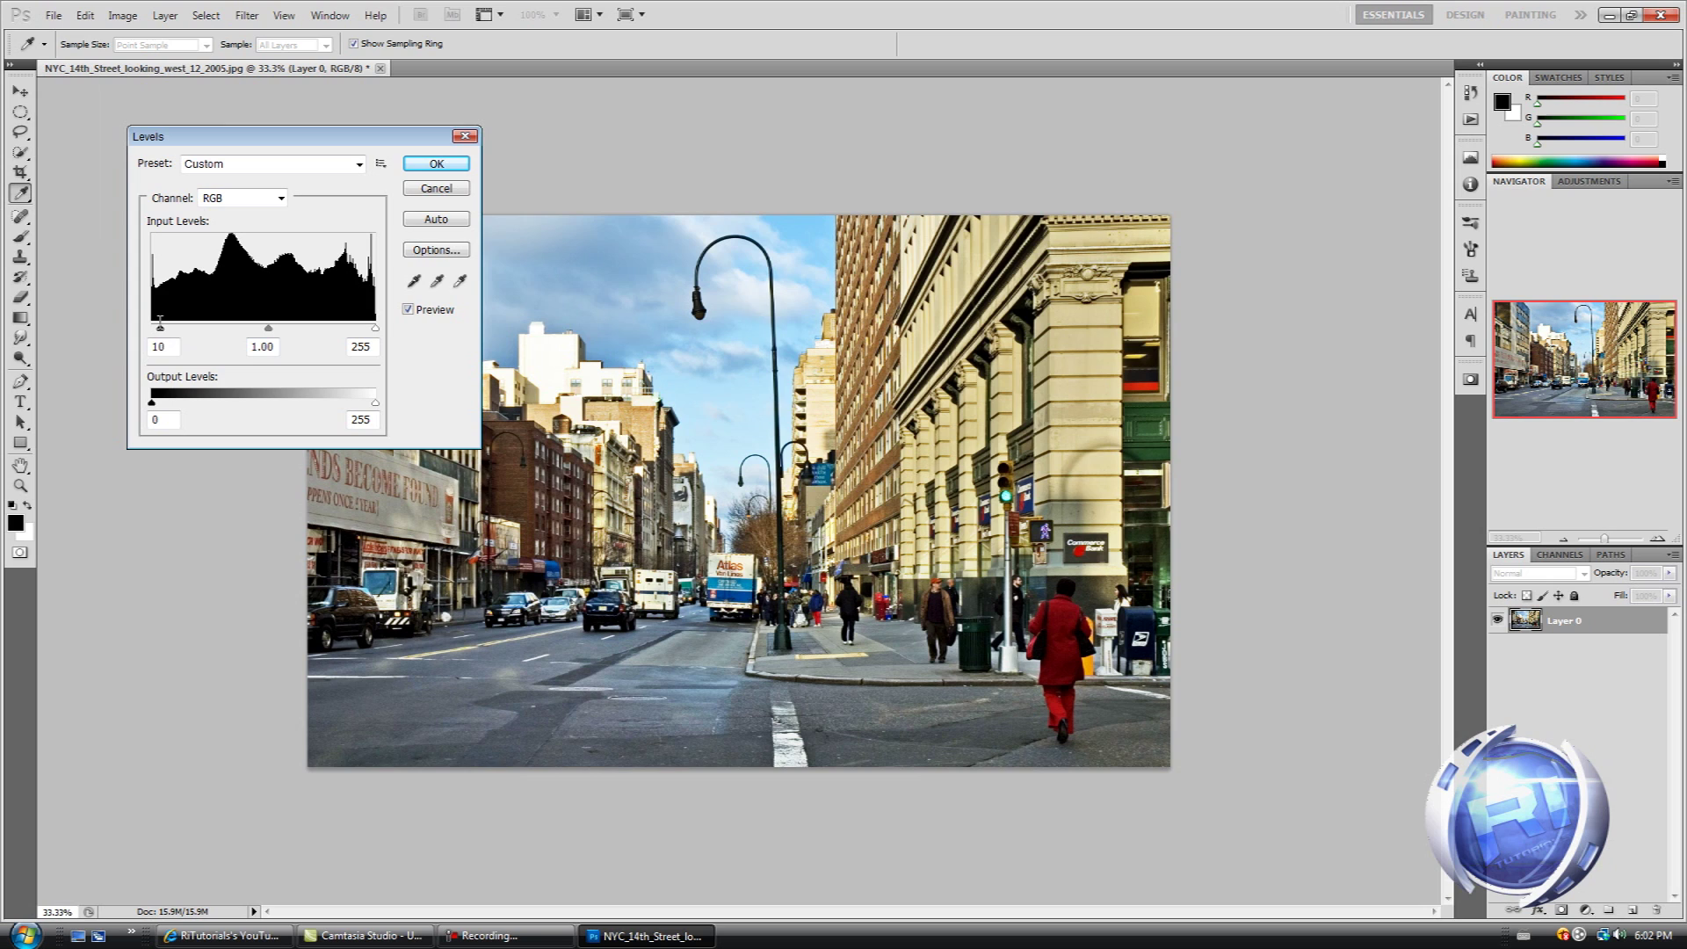
click(159, 329)
click(436, 167)
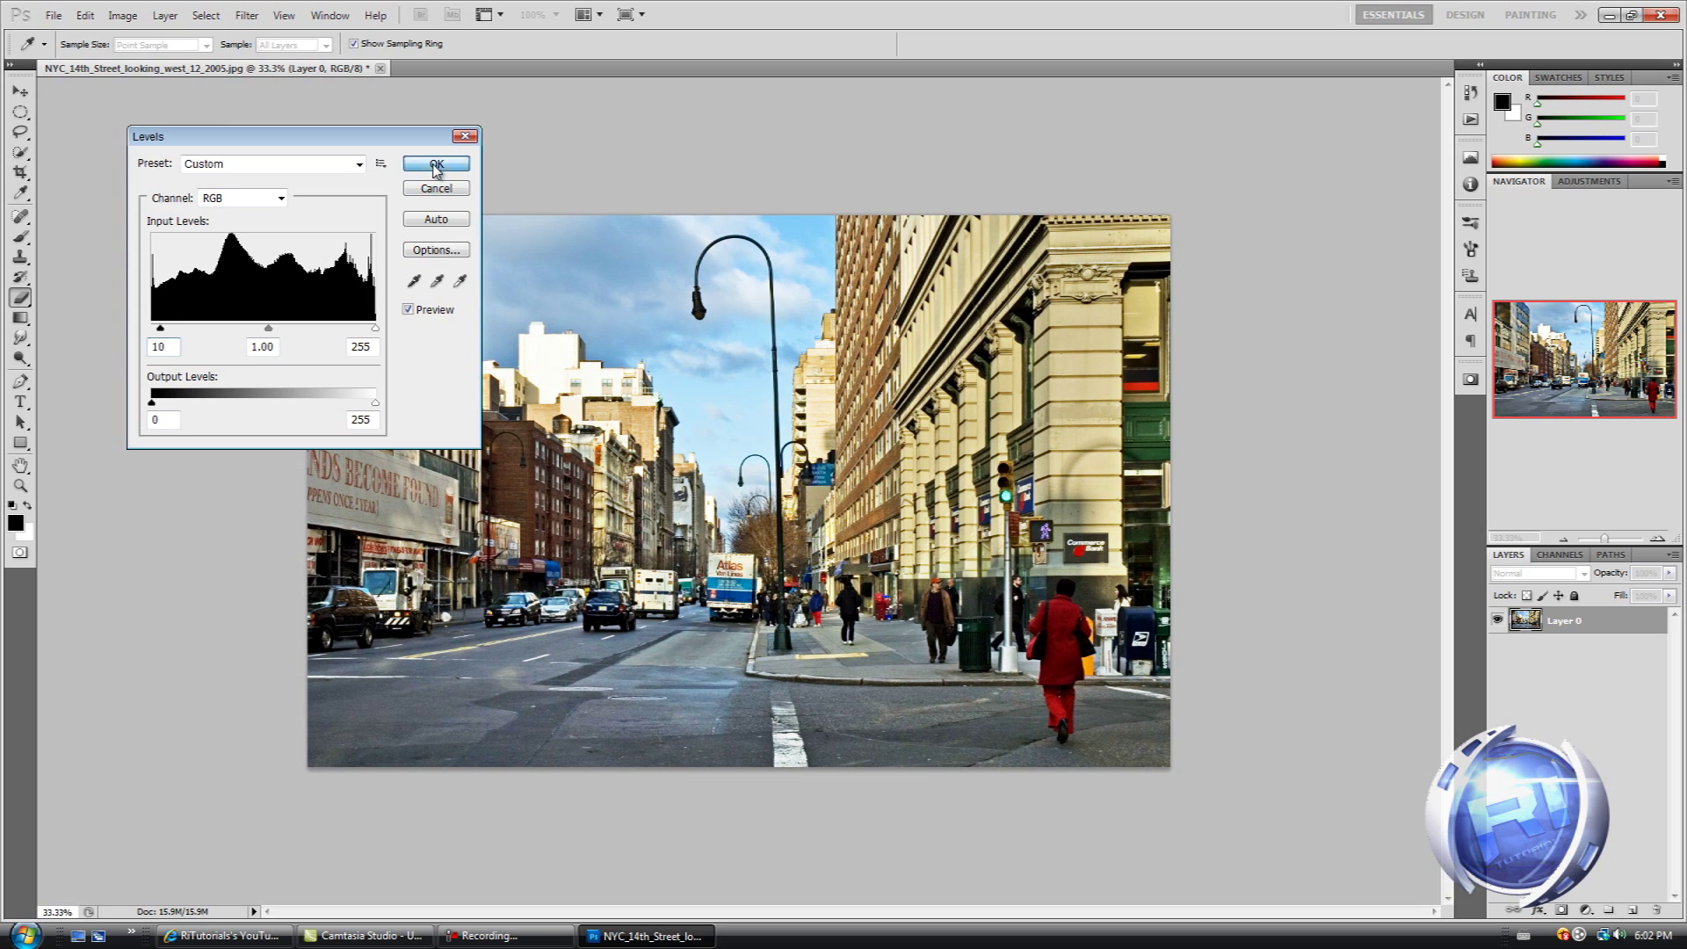
click(121, 16)
Apply a Vibrance adjustment with Vibrance -52 and Saturation +12 for muted colours.
mouse_move(161, 61)
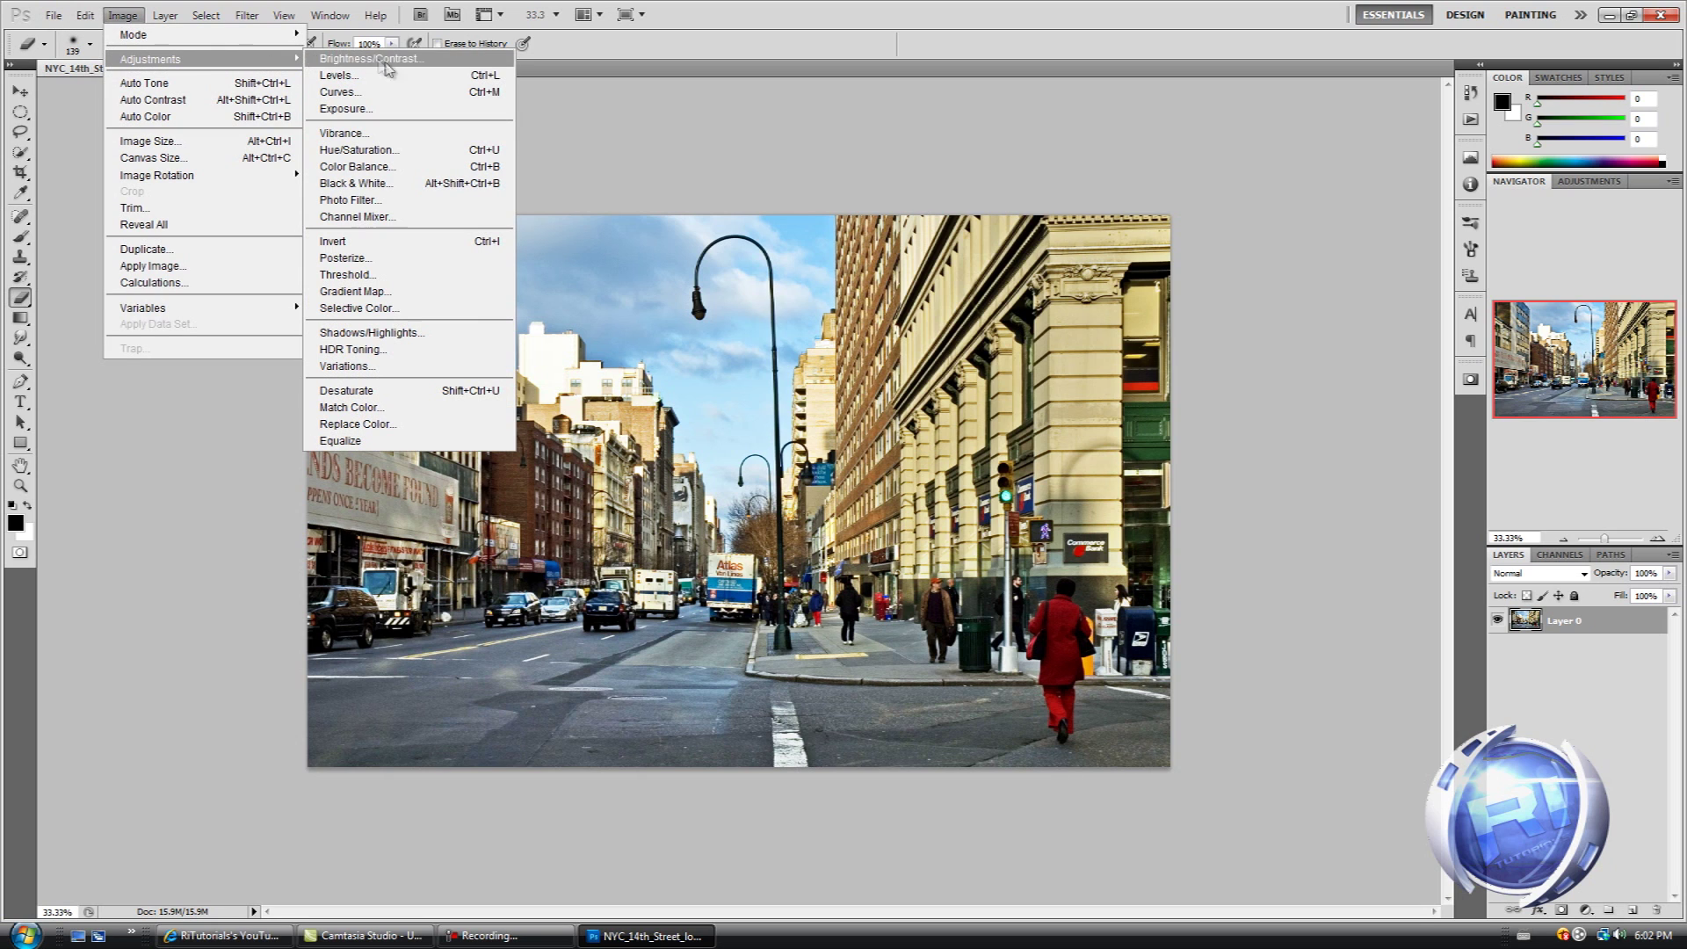
click(391, 133)
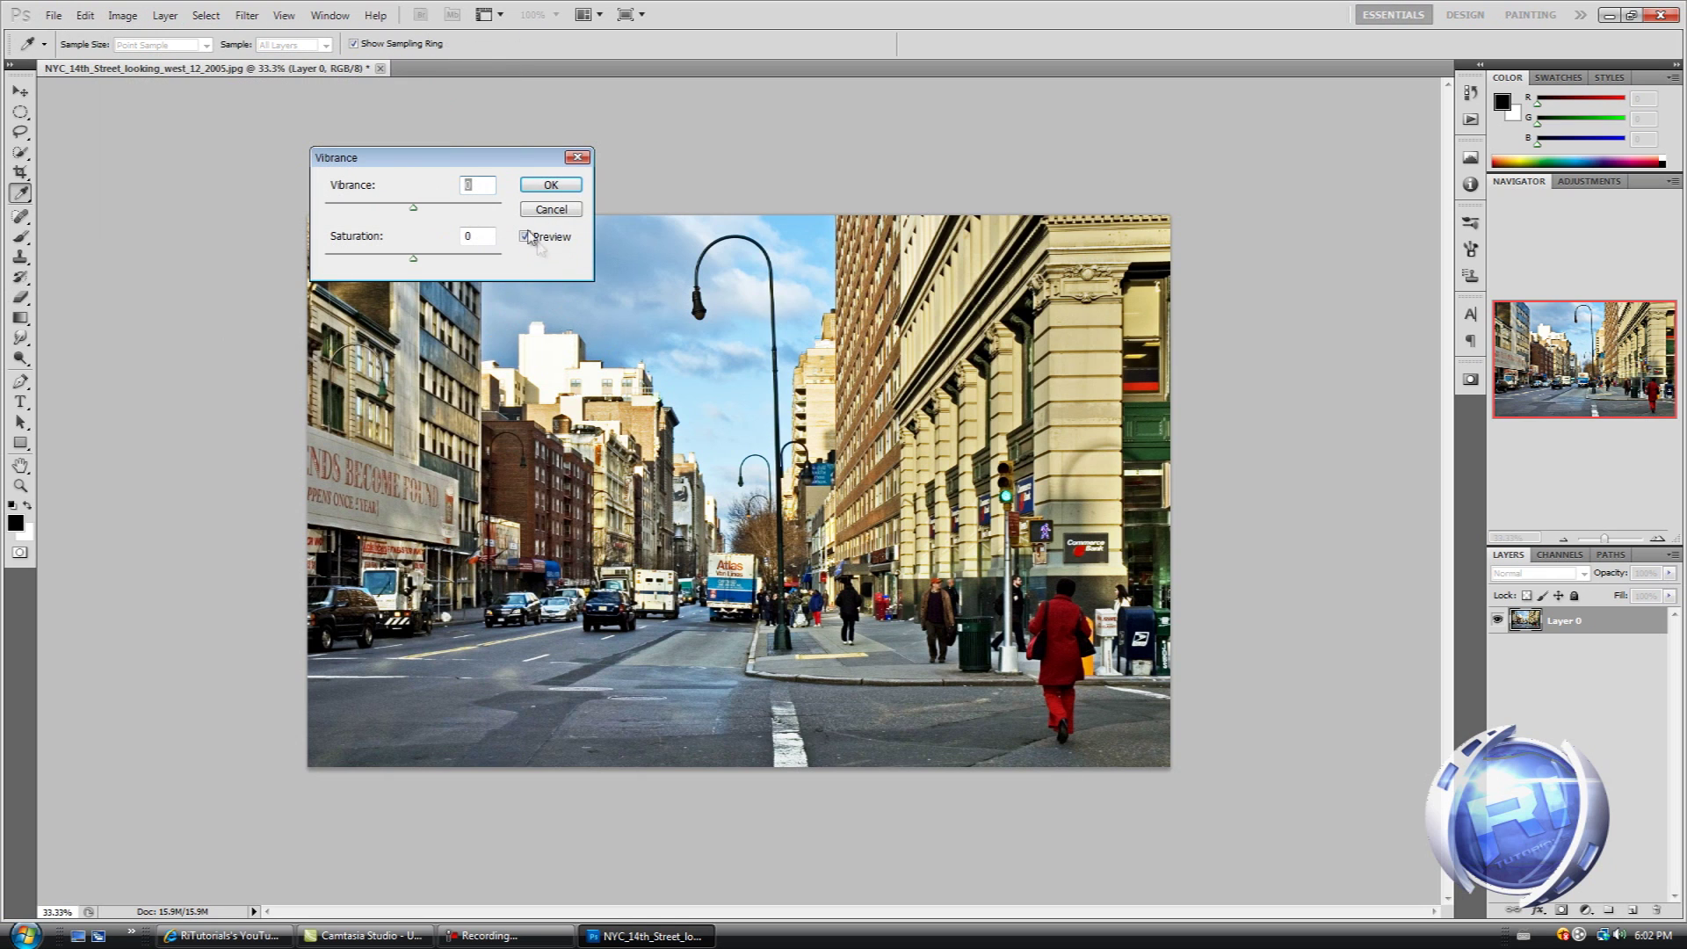
drag(415, 213, 351, 209)
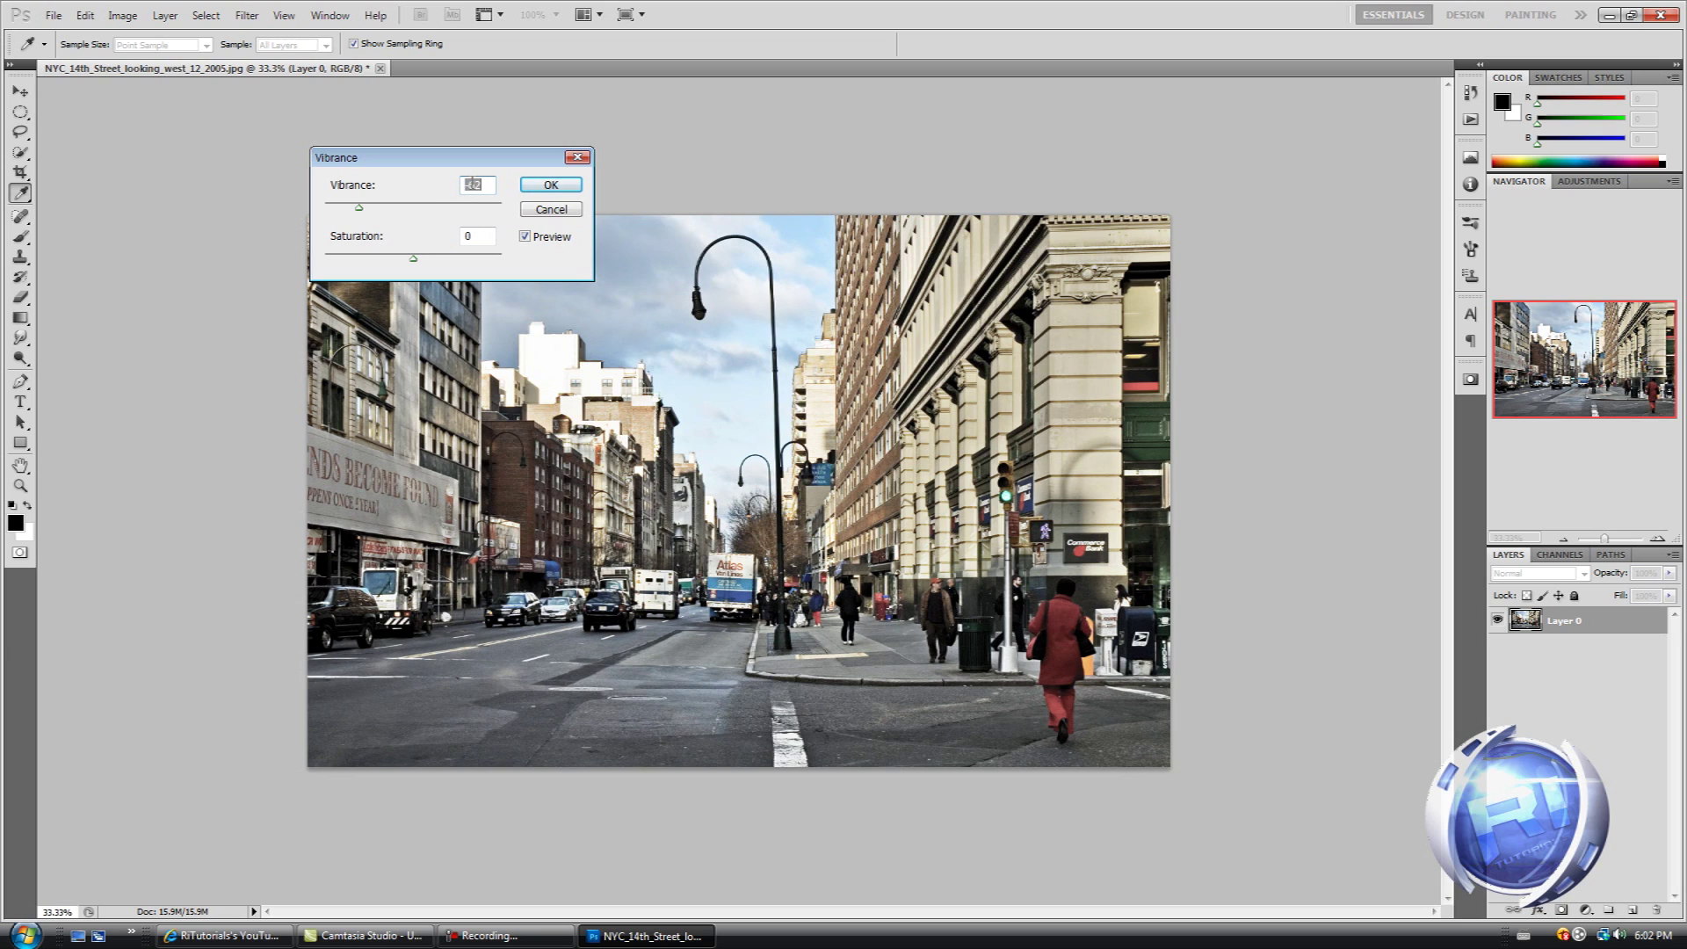
mouse_move(416, 267)
mouse_down()
mouse_move(384, 266)
mouse_move(429, 265)
mouse_move(408, 264)
mouse_up()
click(526, 236)
click(525, 237)
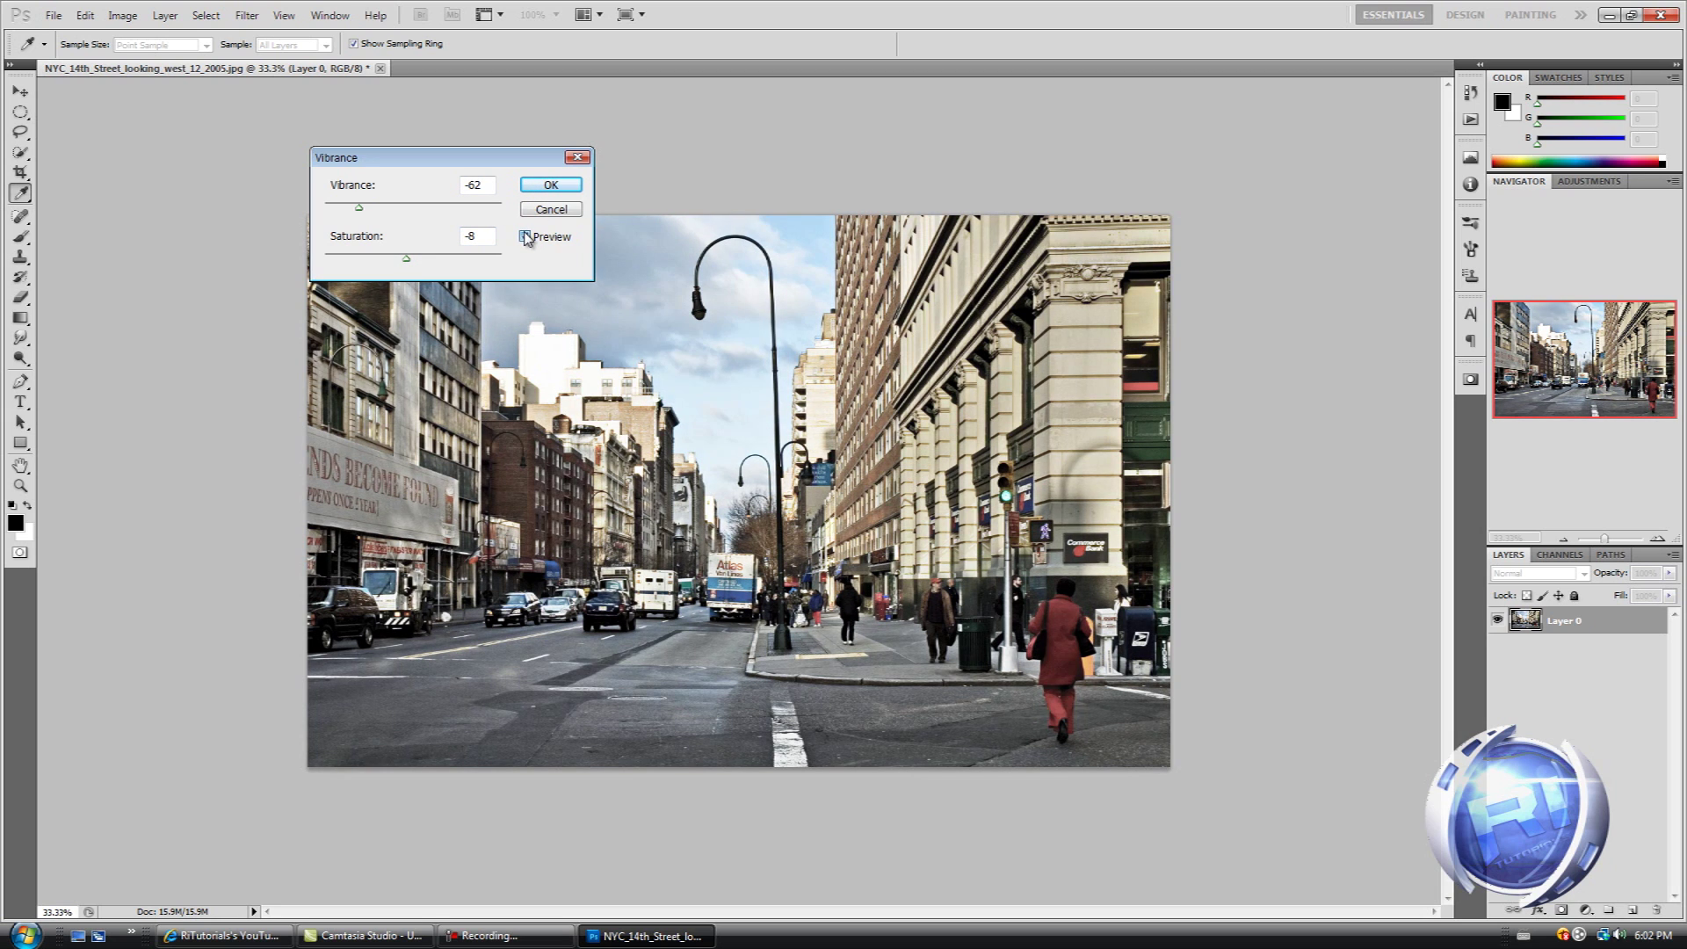
click(549, 184)
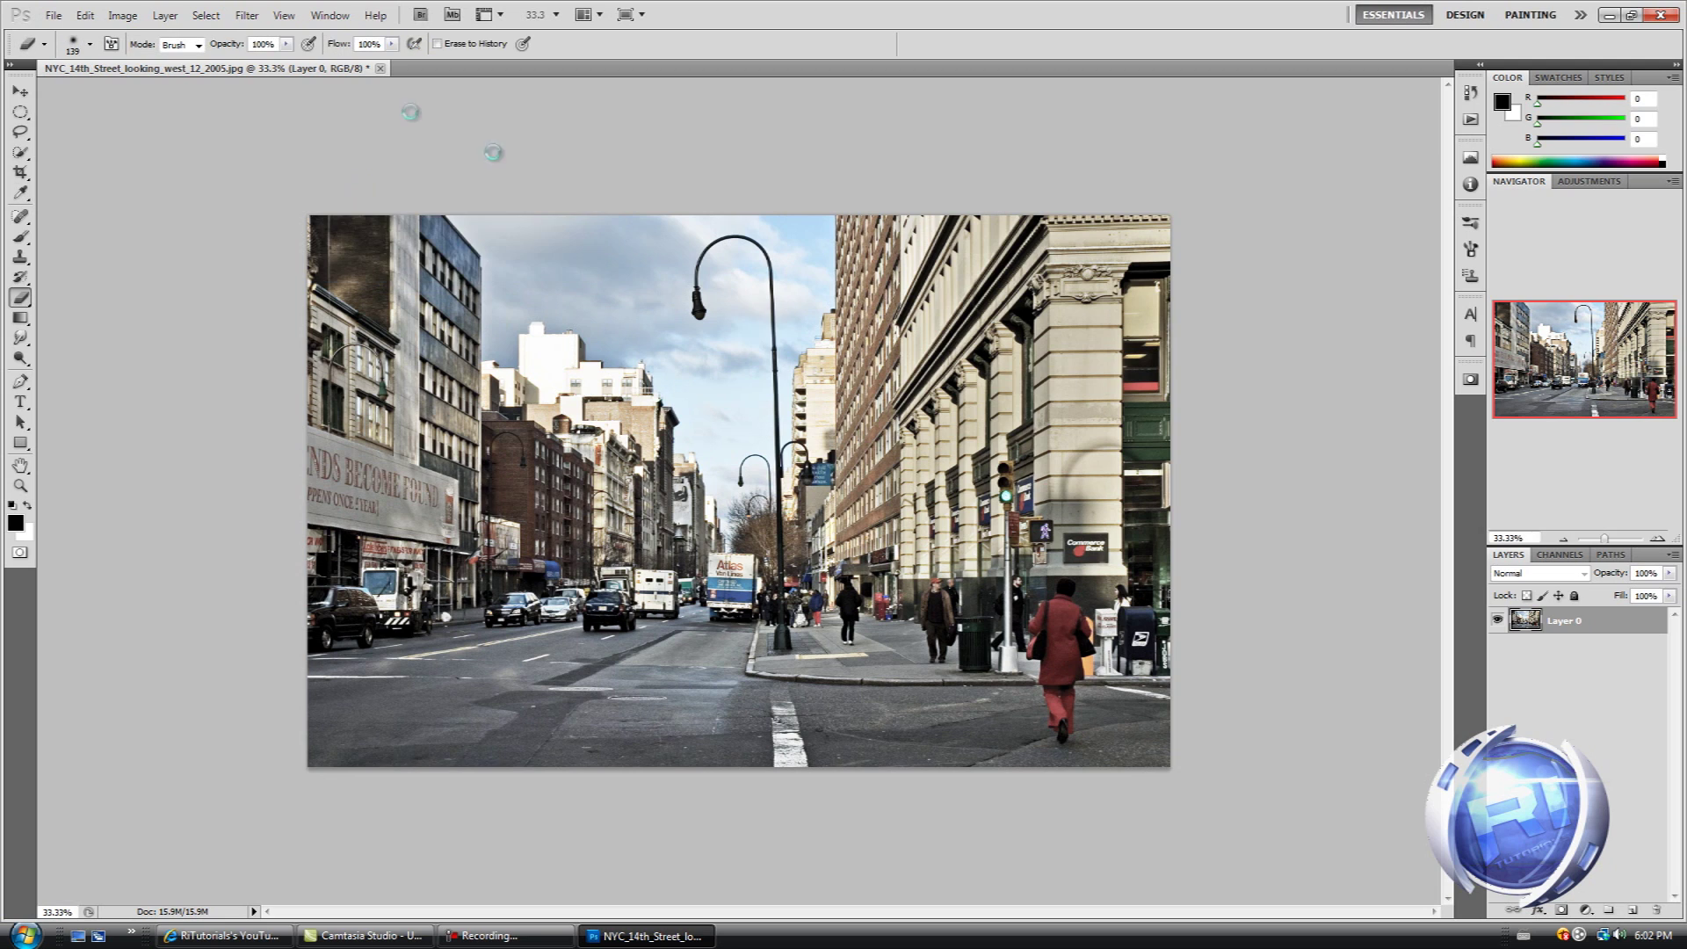
Apply Color Balance with Midtones shifted to Cyan -15 and Shadows to Blue +15.
click(136, 18)
mouse_move(220, 59)
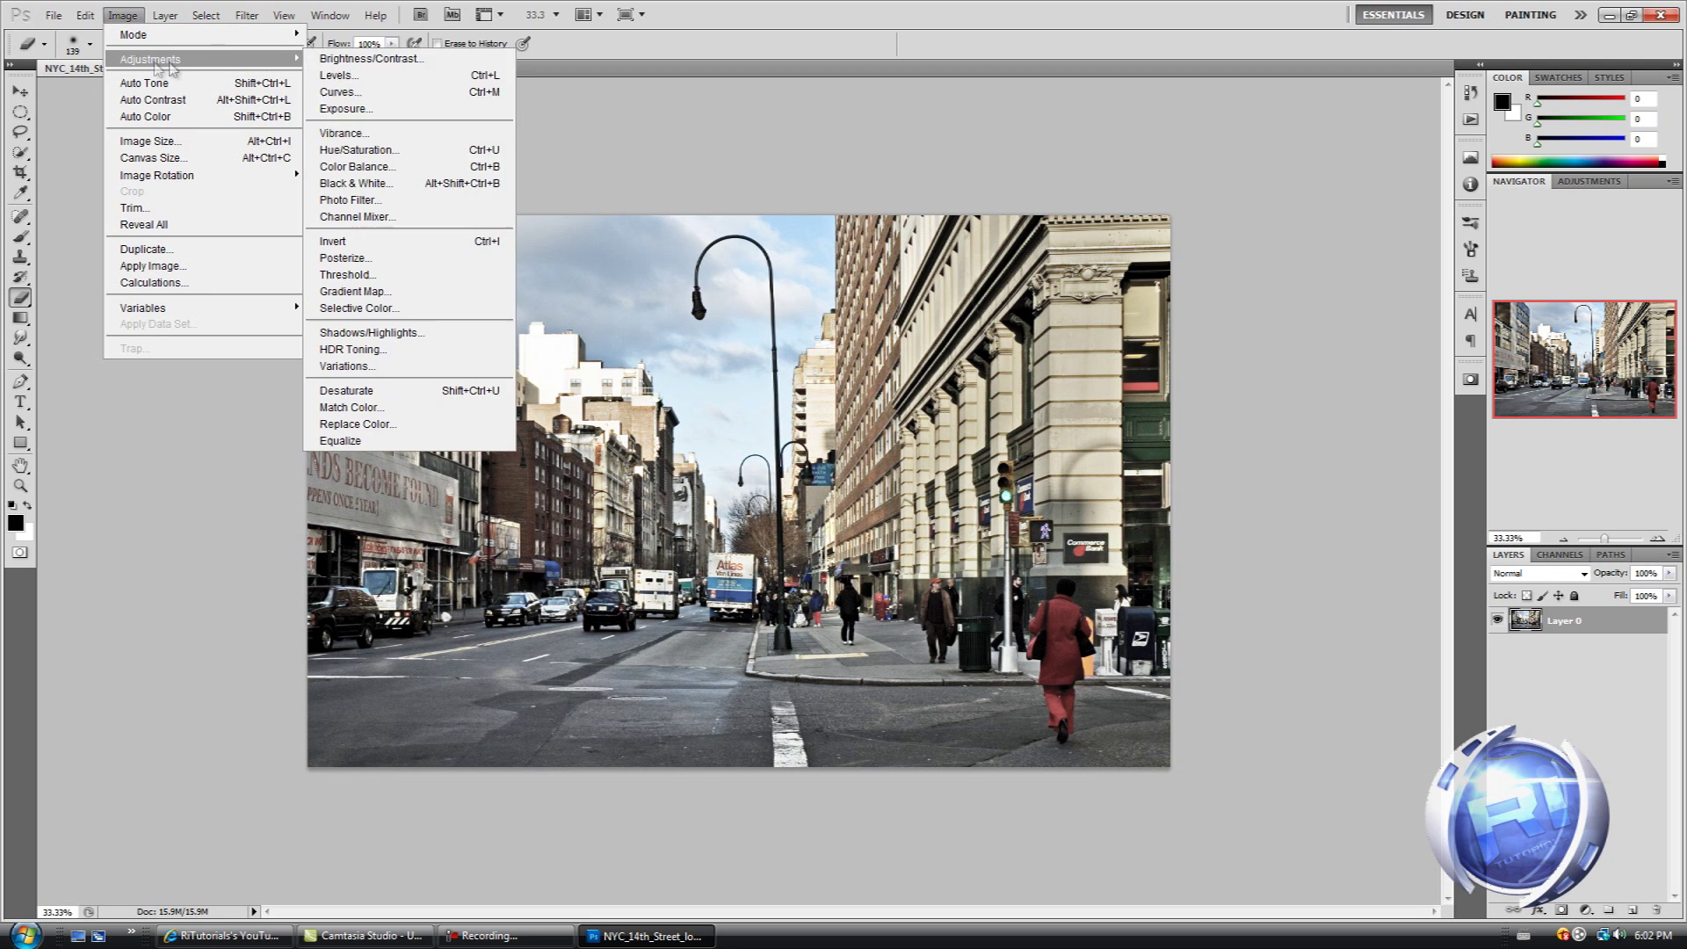
click(347, 167)
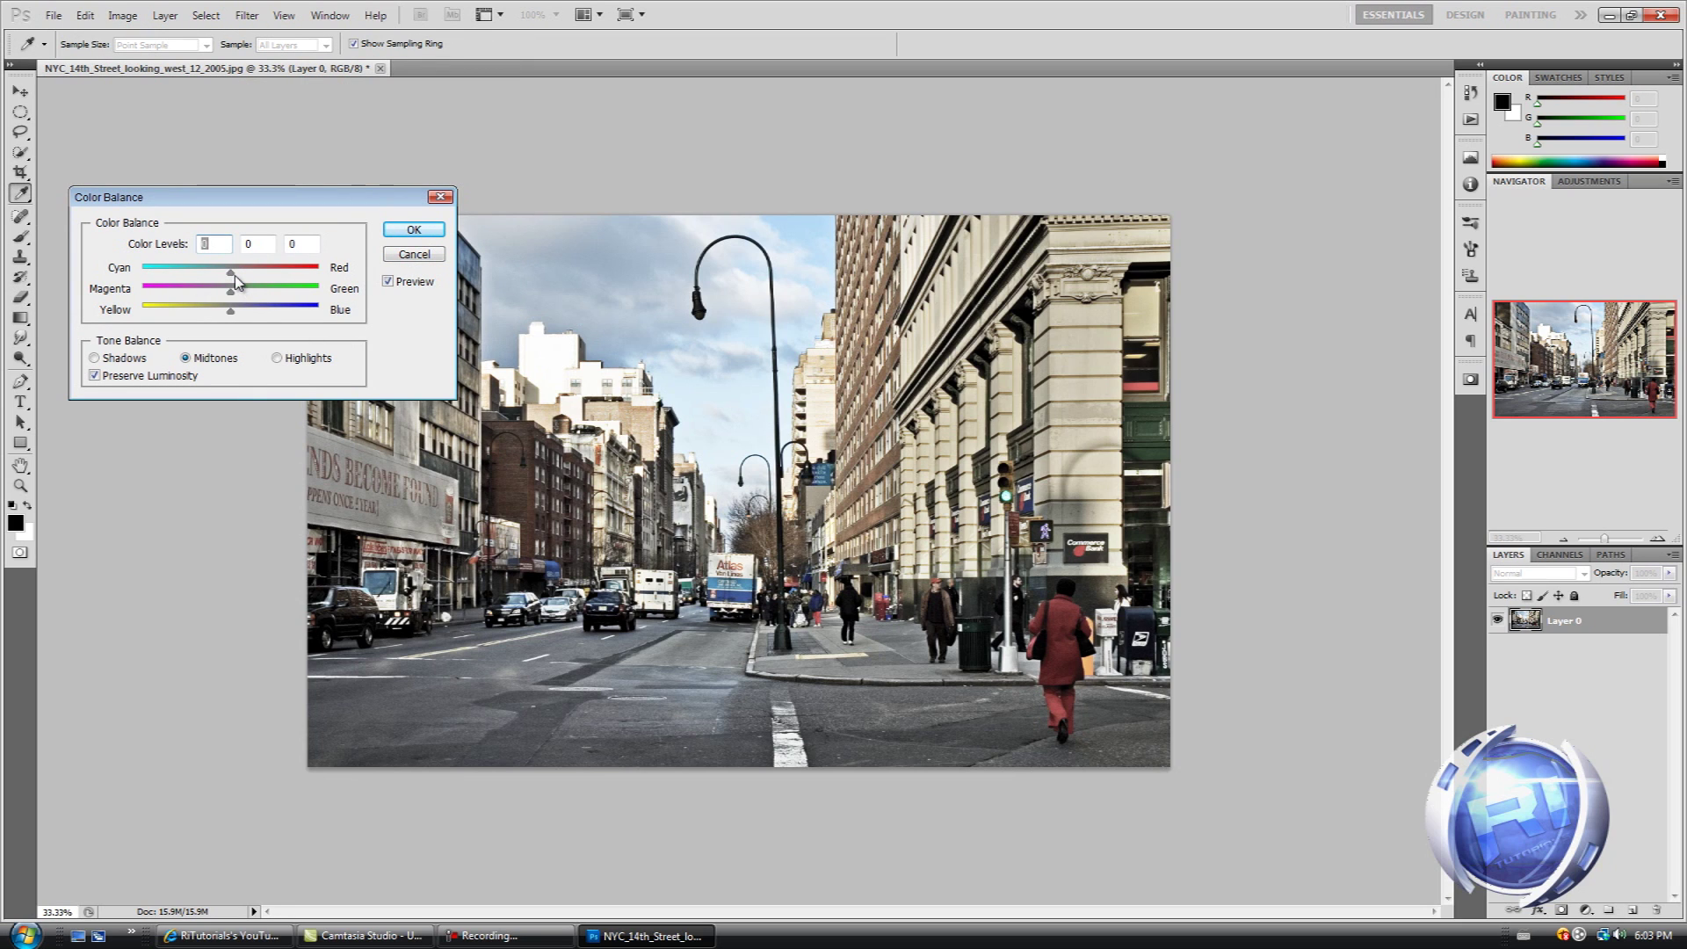
mouse_move(231, 274)
mouse_down()
mouse_move(217, 275)
mouse_move(249, 282)
mouse_up()
click(127, 360)
drag(230, 313, 246, 318)
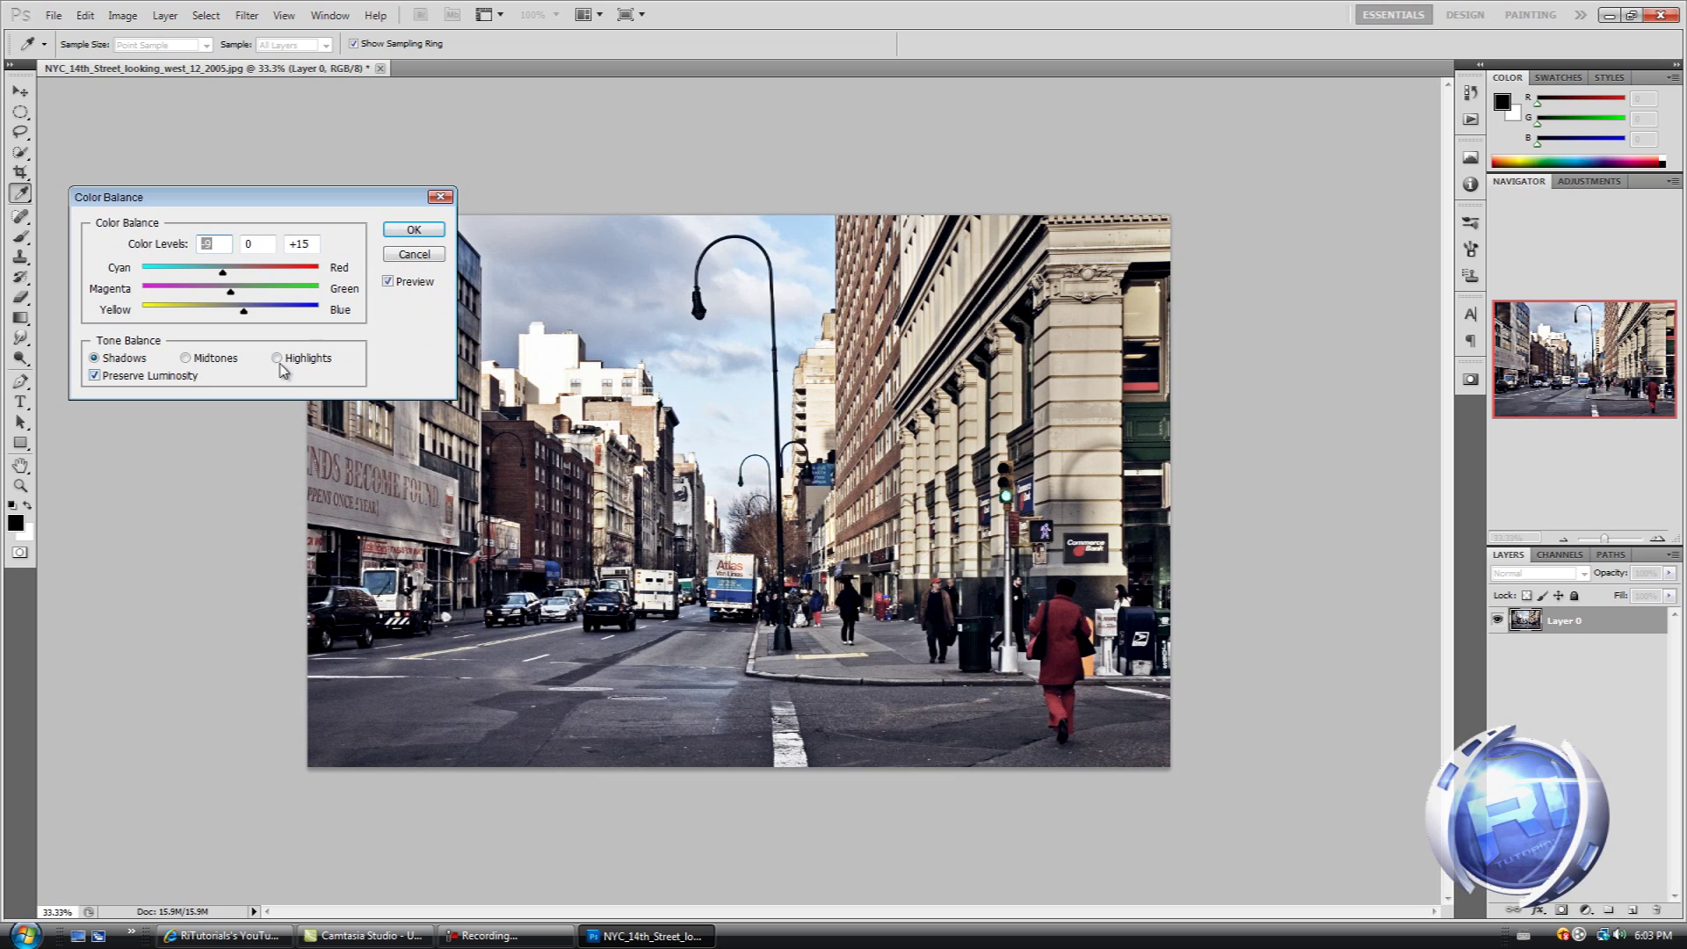
click(414, 230)
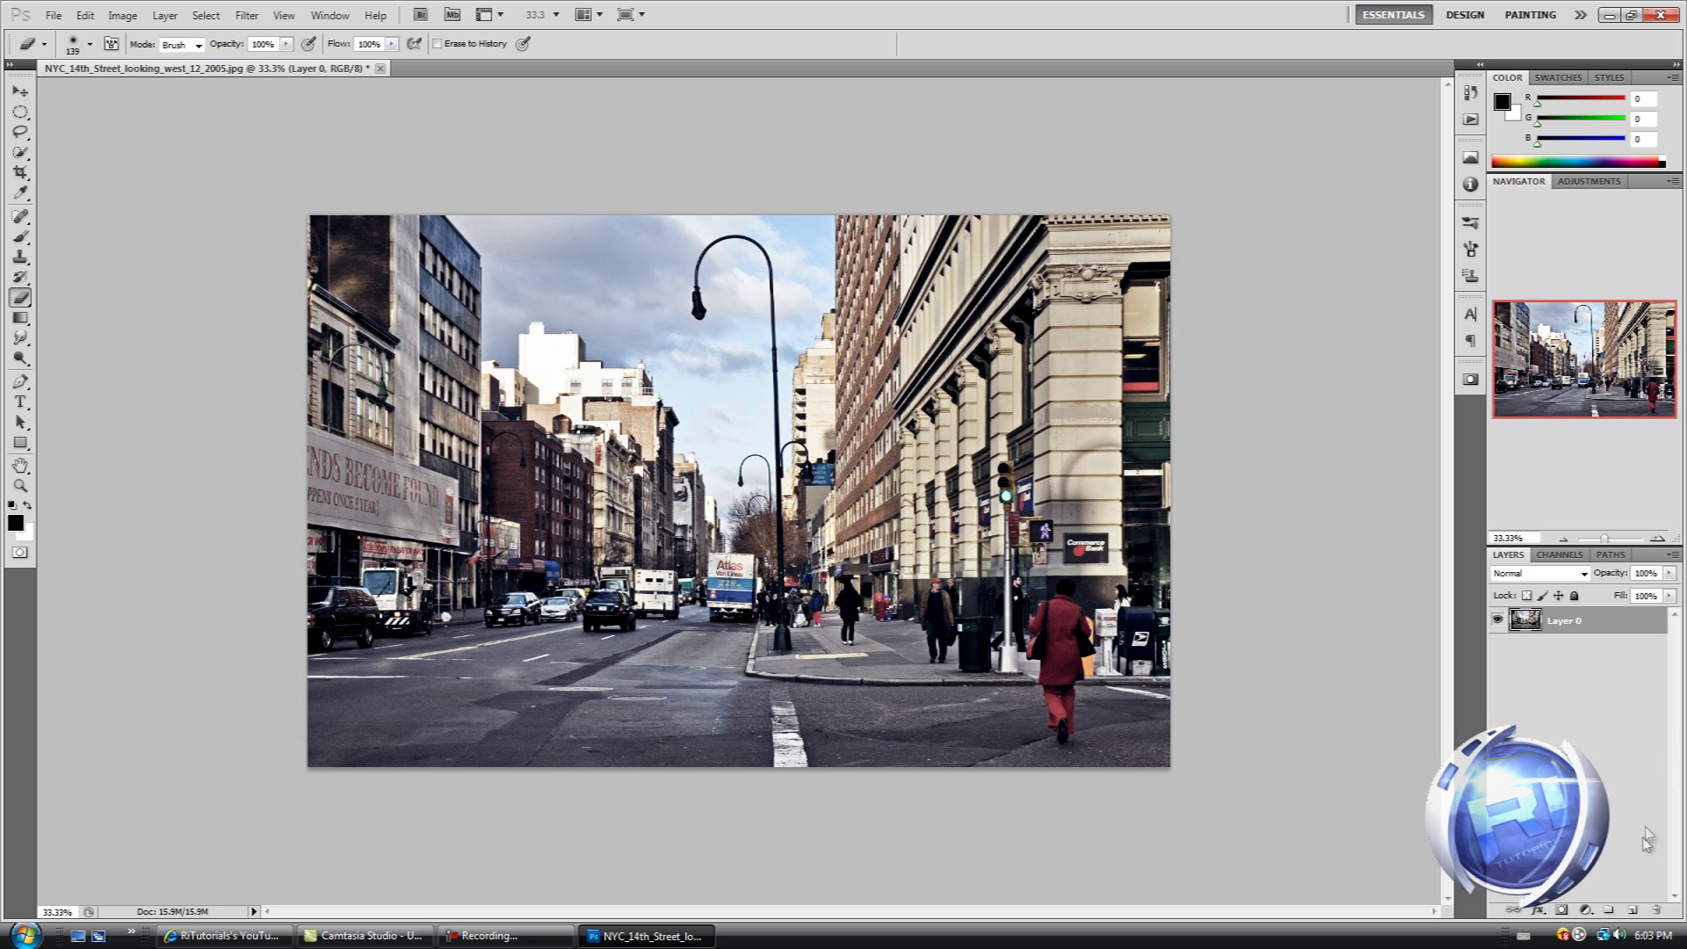
Add an empty Layer 1 above Layer 0 and set the Gradient tool to Radial mode.
click(1633, 911)
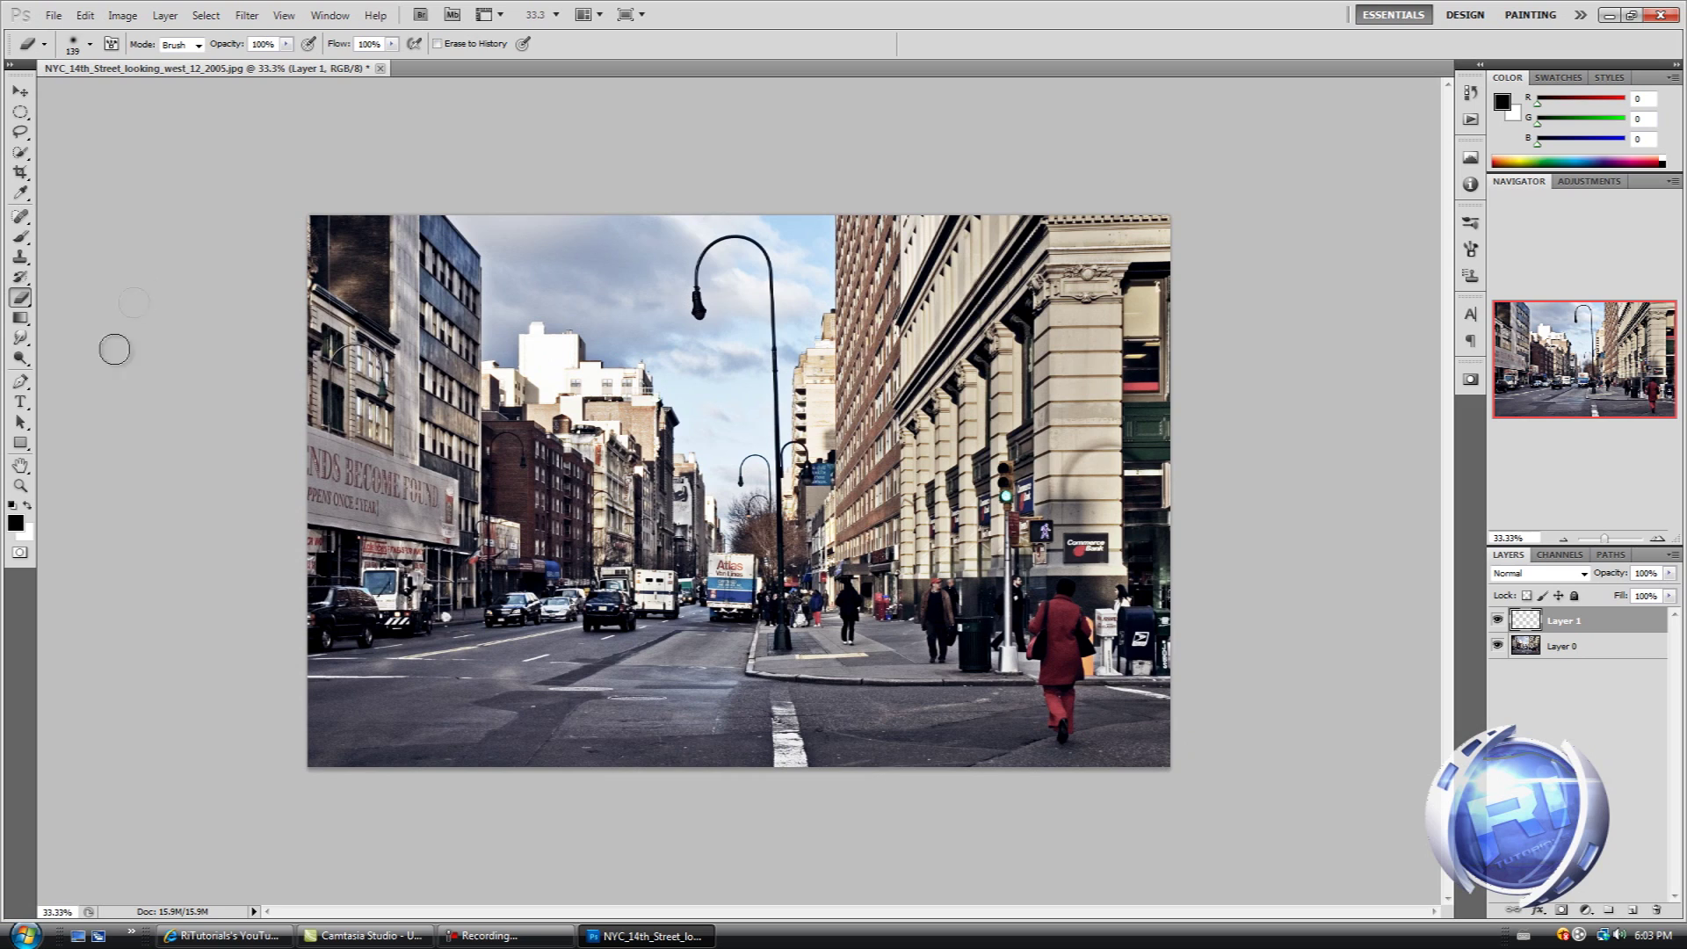
click(21, 319)
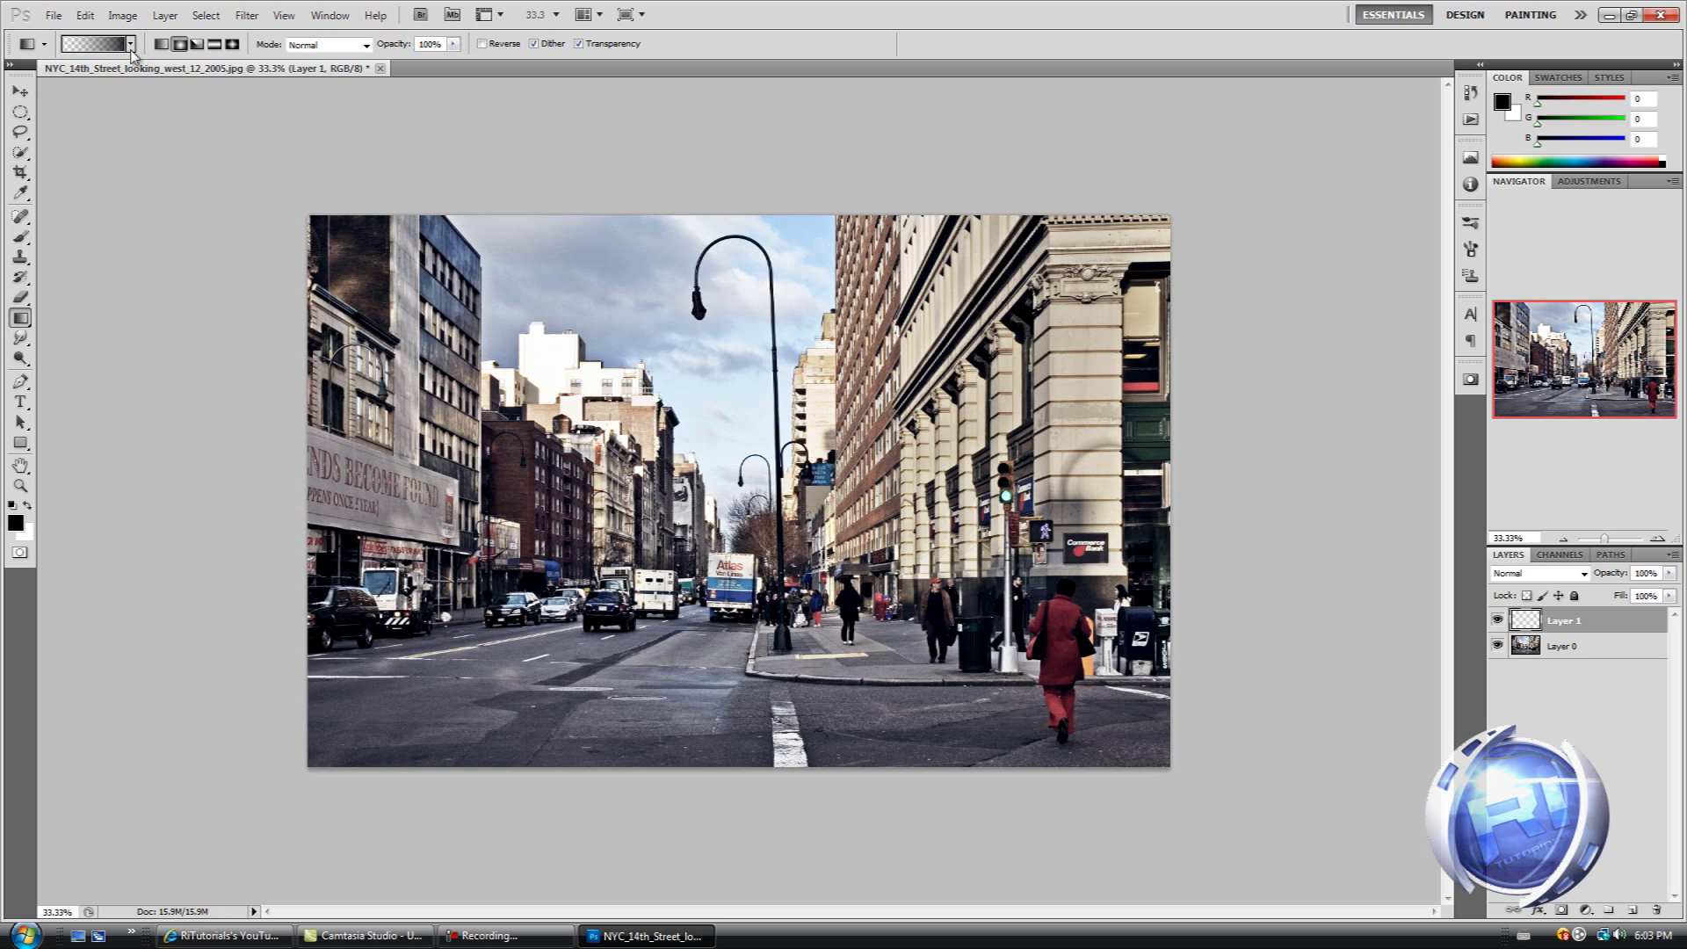
click(180, 46)
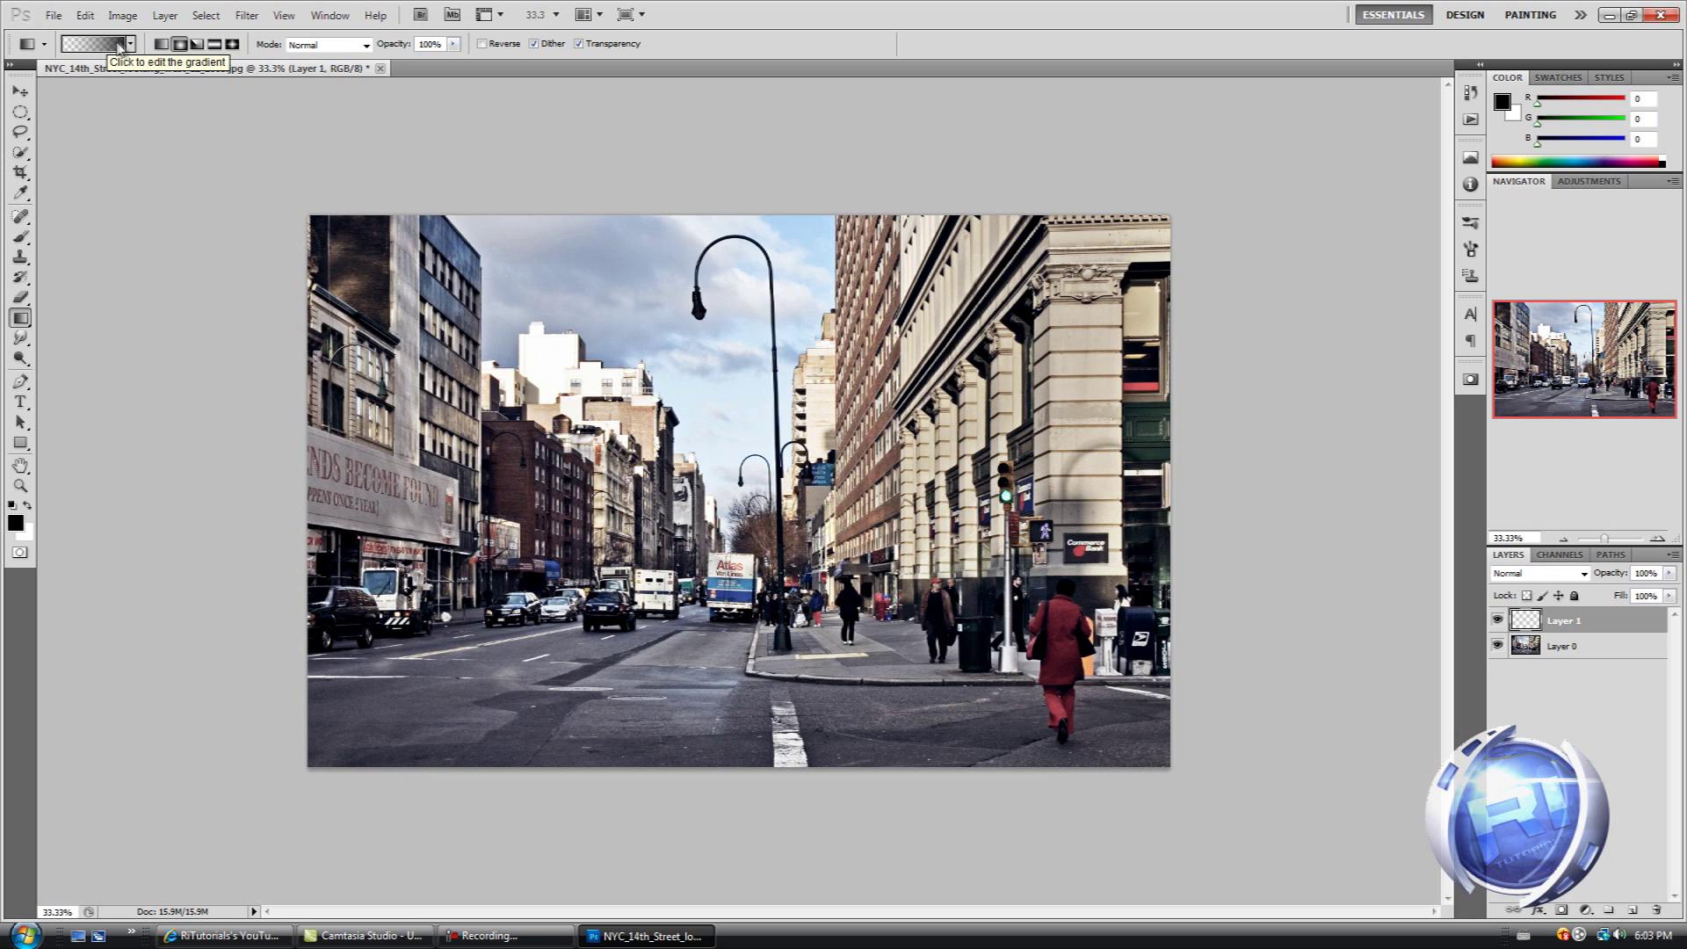
click(120, 53)
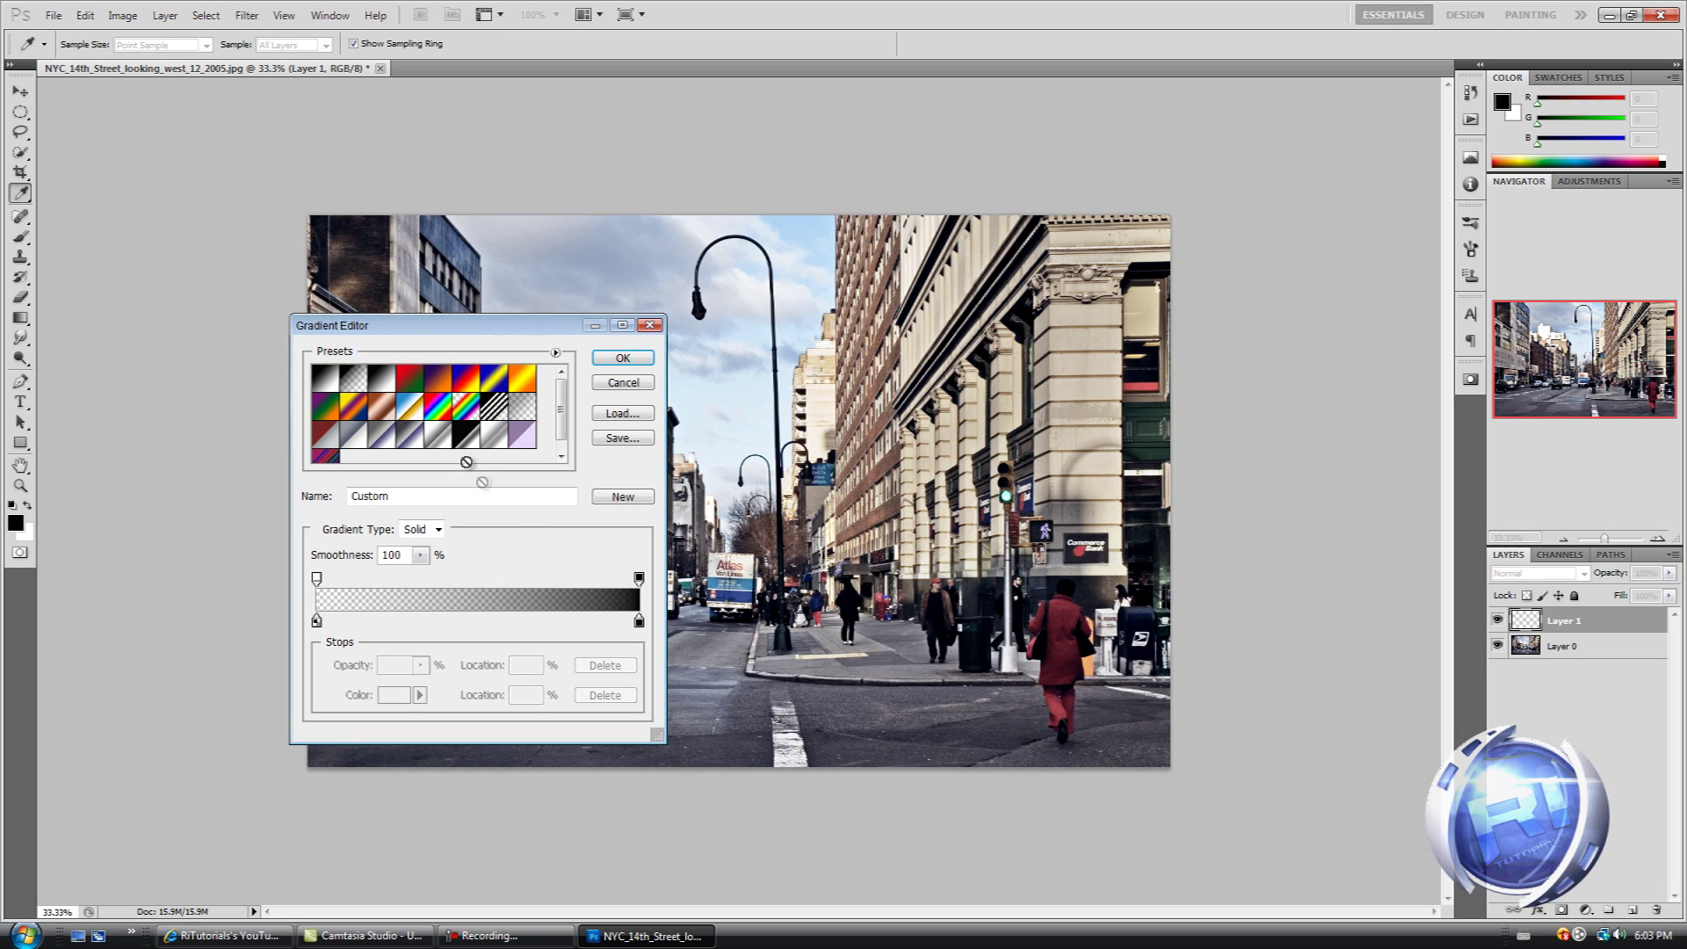
Rework Foreground to Transparent into a gradient from 0% opacity at left to solid black at right.
click(354, 381)
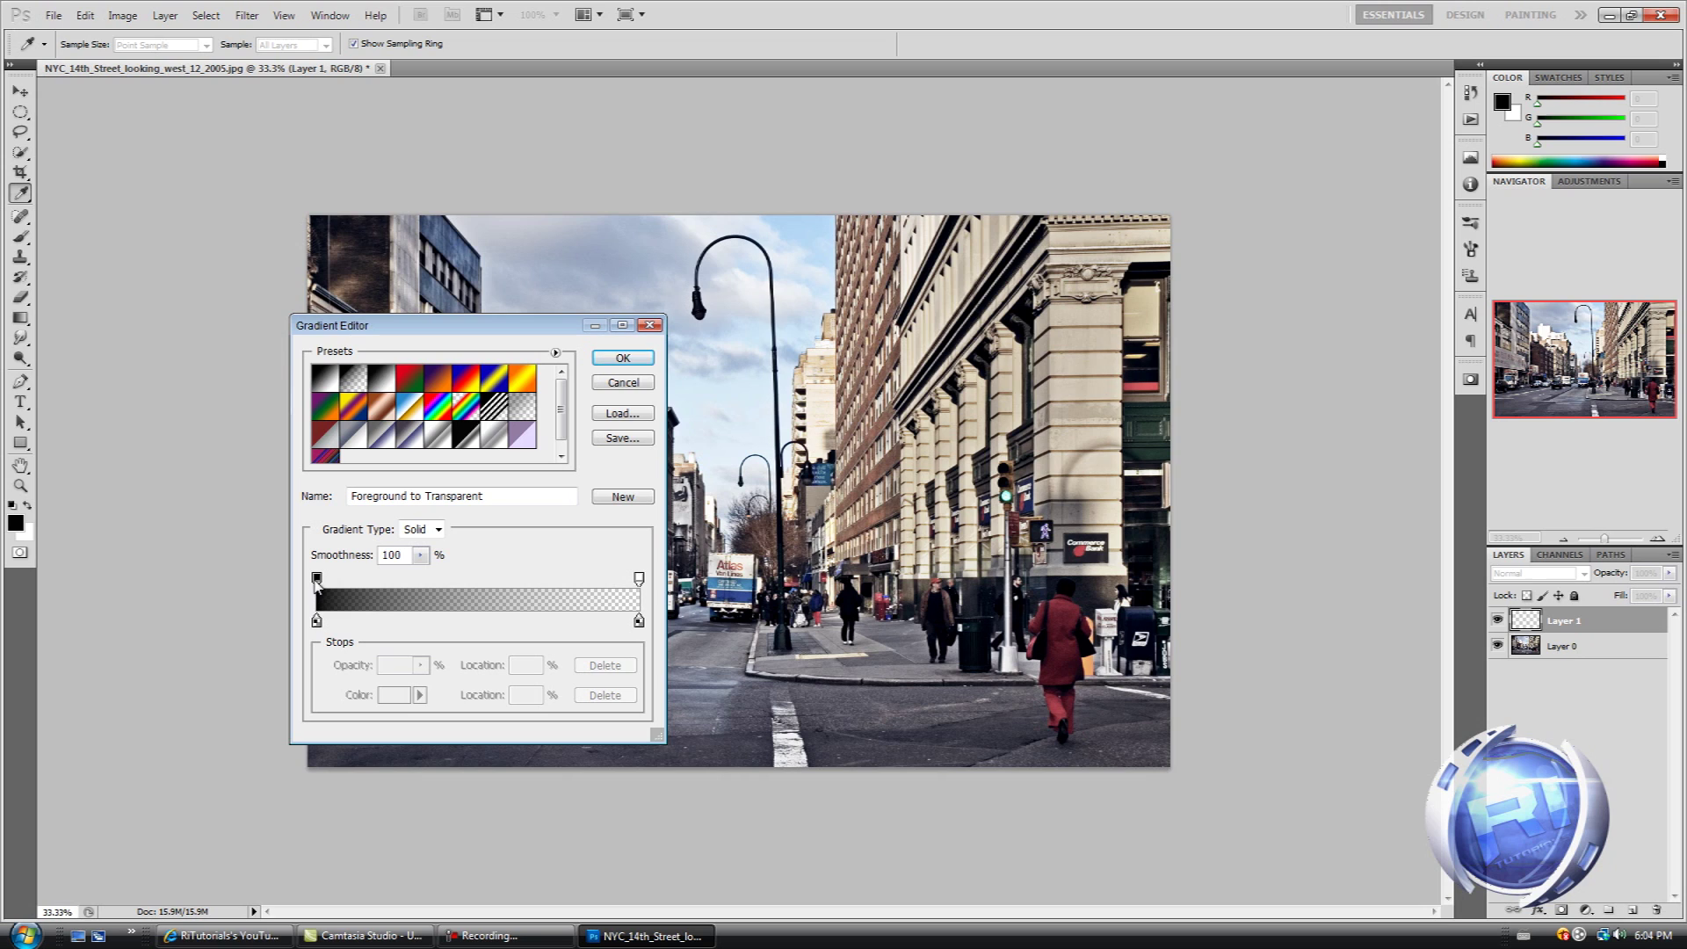
mouse_move(316, 578)
mouse_down()
mouse_move(545, 578)
mouse_move(316, 578)
mouse_up()
drag(545, 578, 491, 621)
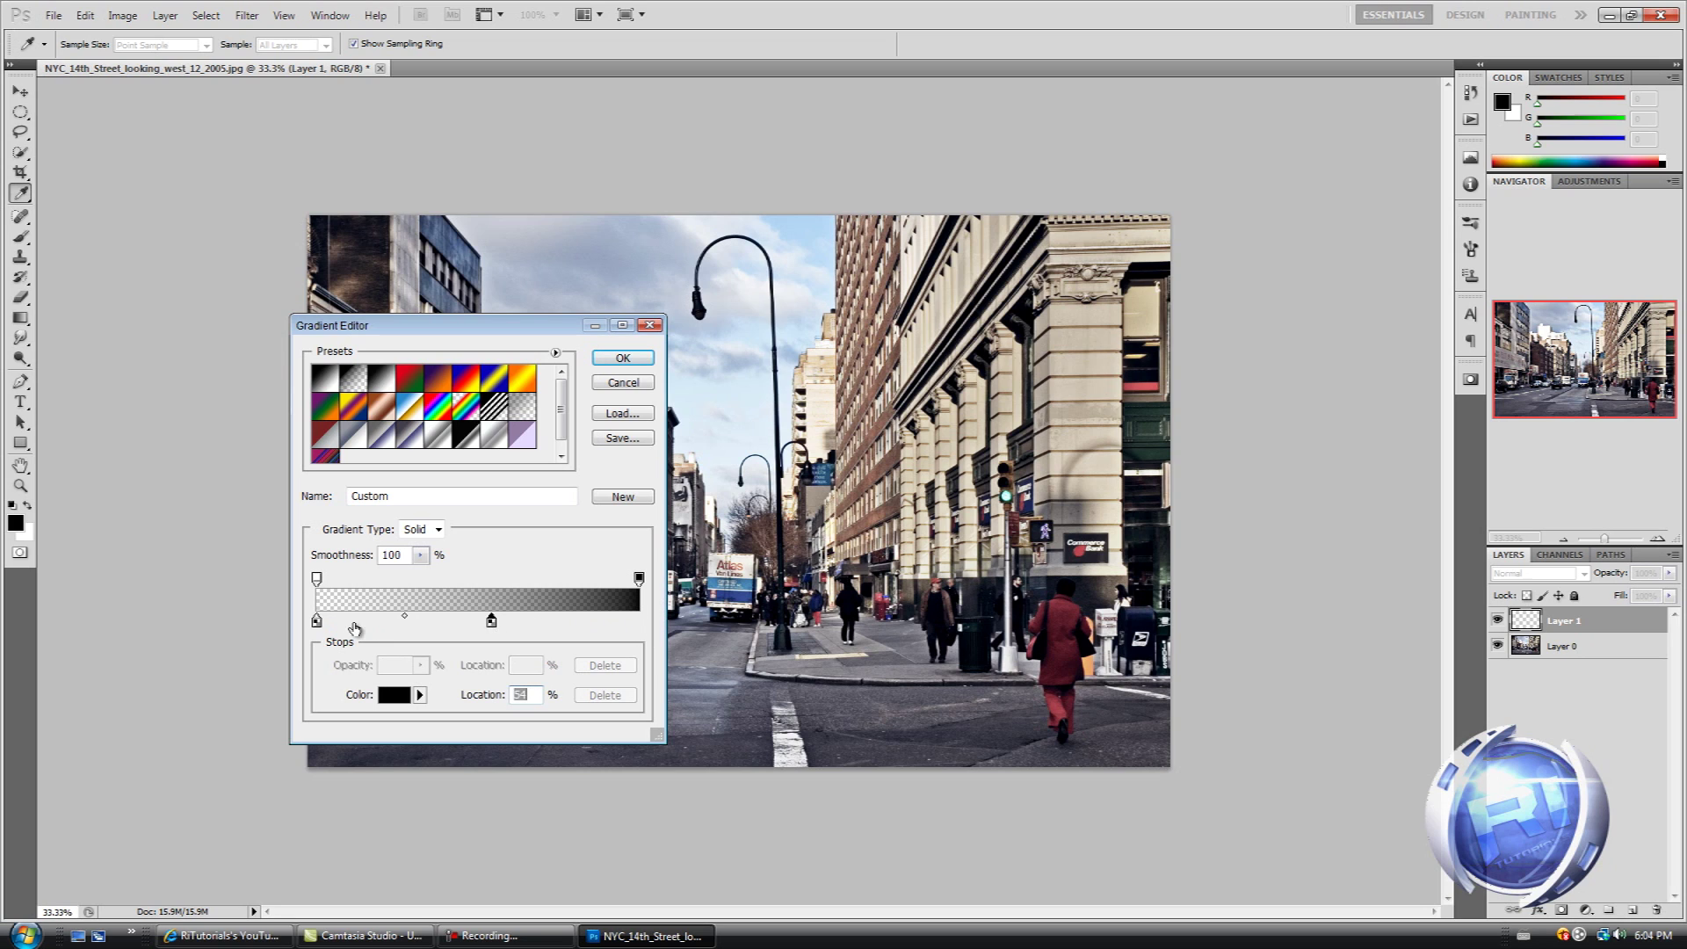
drag(317, 621, 638, 621)
drag(491, 621, 281, 626)
click(317, 579)
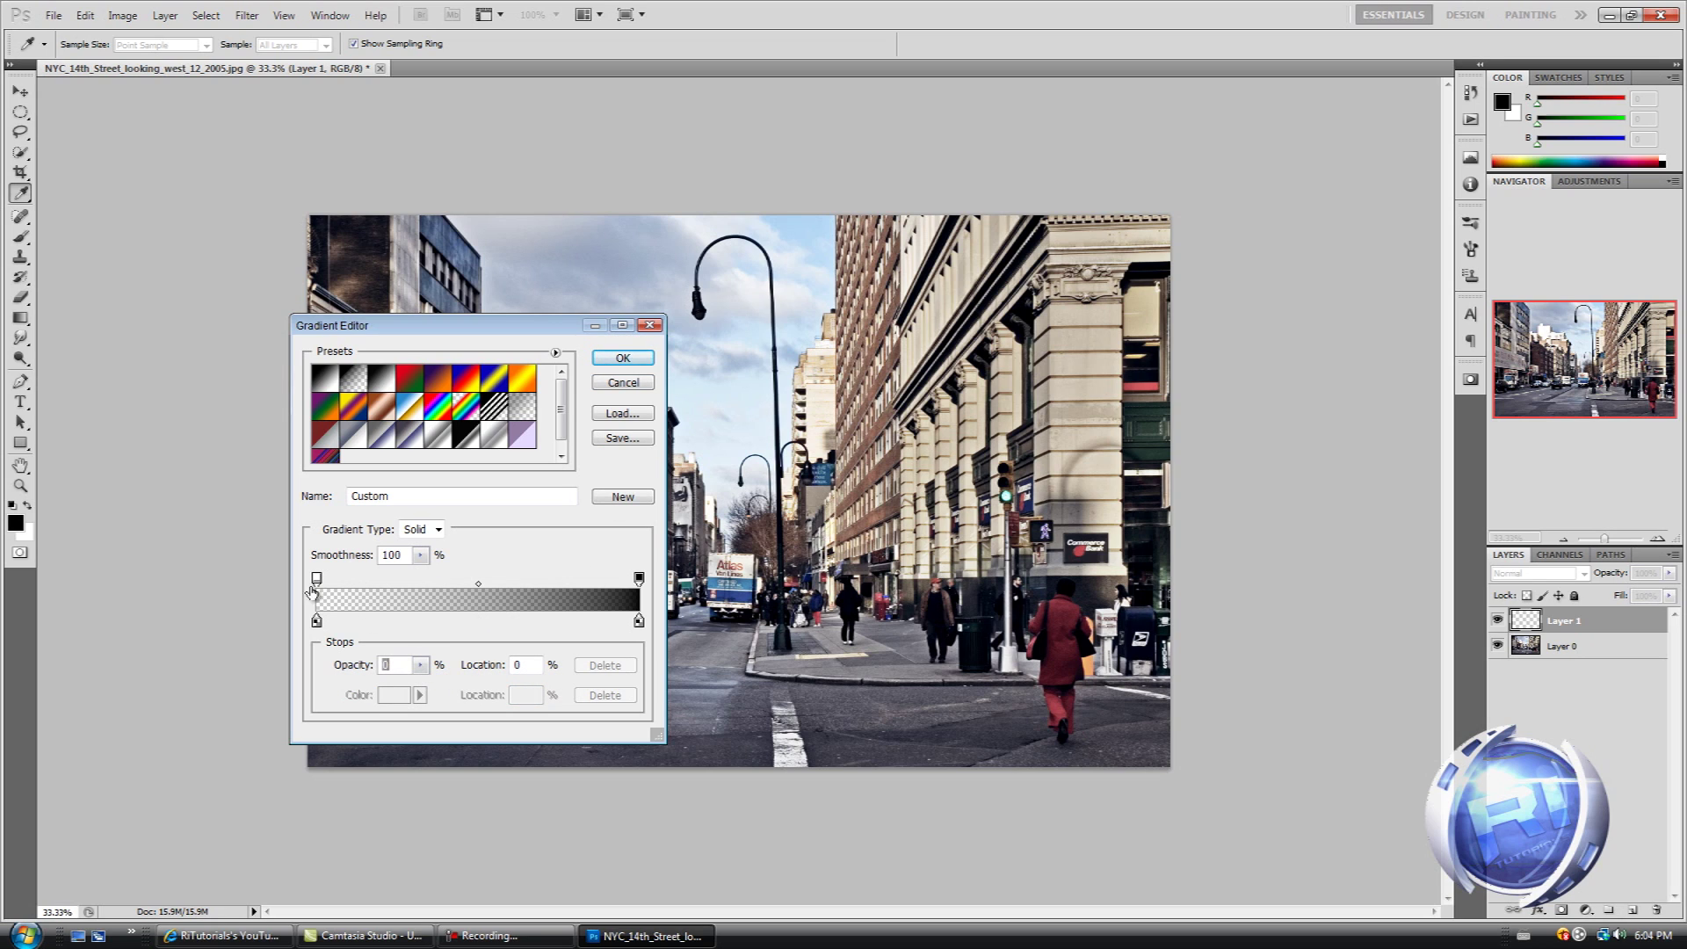
click(420, 665)
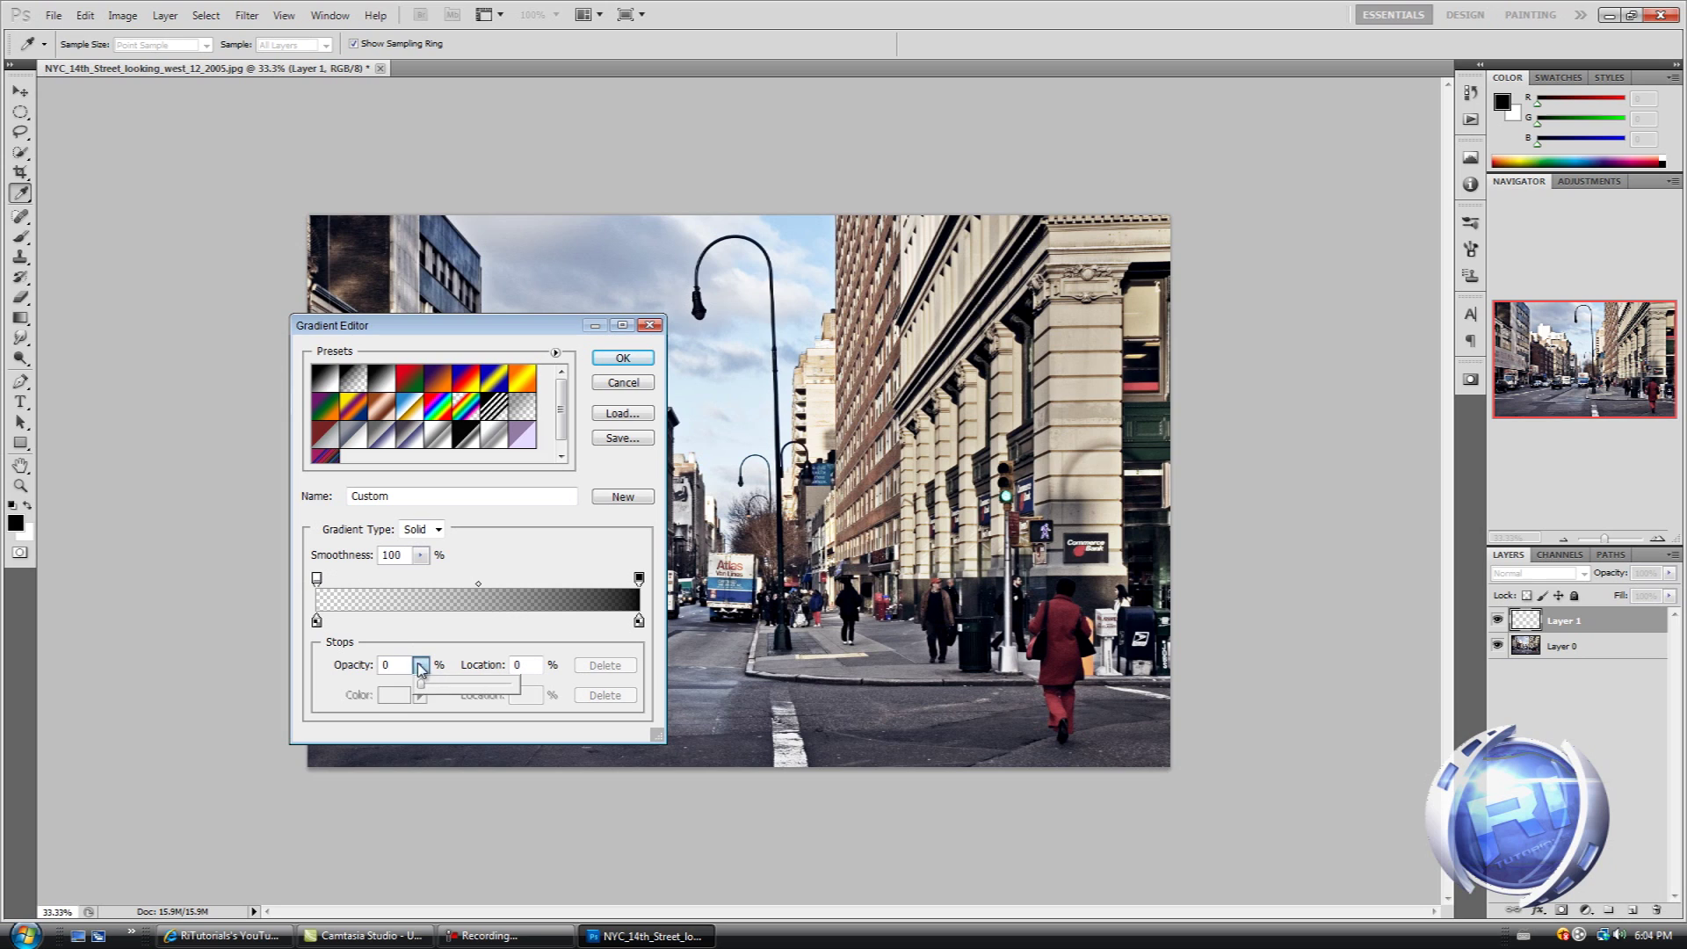
click(420, 665)
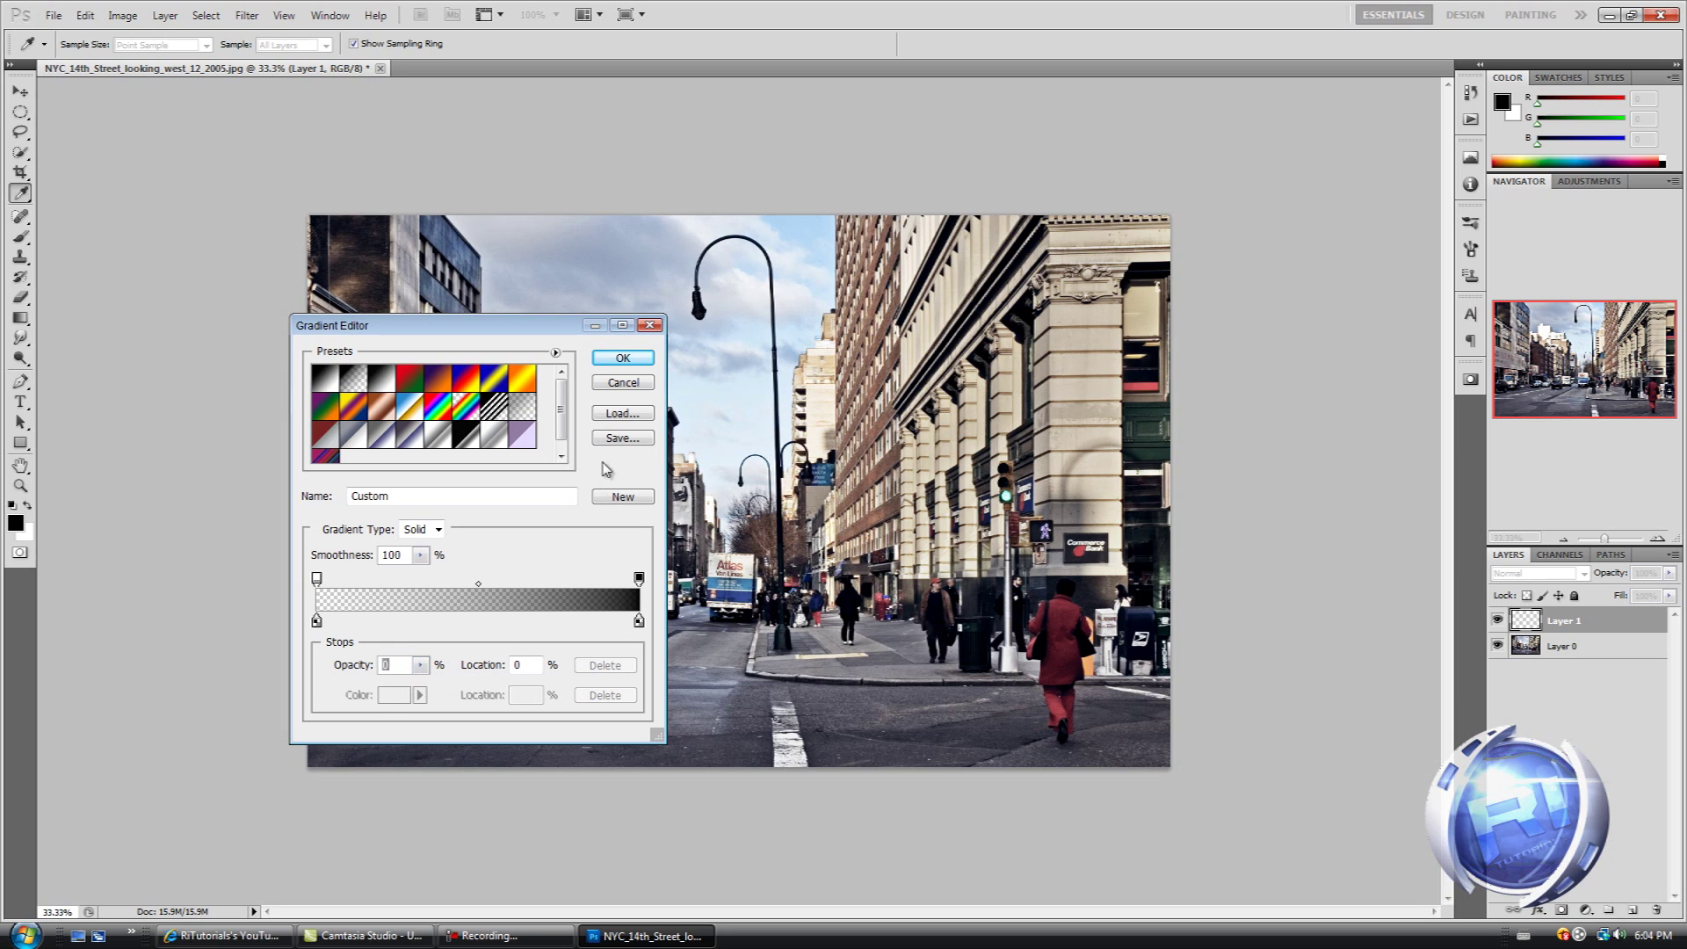
click(641, 361)
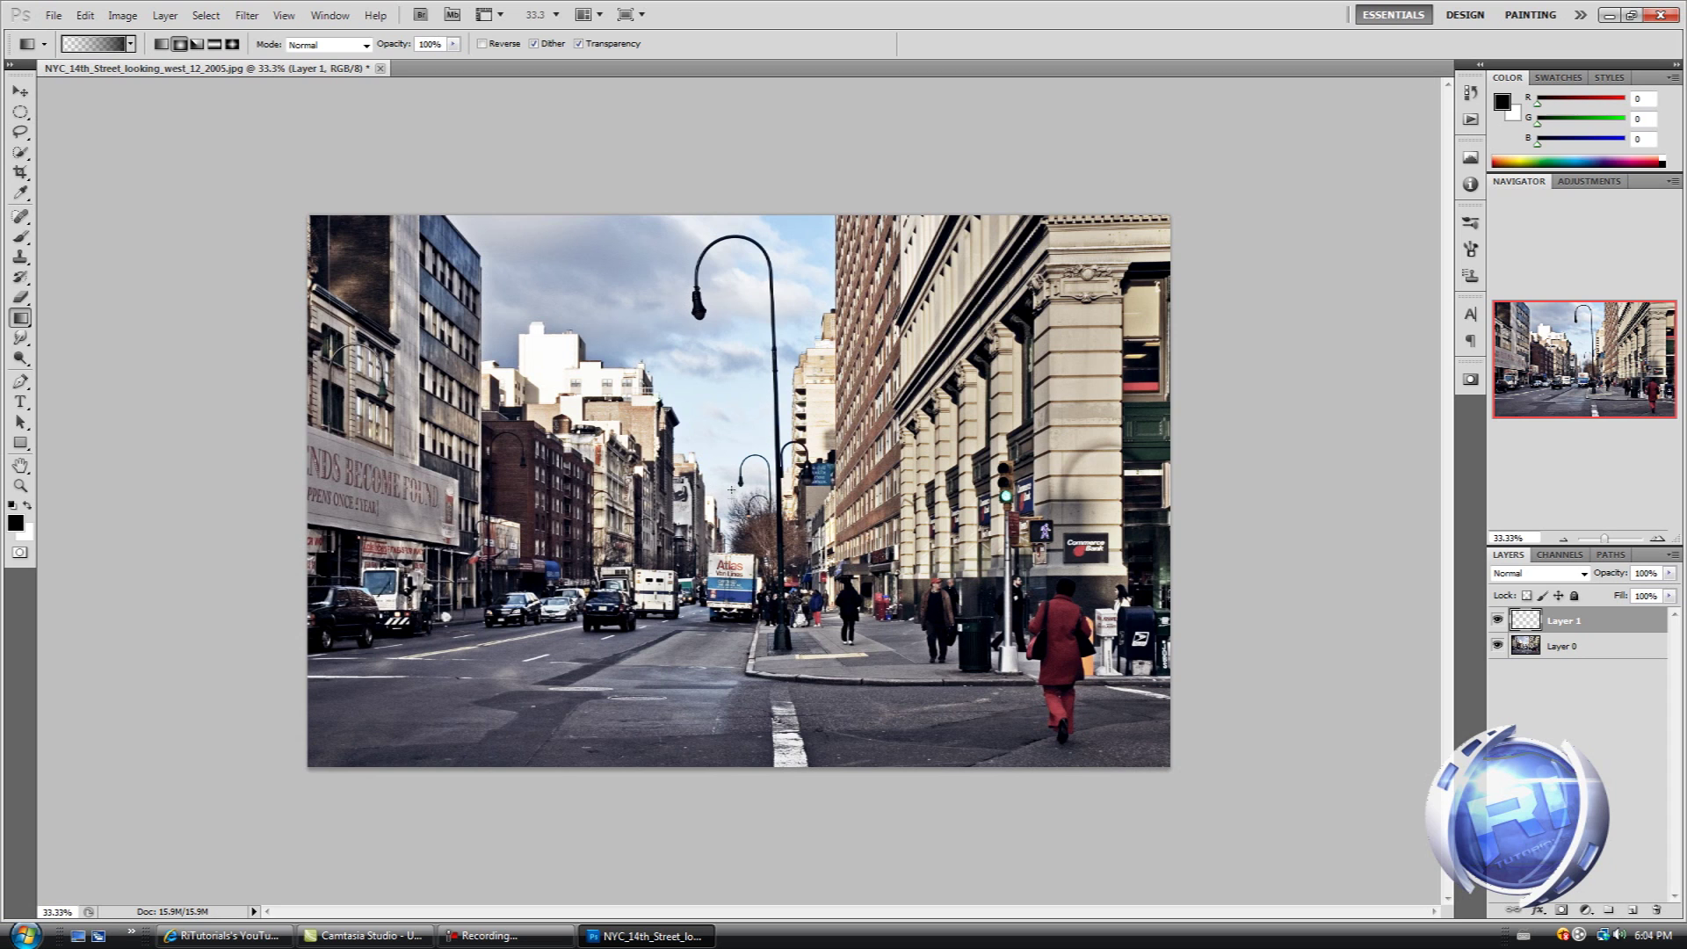
Drag a radial black vignette across the photo on Layer 1, then show the desktop with Win+D.
drag(1604, 536, 1603, 538)
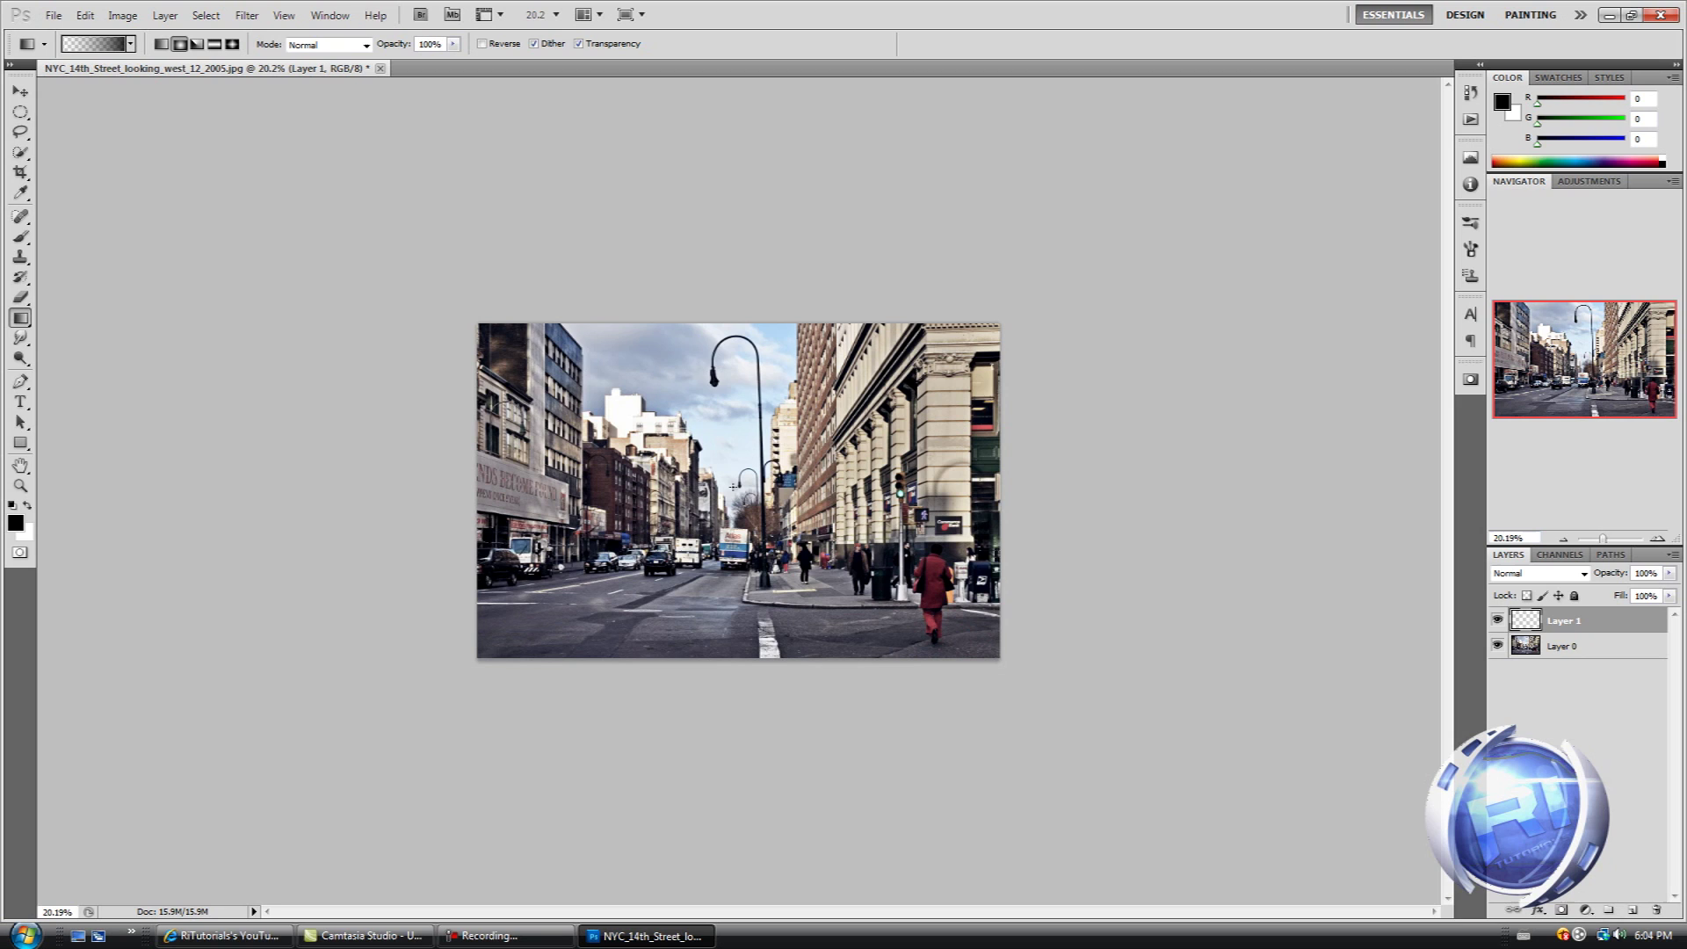
drag(731, 495, 1199, 778)
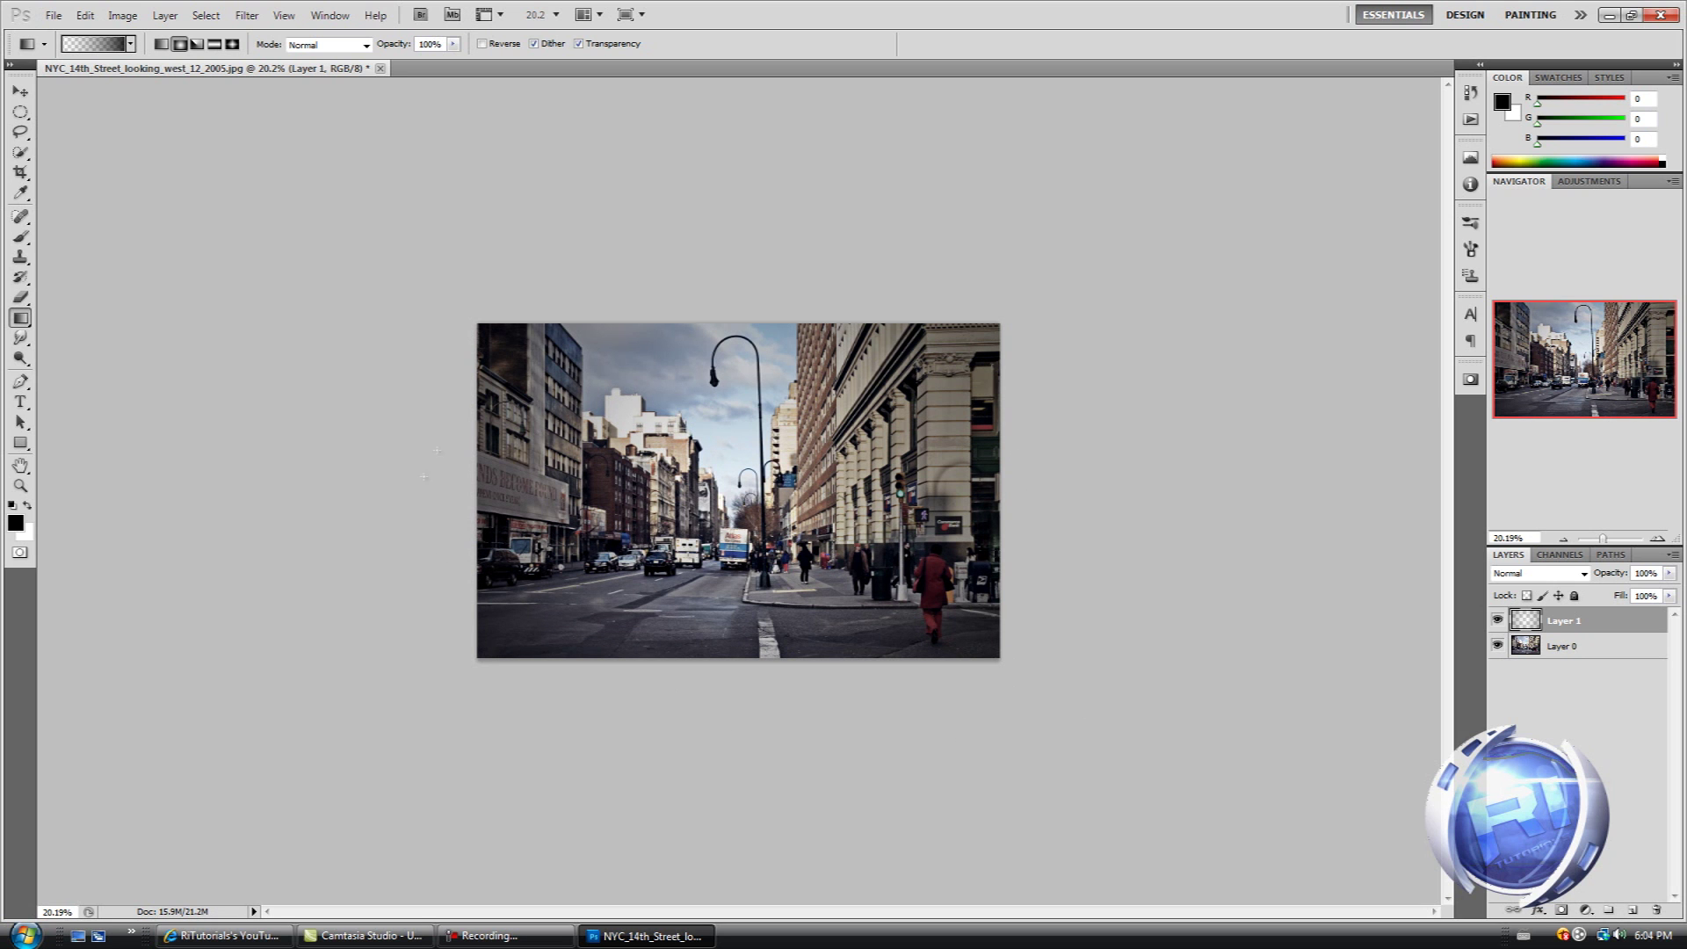
drag(1603, 542, 1609, 537)
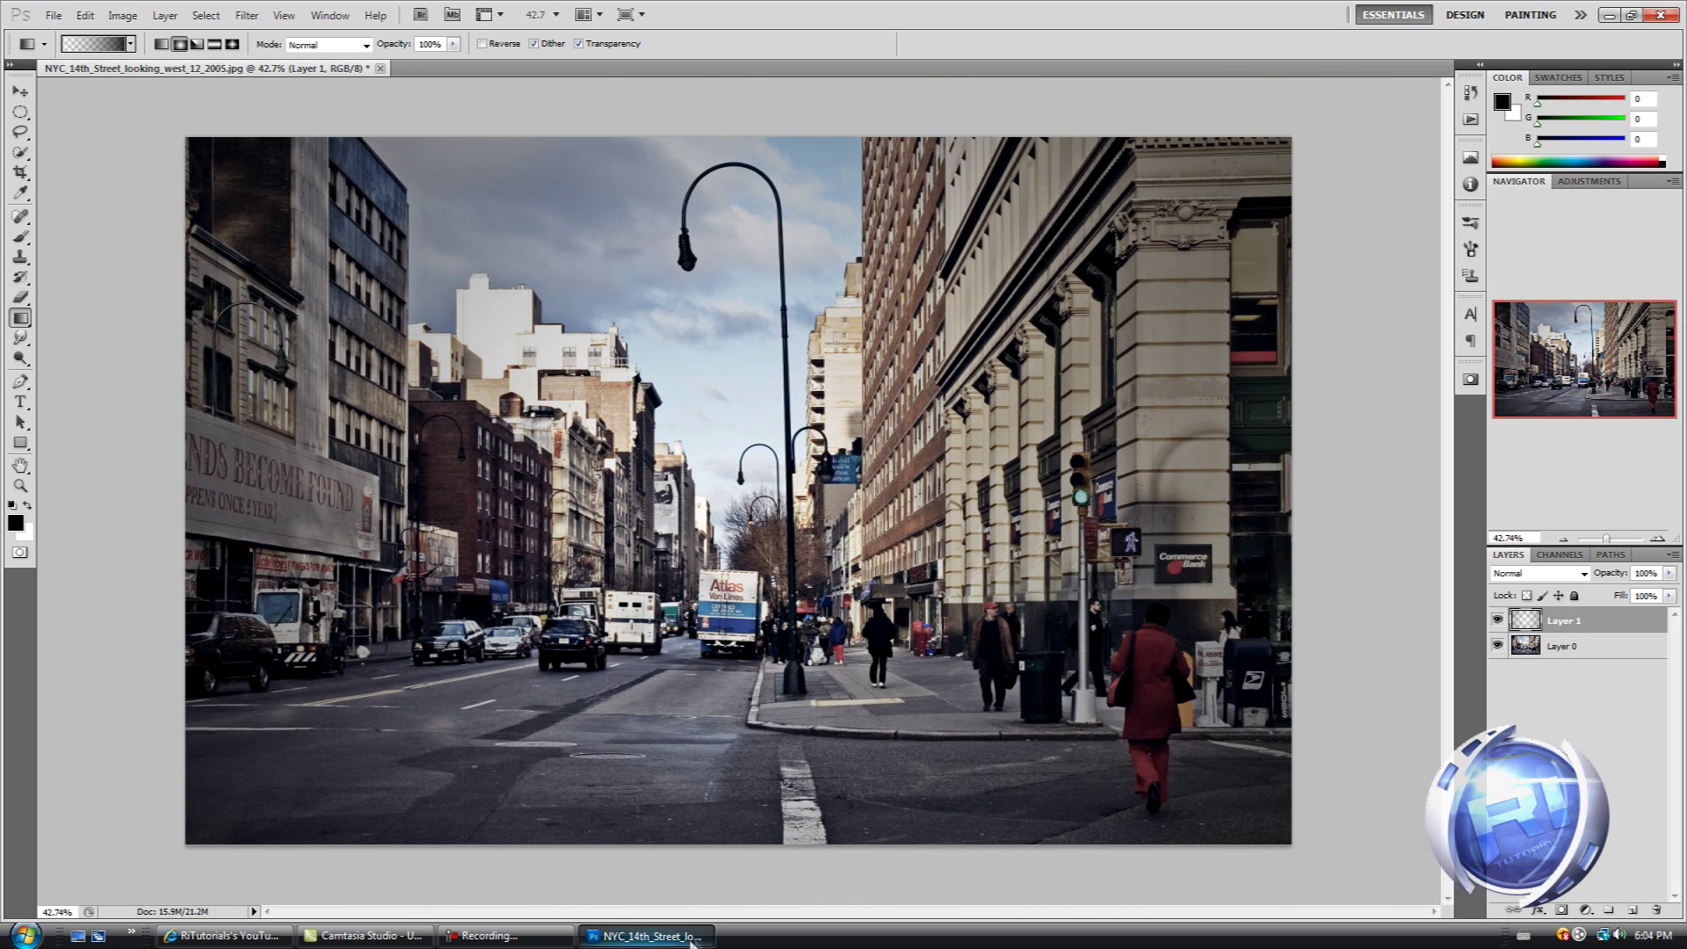
key(super+d)
Find the spline metaball render in the desktop Pictures fence and drop it onto the street photo.
scroll(313, 820, down, 5)
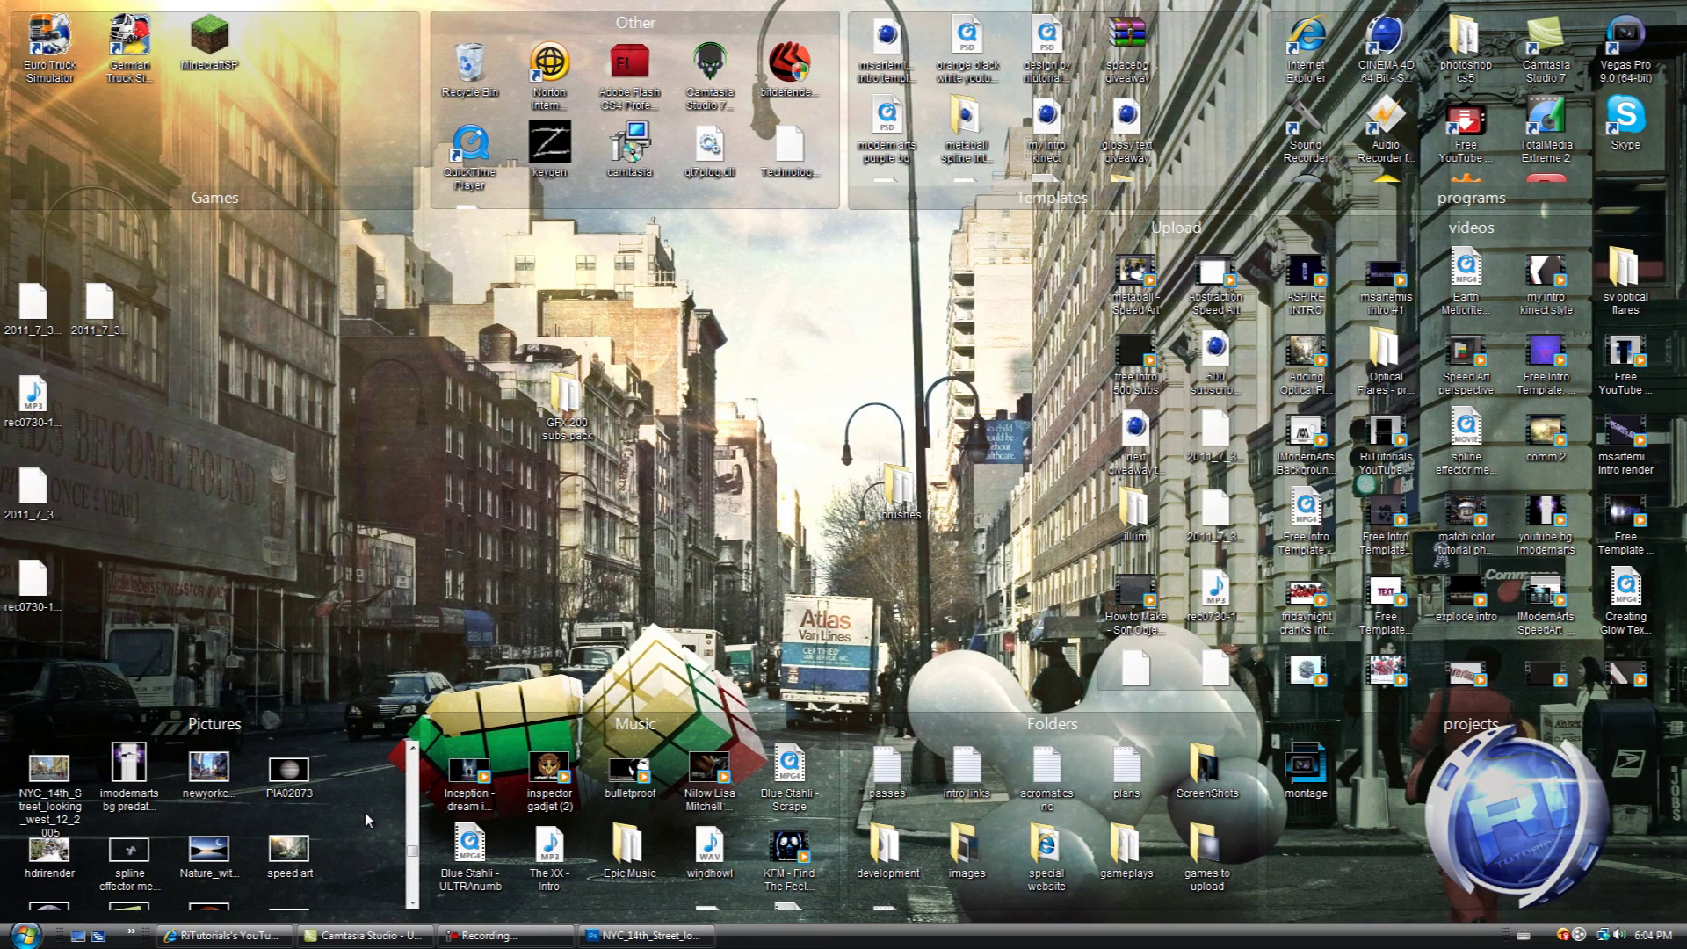
scroll(312, 822, down, 3)
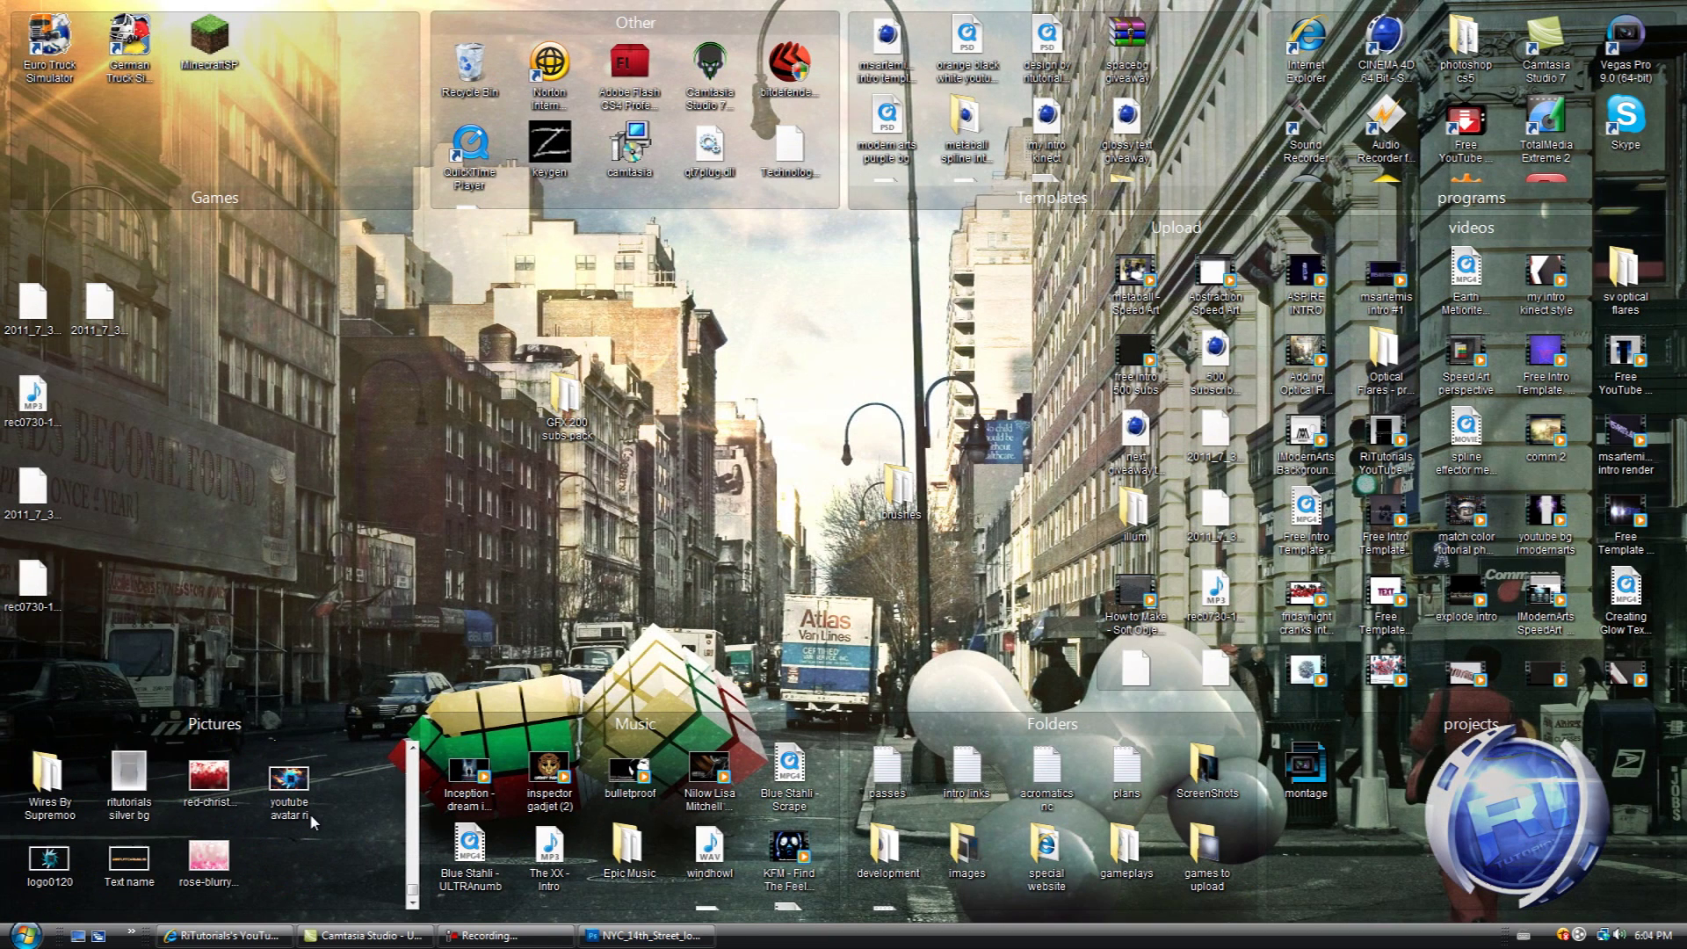
scroll(311, 821, up, 3)
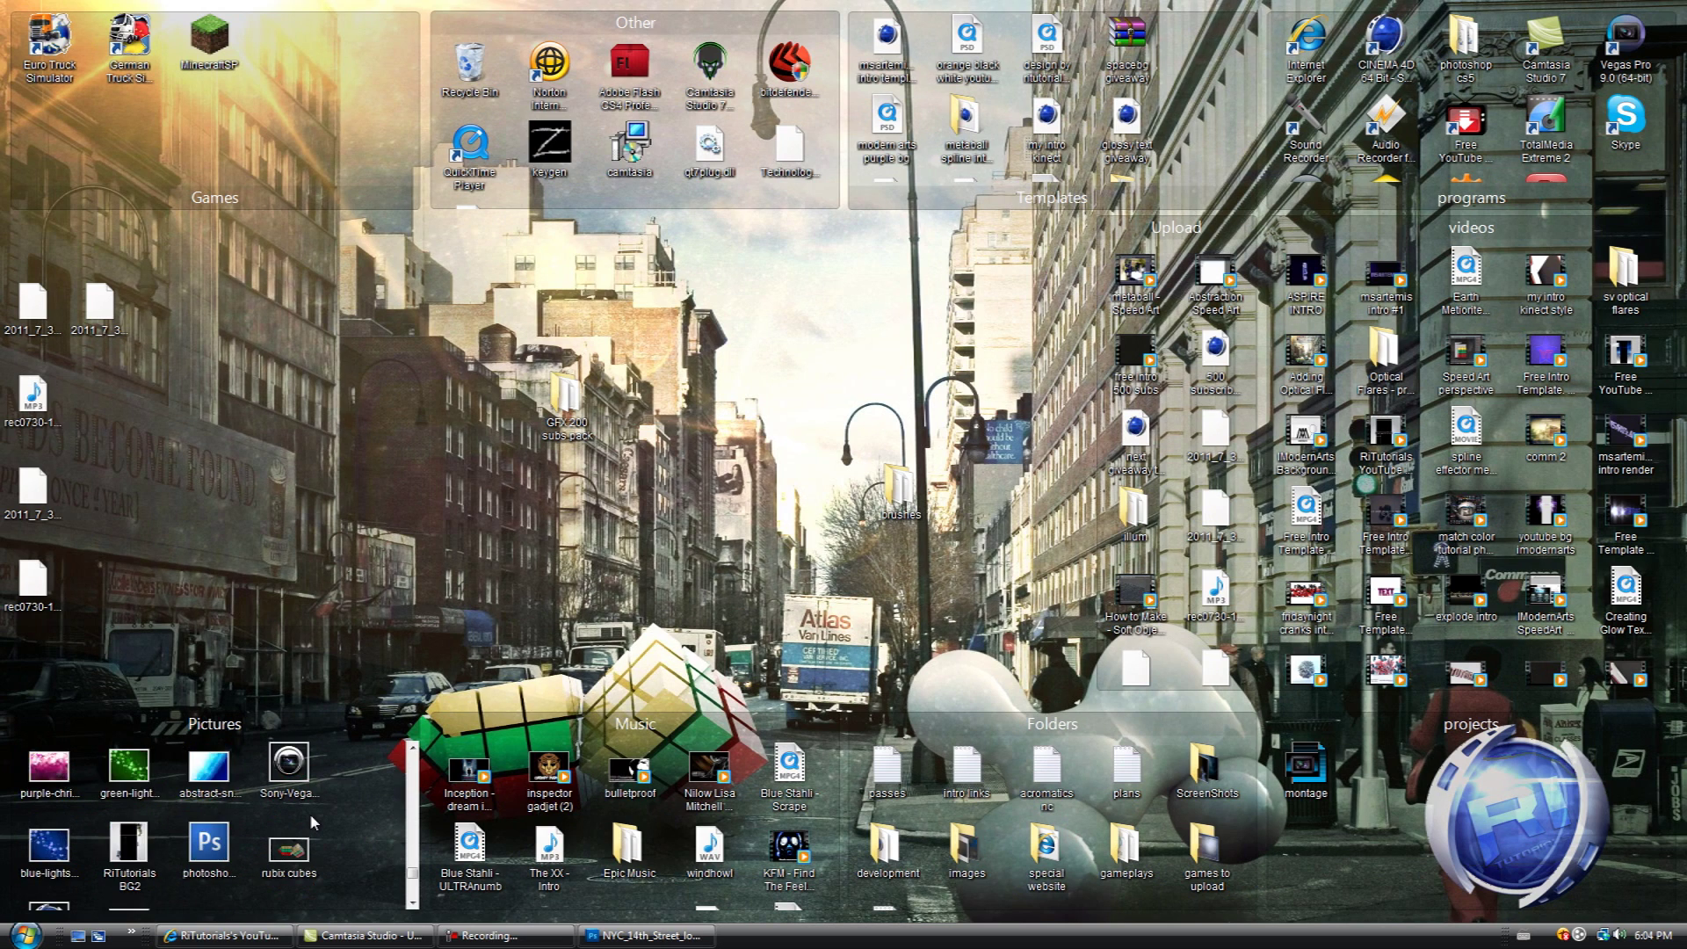
scroll(313, 820, up, 1)
scroll(311, 819, up, 1)
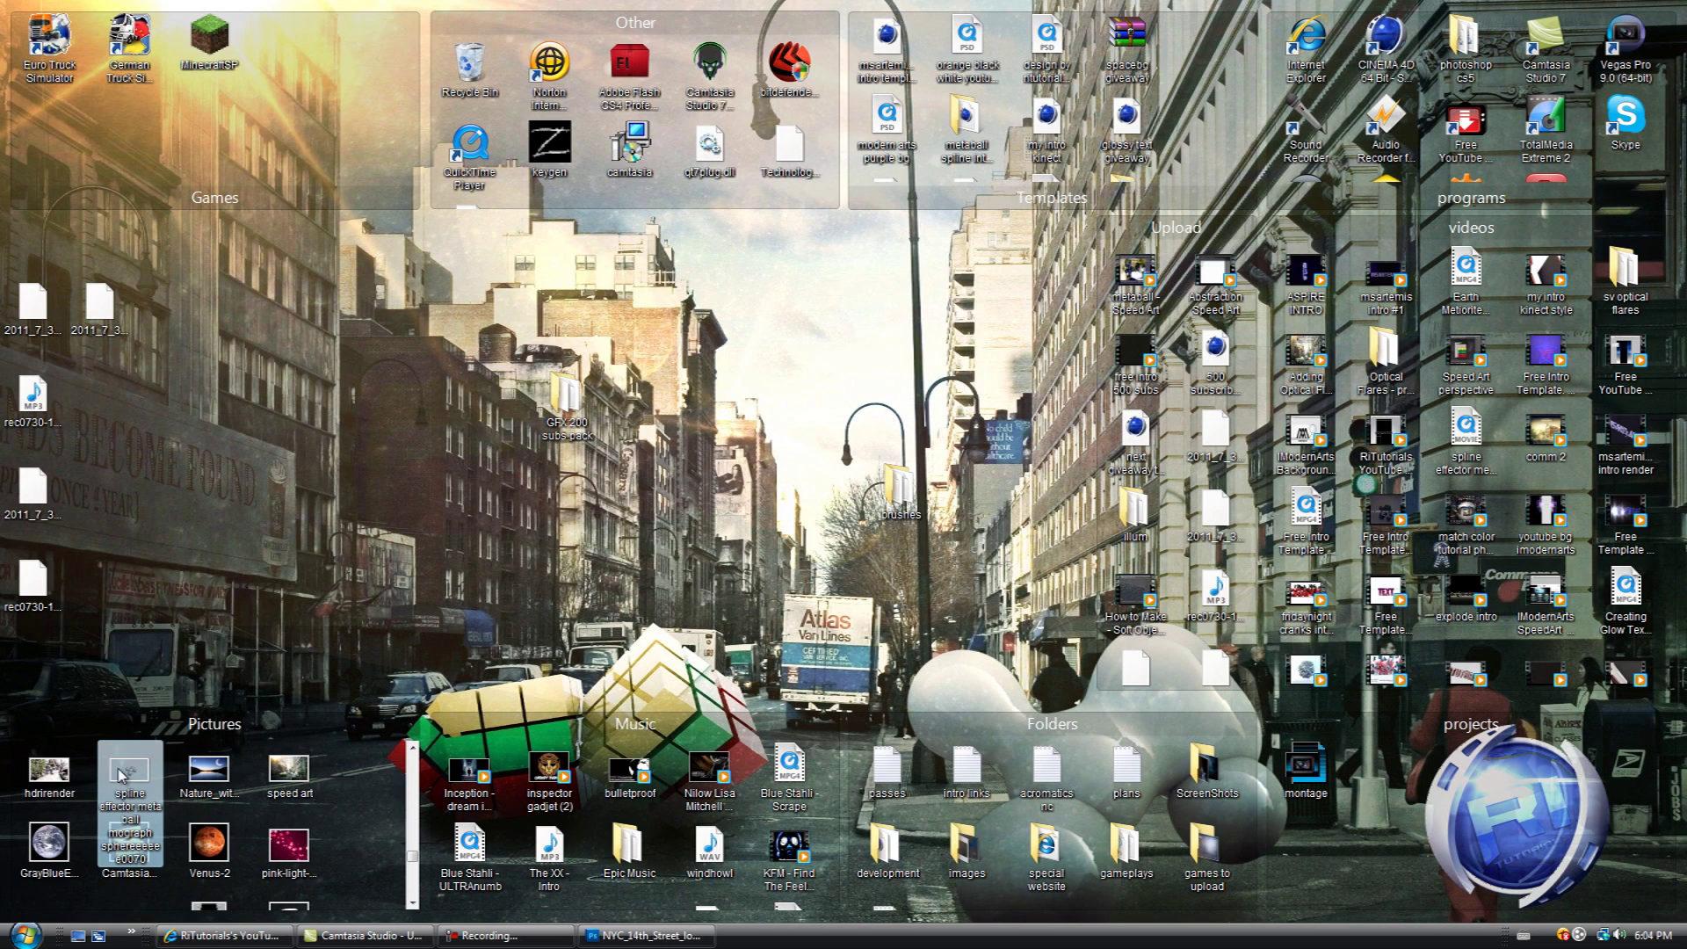
click(646, 935)
drag(889, 677, 889, 676)
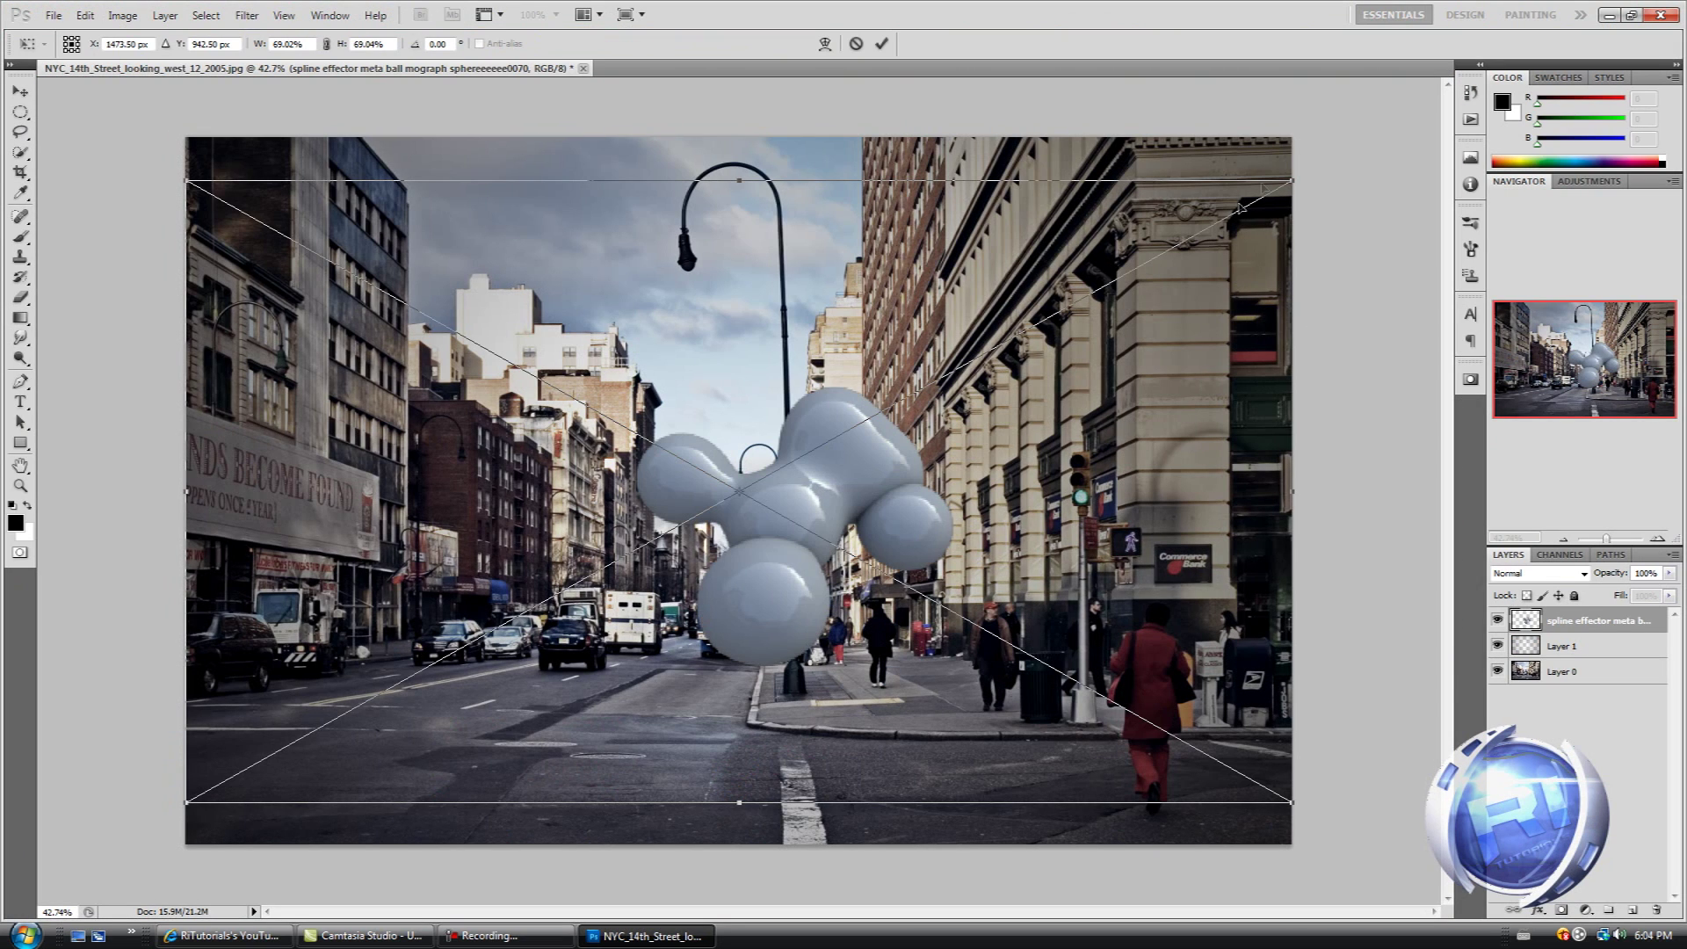
Scale the metaball render to about 43%, place it on the right-hand sidewalk near the corner, and commit.
drag(1294, 180, 774, 482)
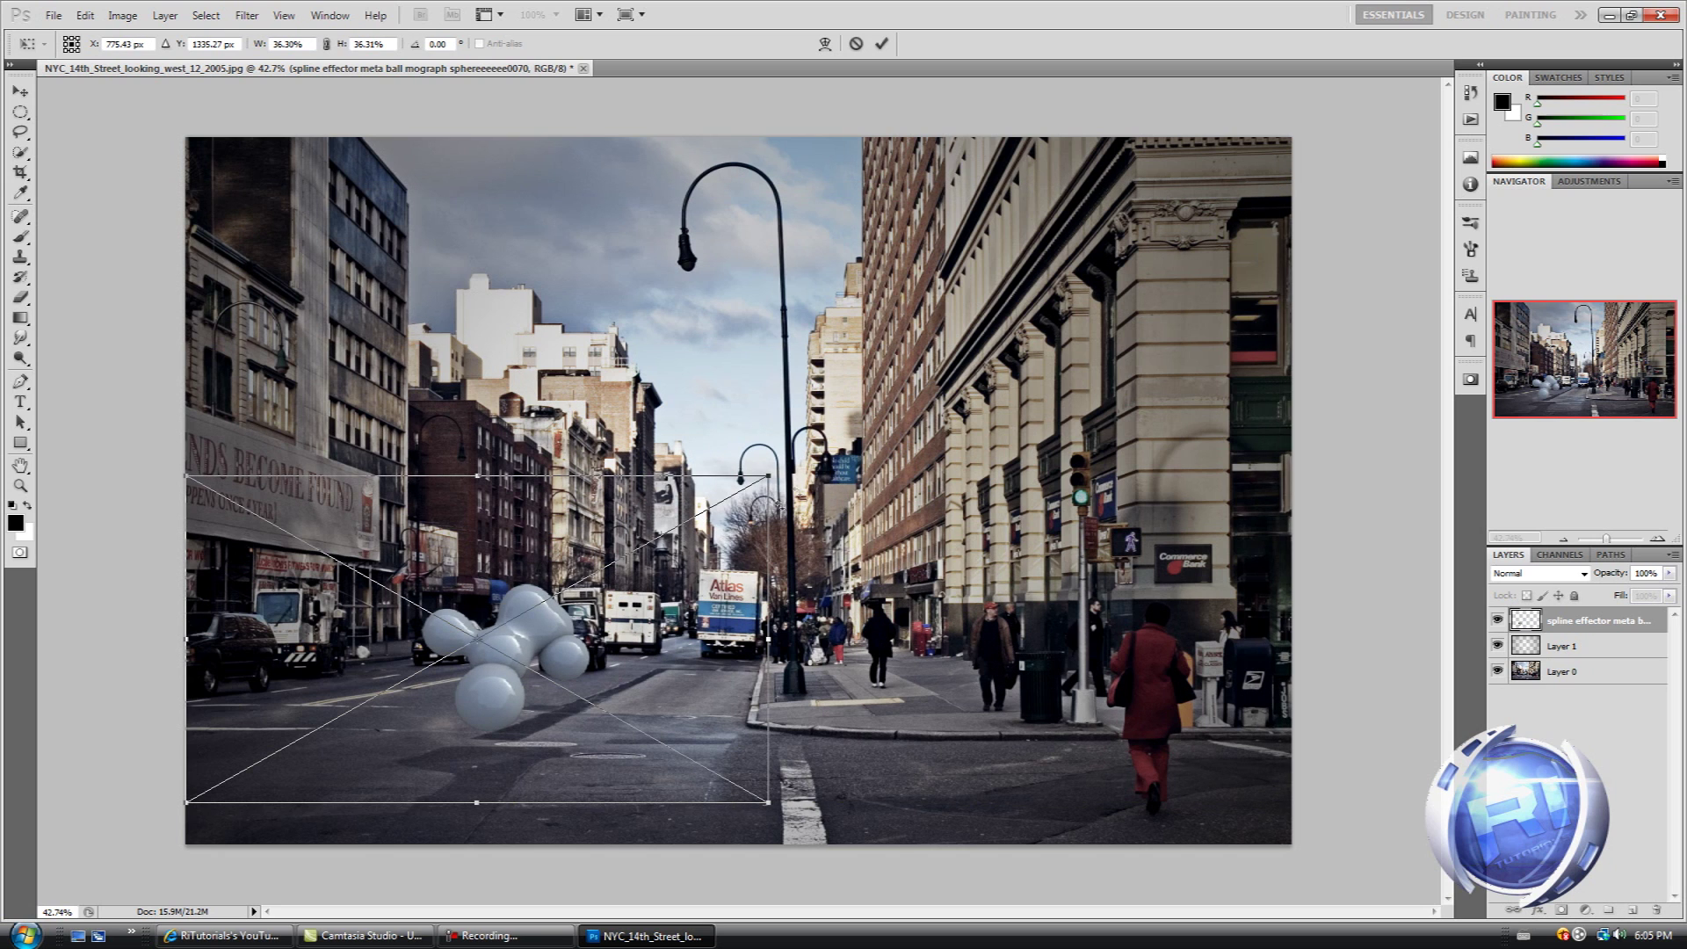
drag(770, 475, 873, 417)
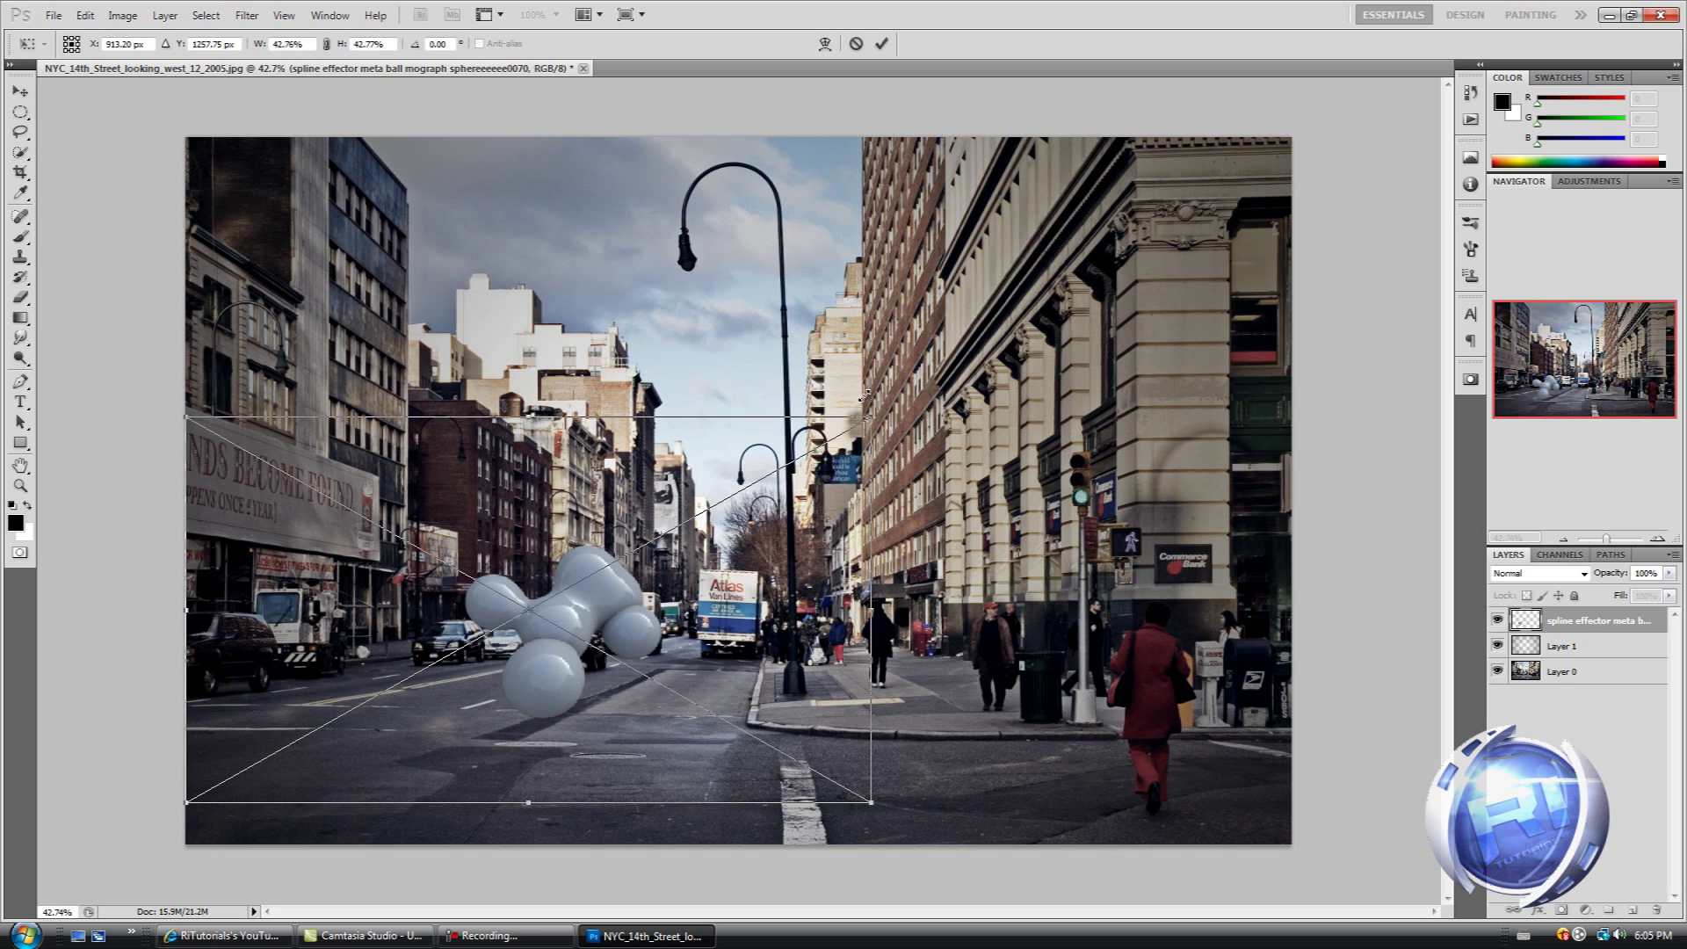
drag(720, 539, 1092, 595)
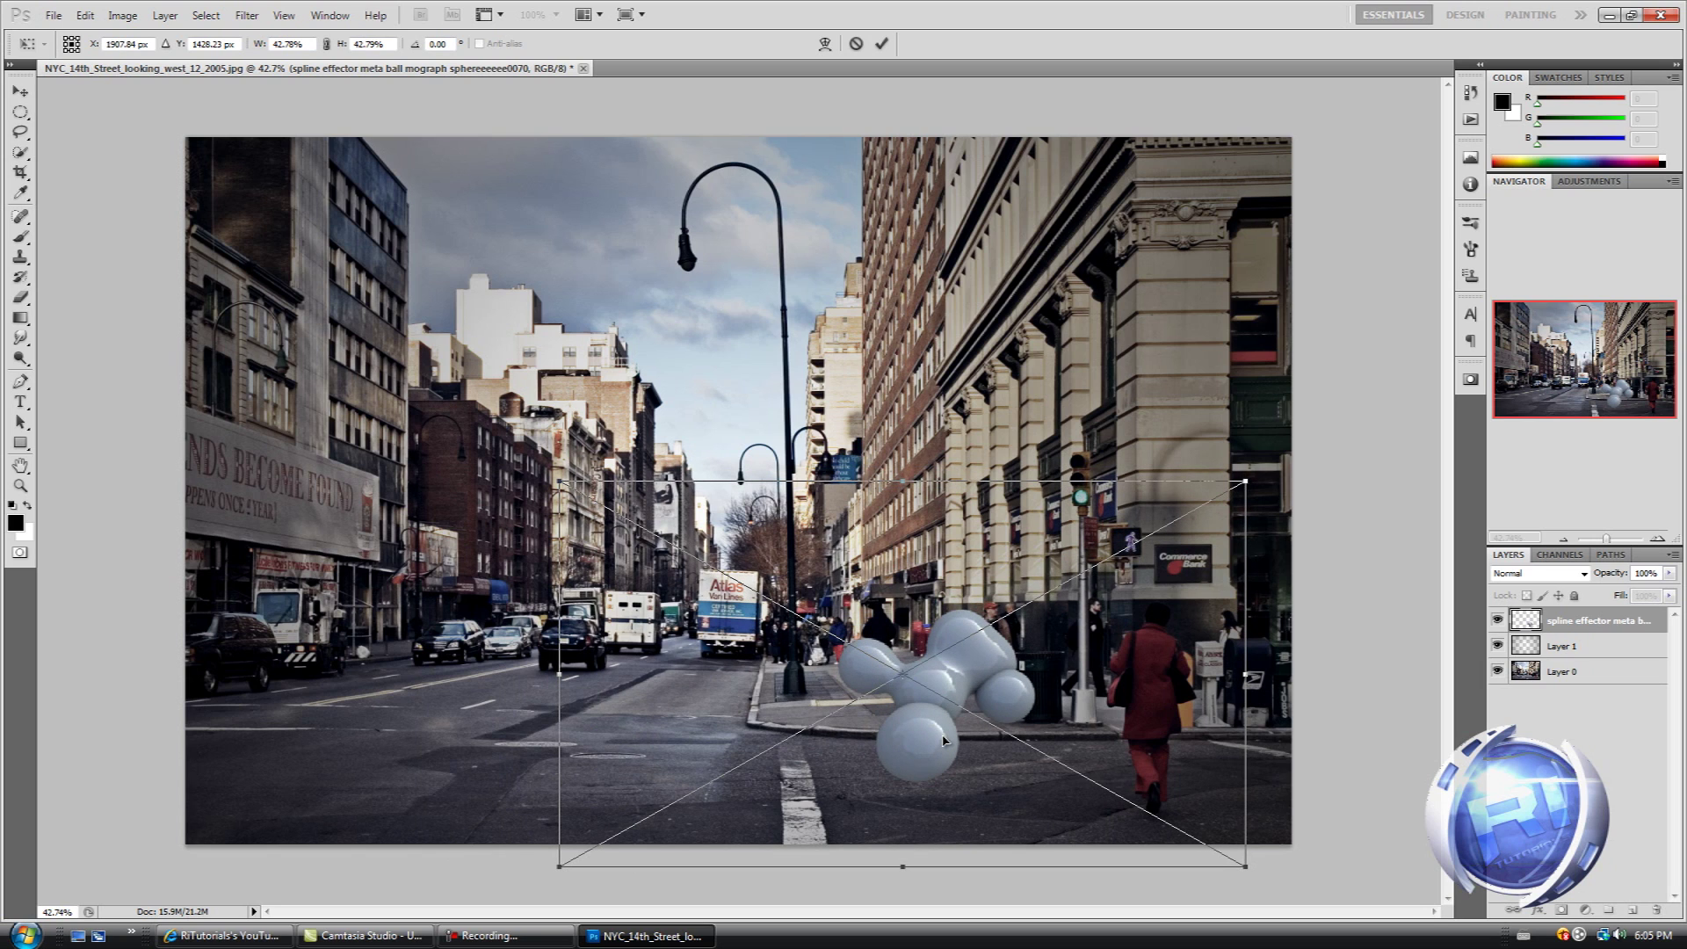
key(Return)
key(g)
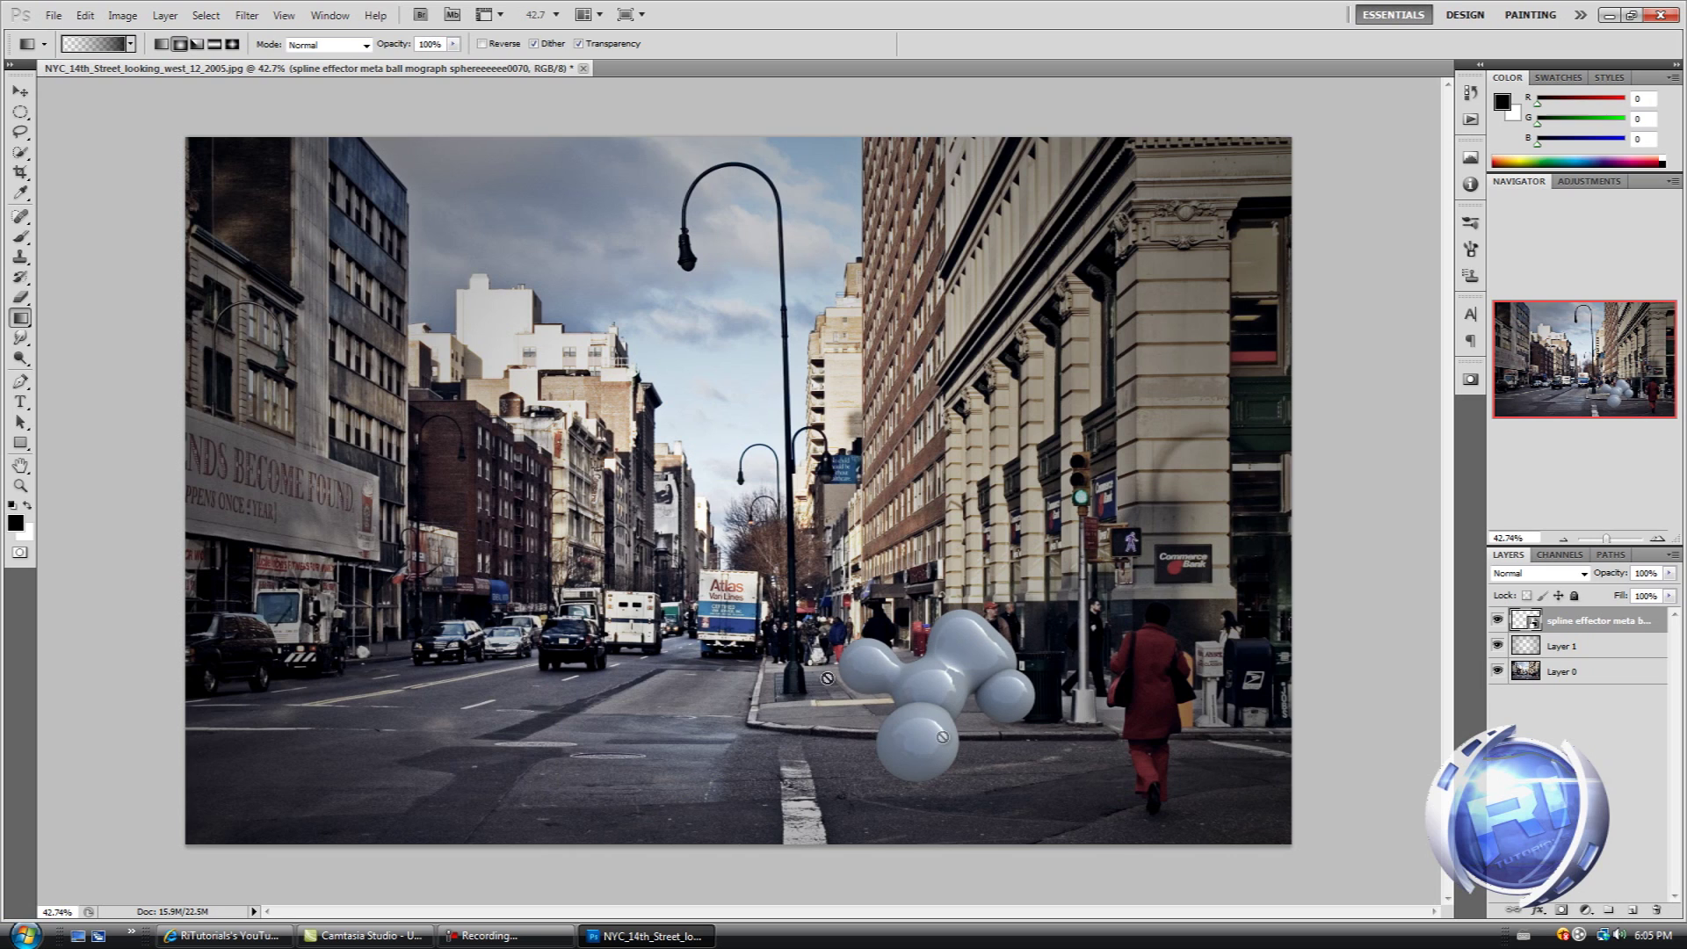
Rasterize the metaball smart object by accepting the prompt the Eraser tool triggers.
click(21, 298)
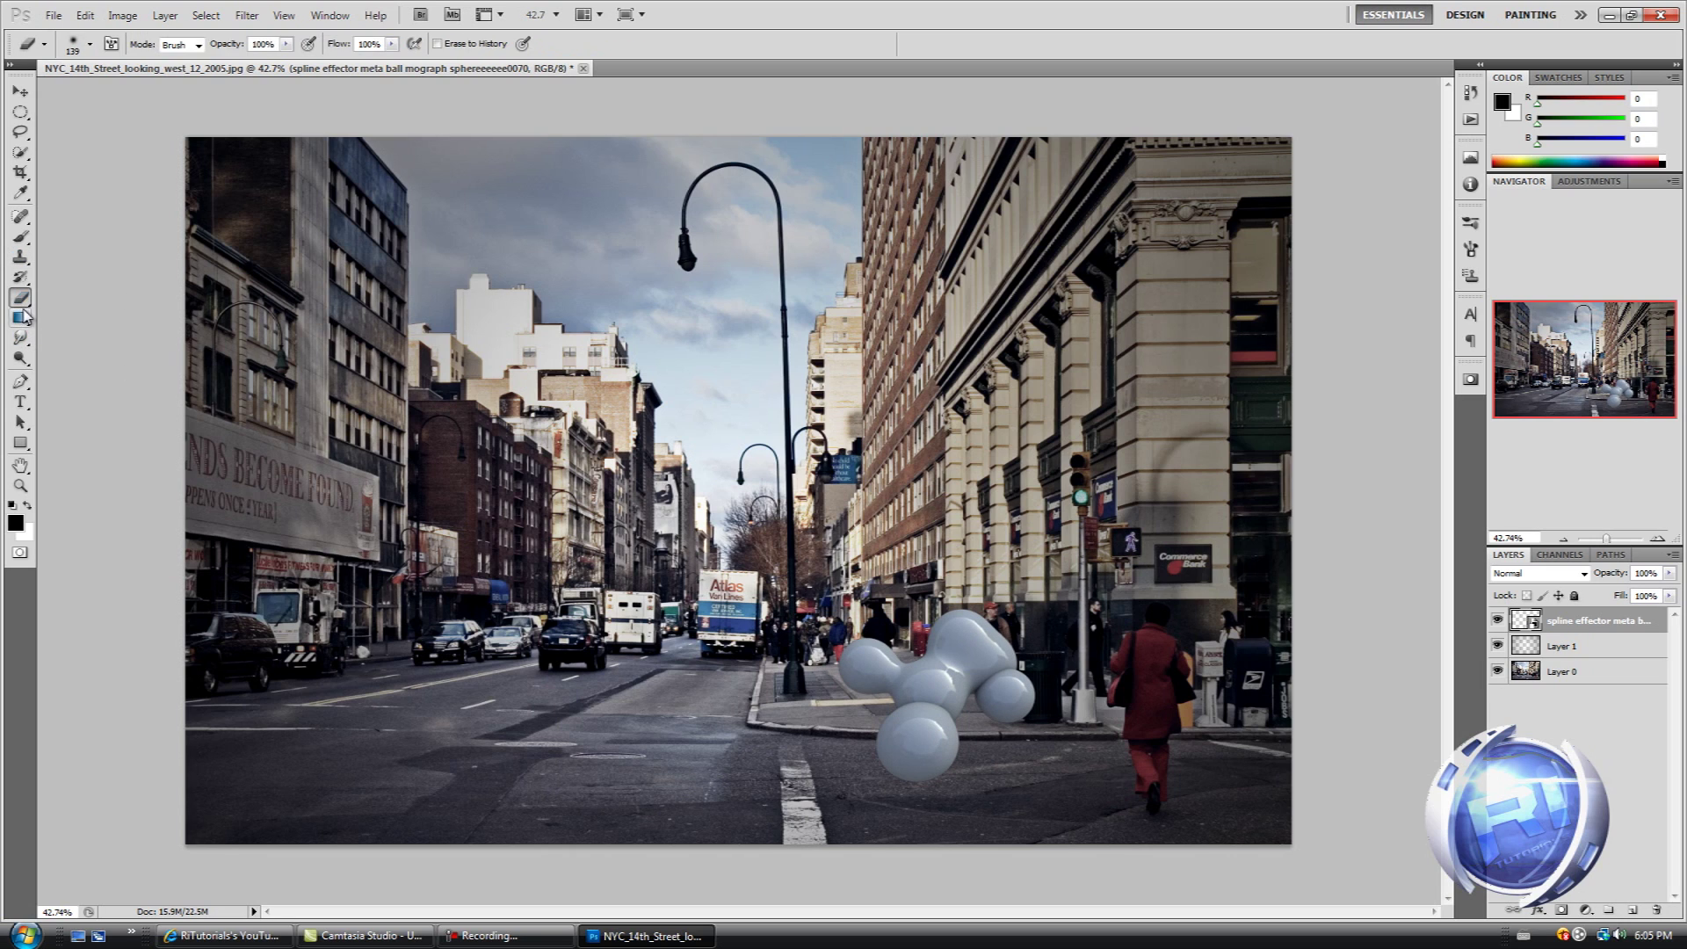
click(931, 676)
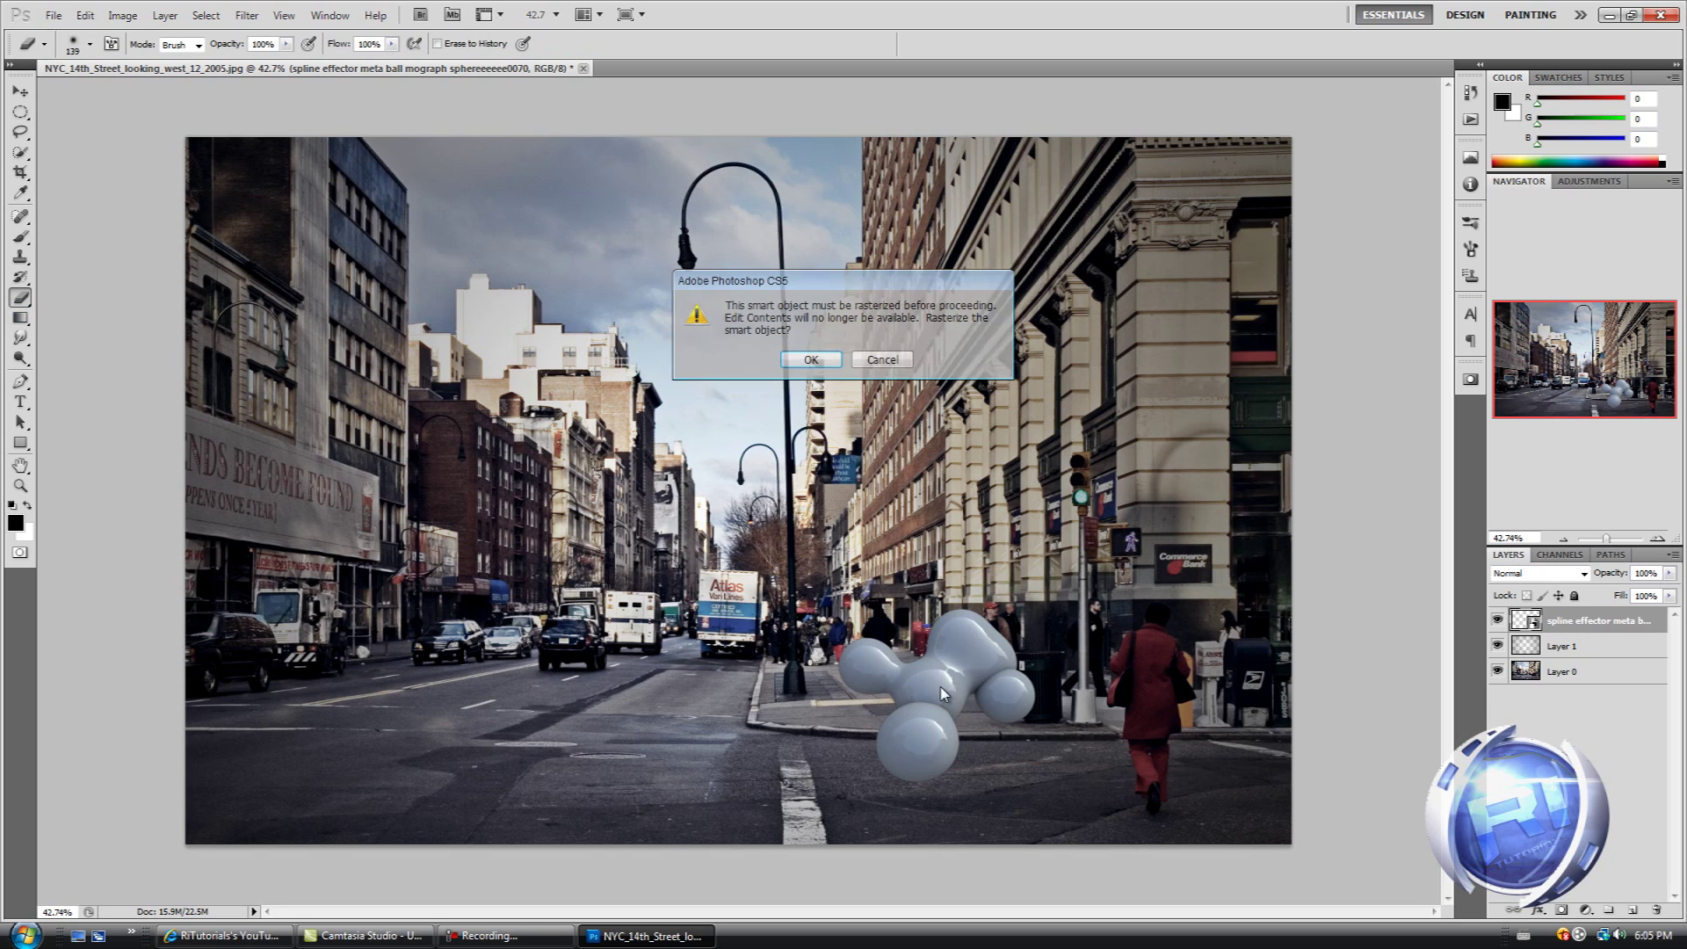
click(809, 359)
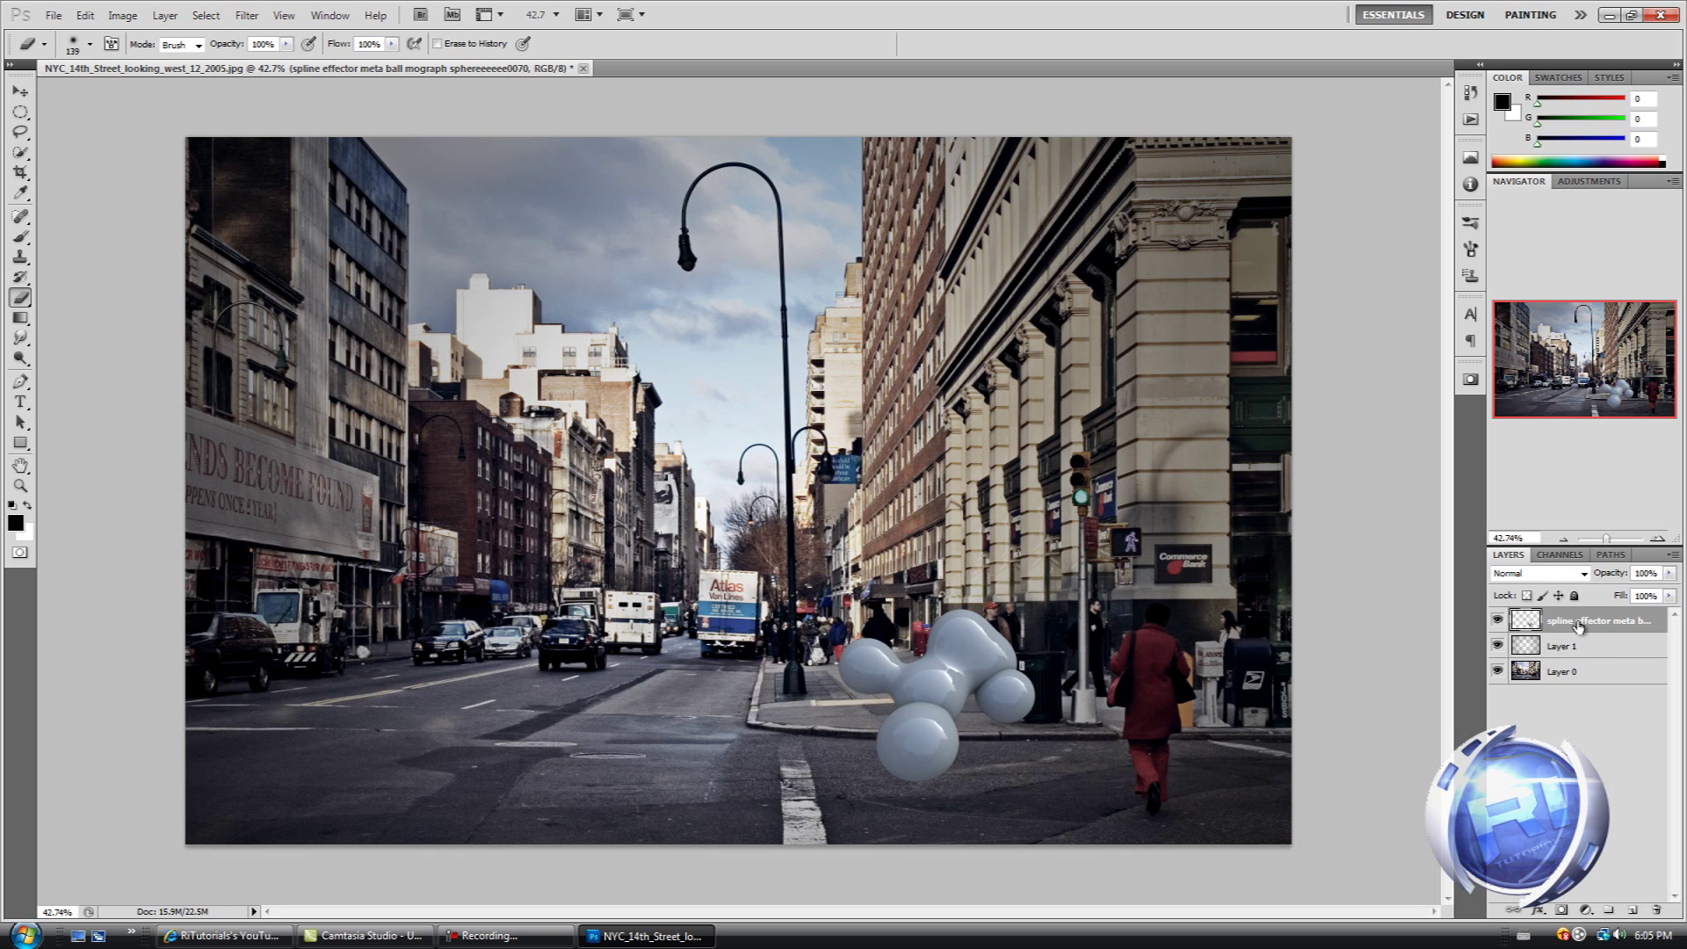
click(123, 15)
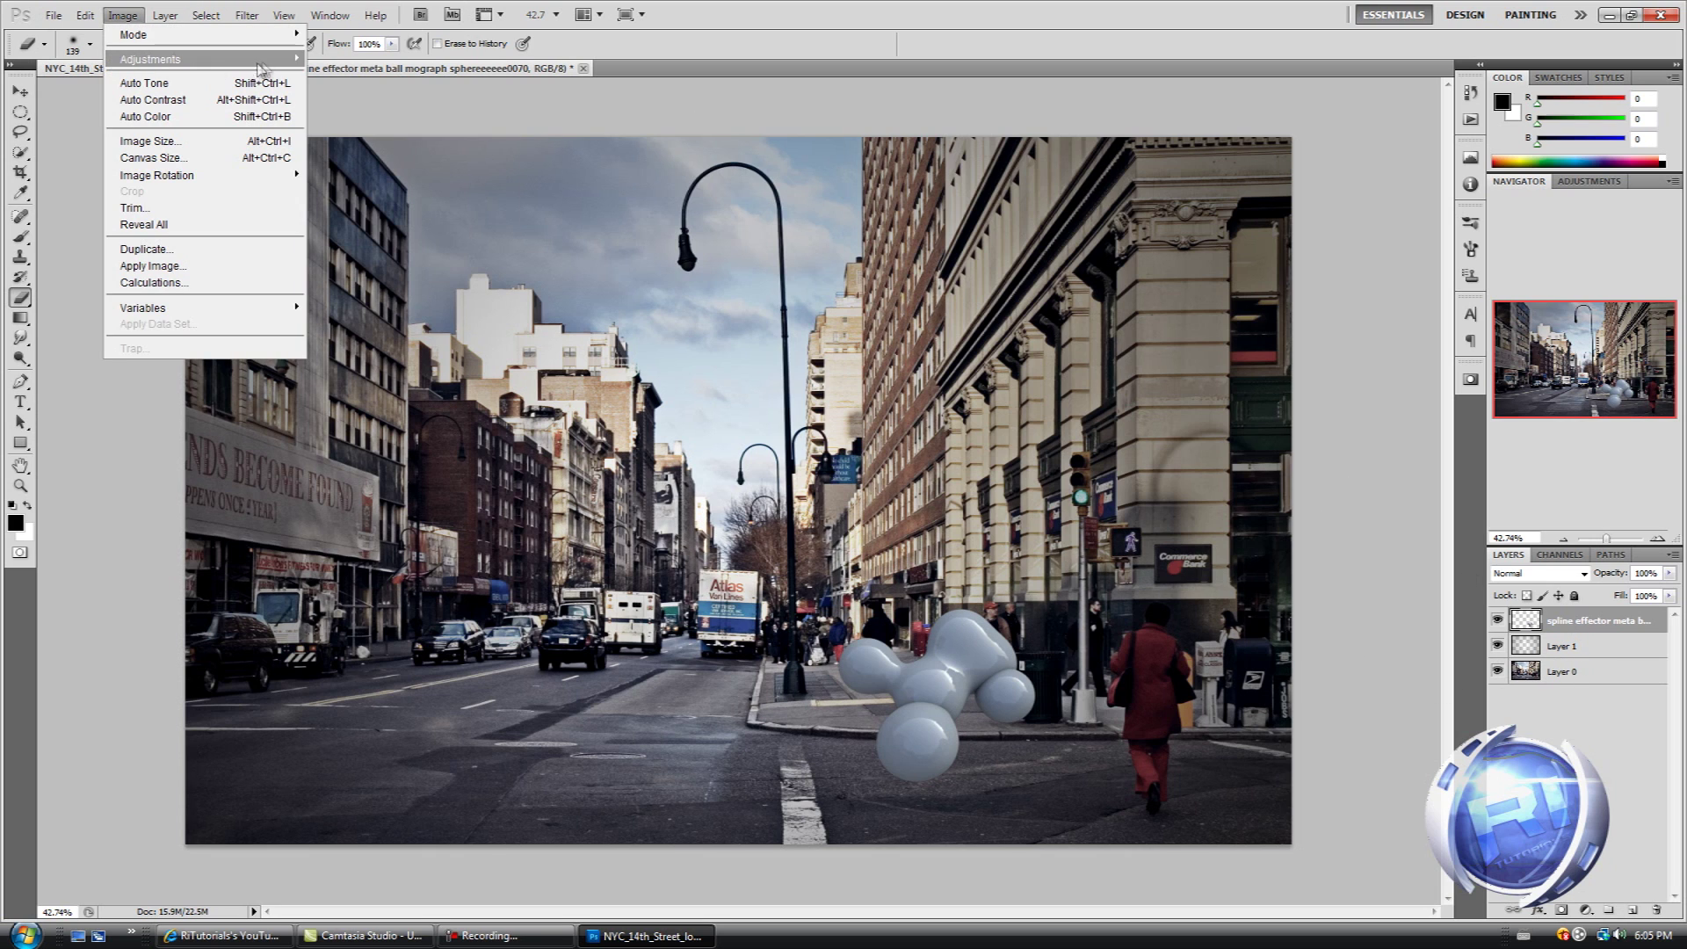
Apply Brightness/Contrast to the metaballs with Brightness 14 and slightly raised contrast.
mouse_move(255, 60)
click(342, 62)
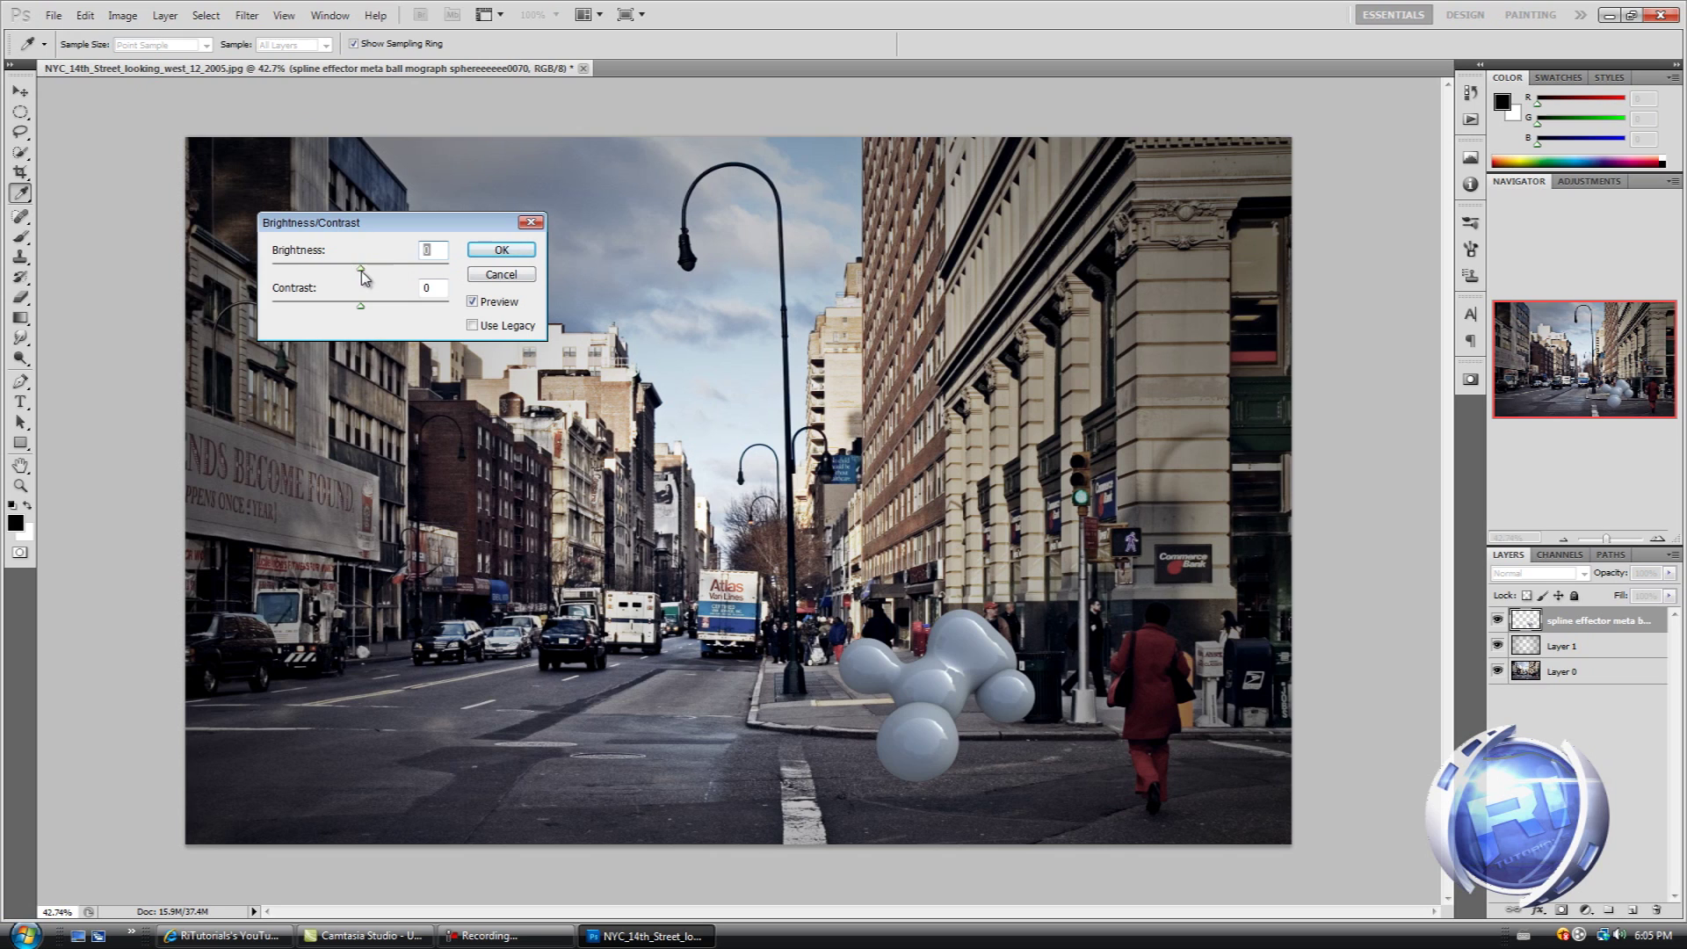
drag(360, 271, 375, 274)
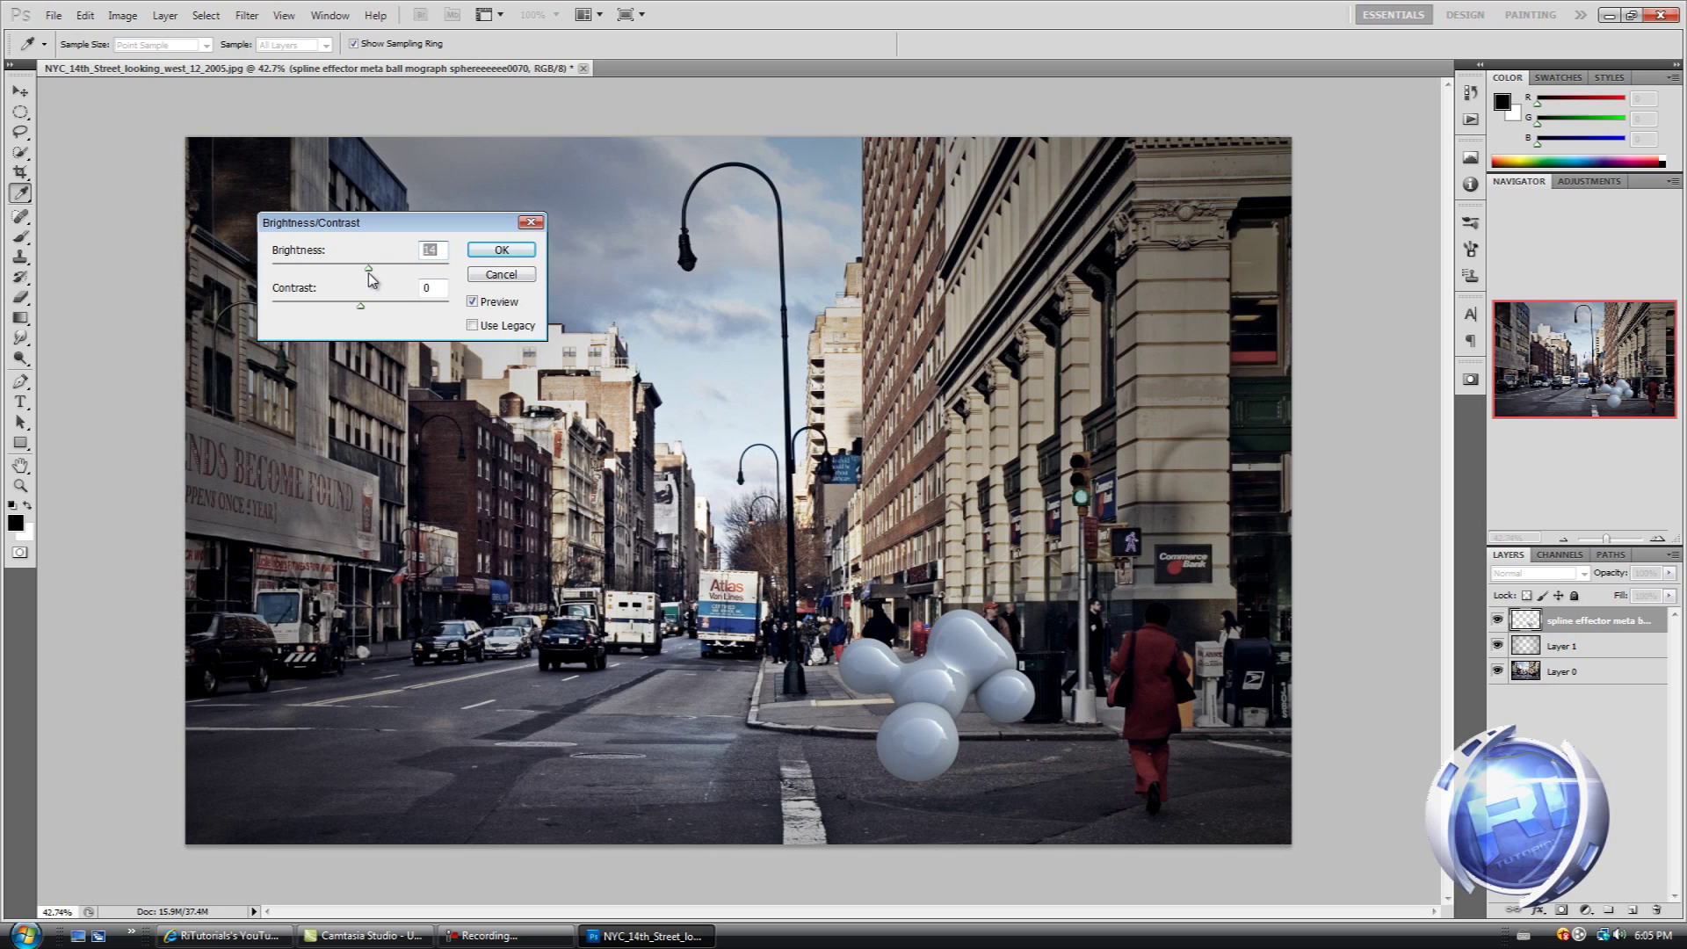
drag(360, 306, 420, 310)
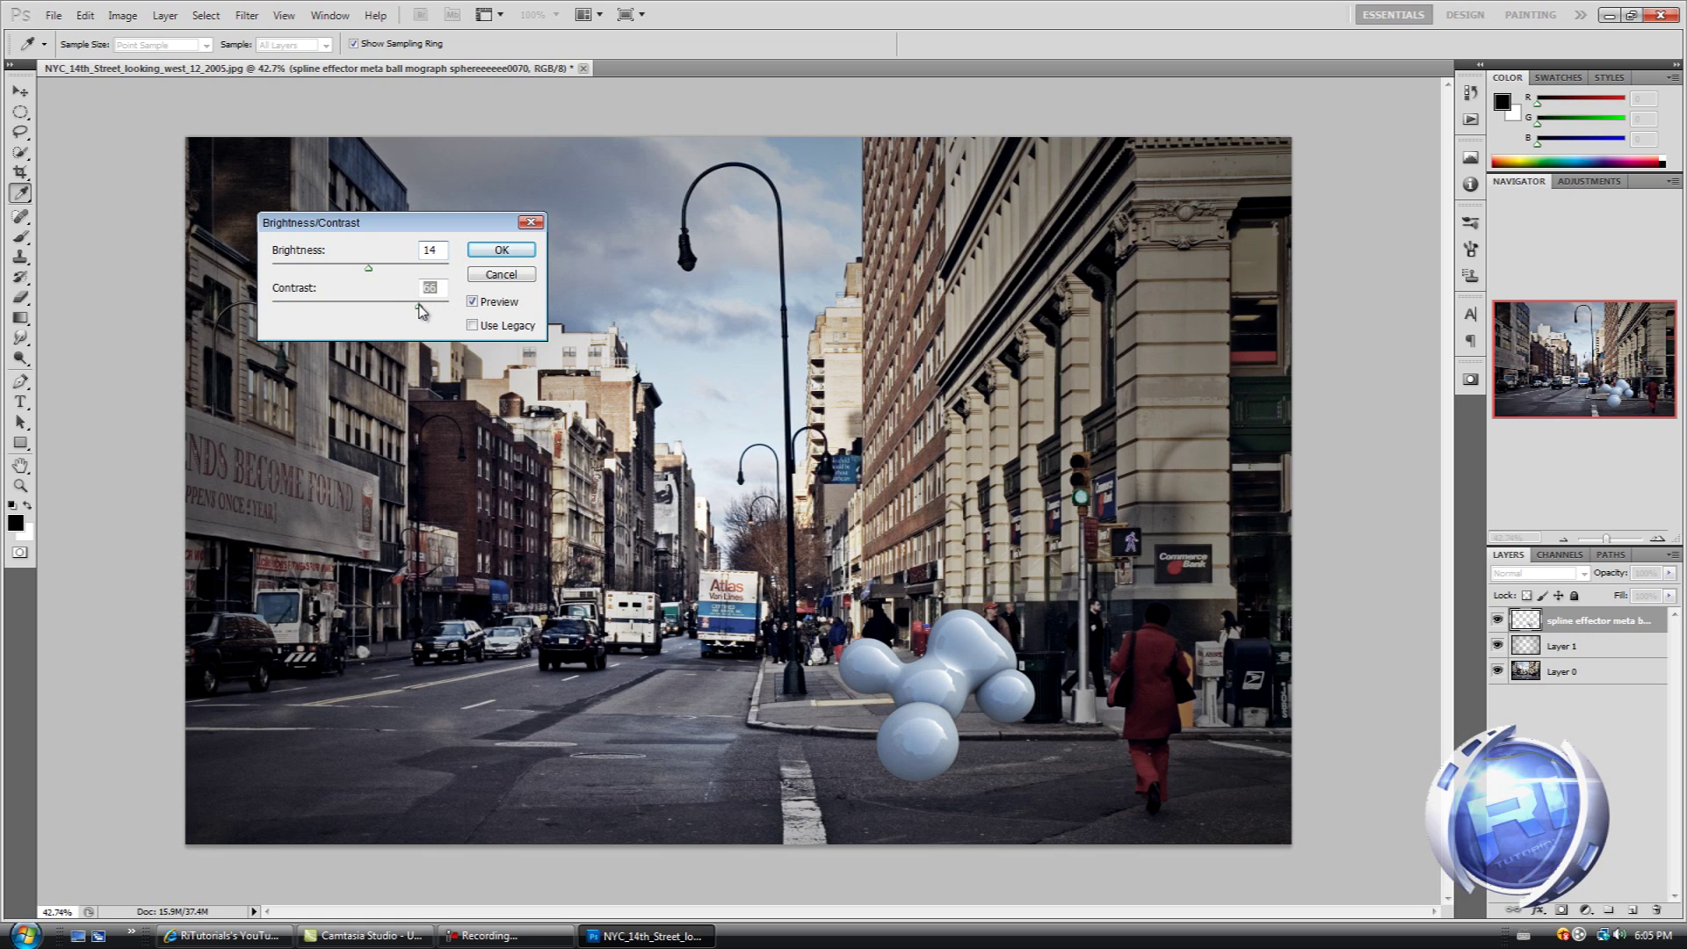
click(498, 250)
key(e)
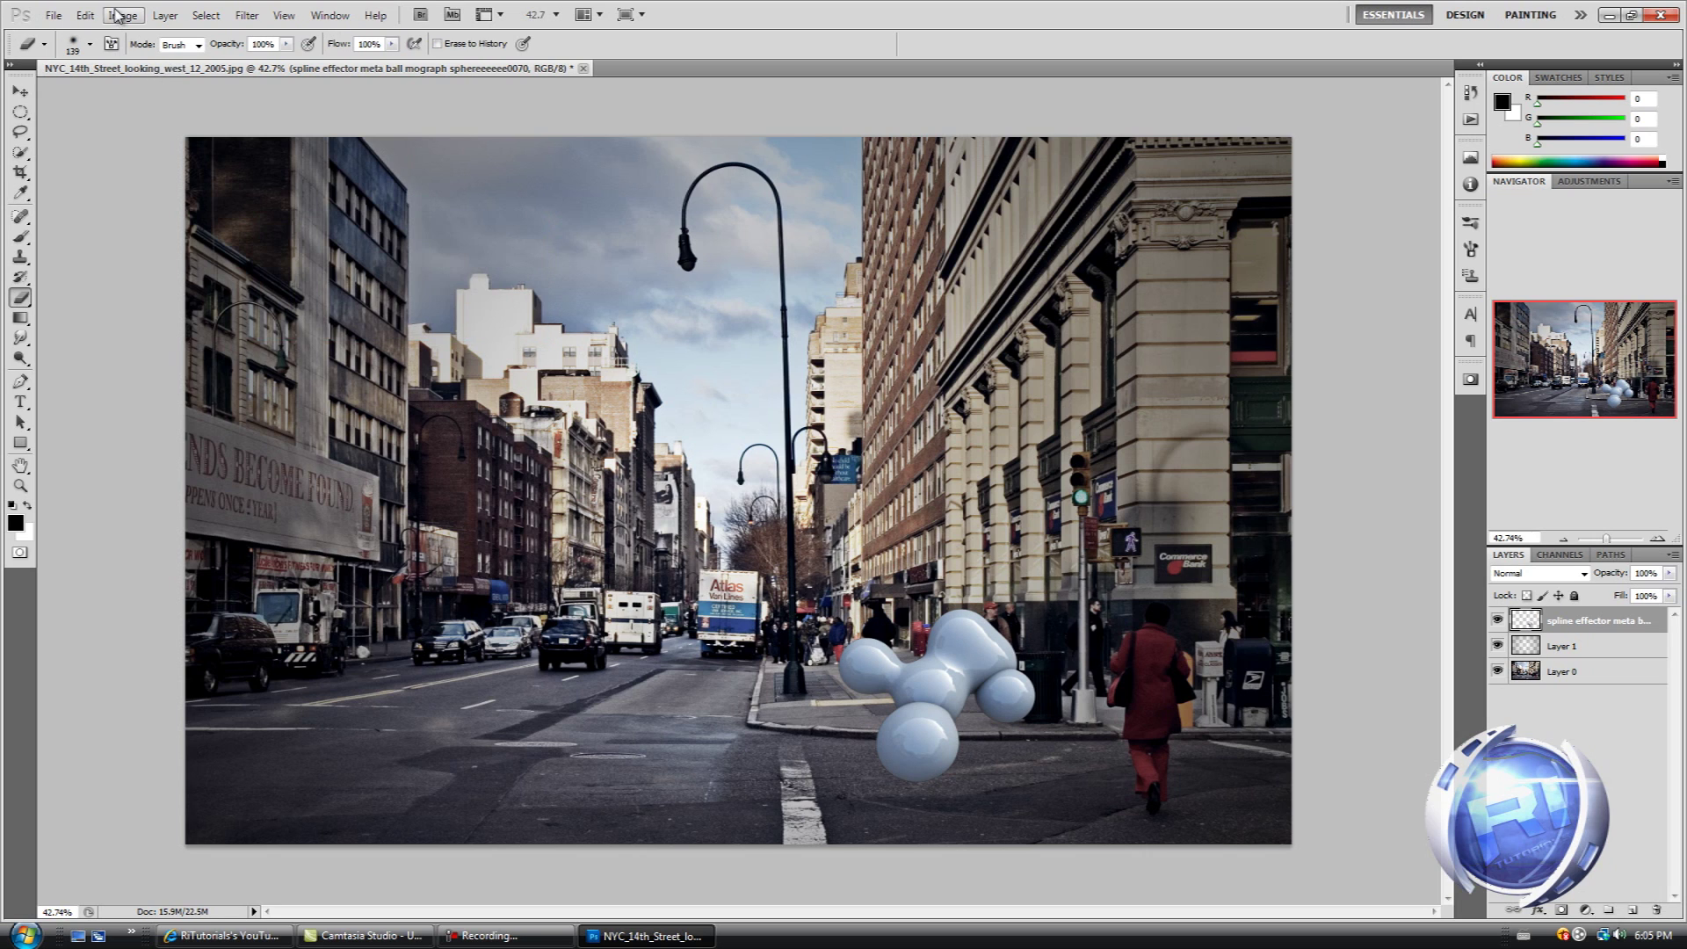
Deepen the metaballs' shadows with a Levels black input of 27.
click(123, 15)
mouse_move(150, 54)
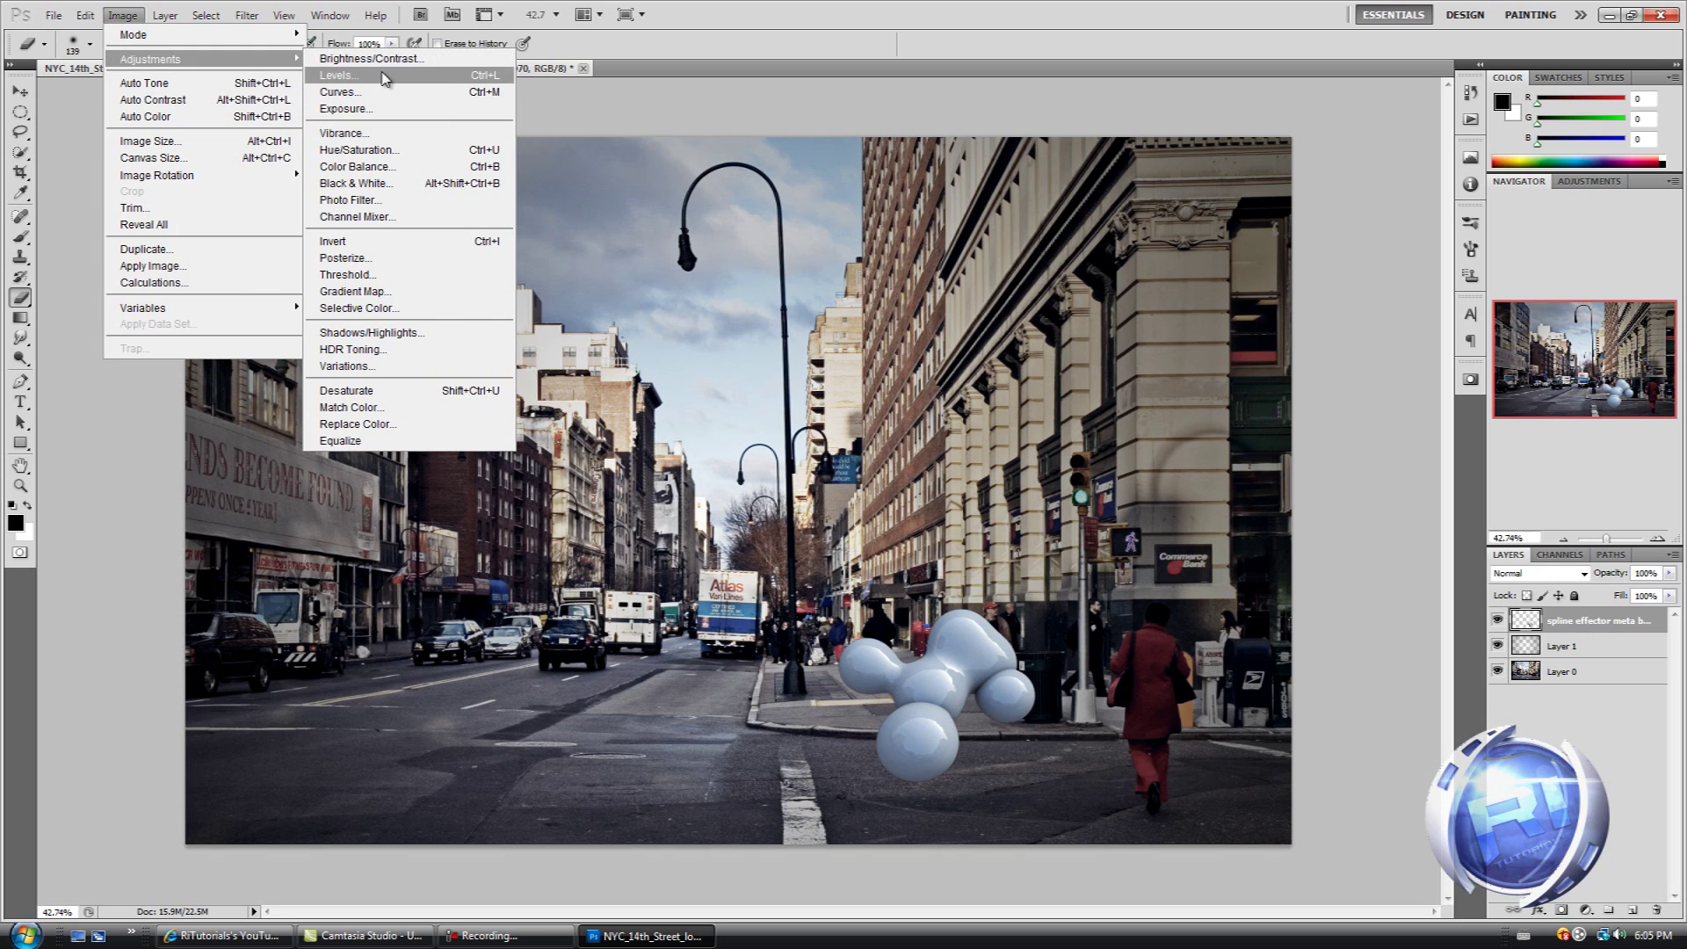
click(343, 76)
drag(151, 328, 175, 327)
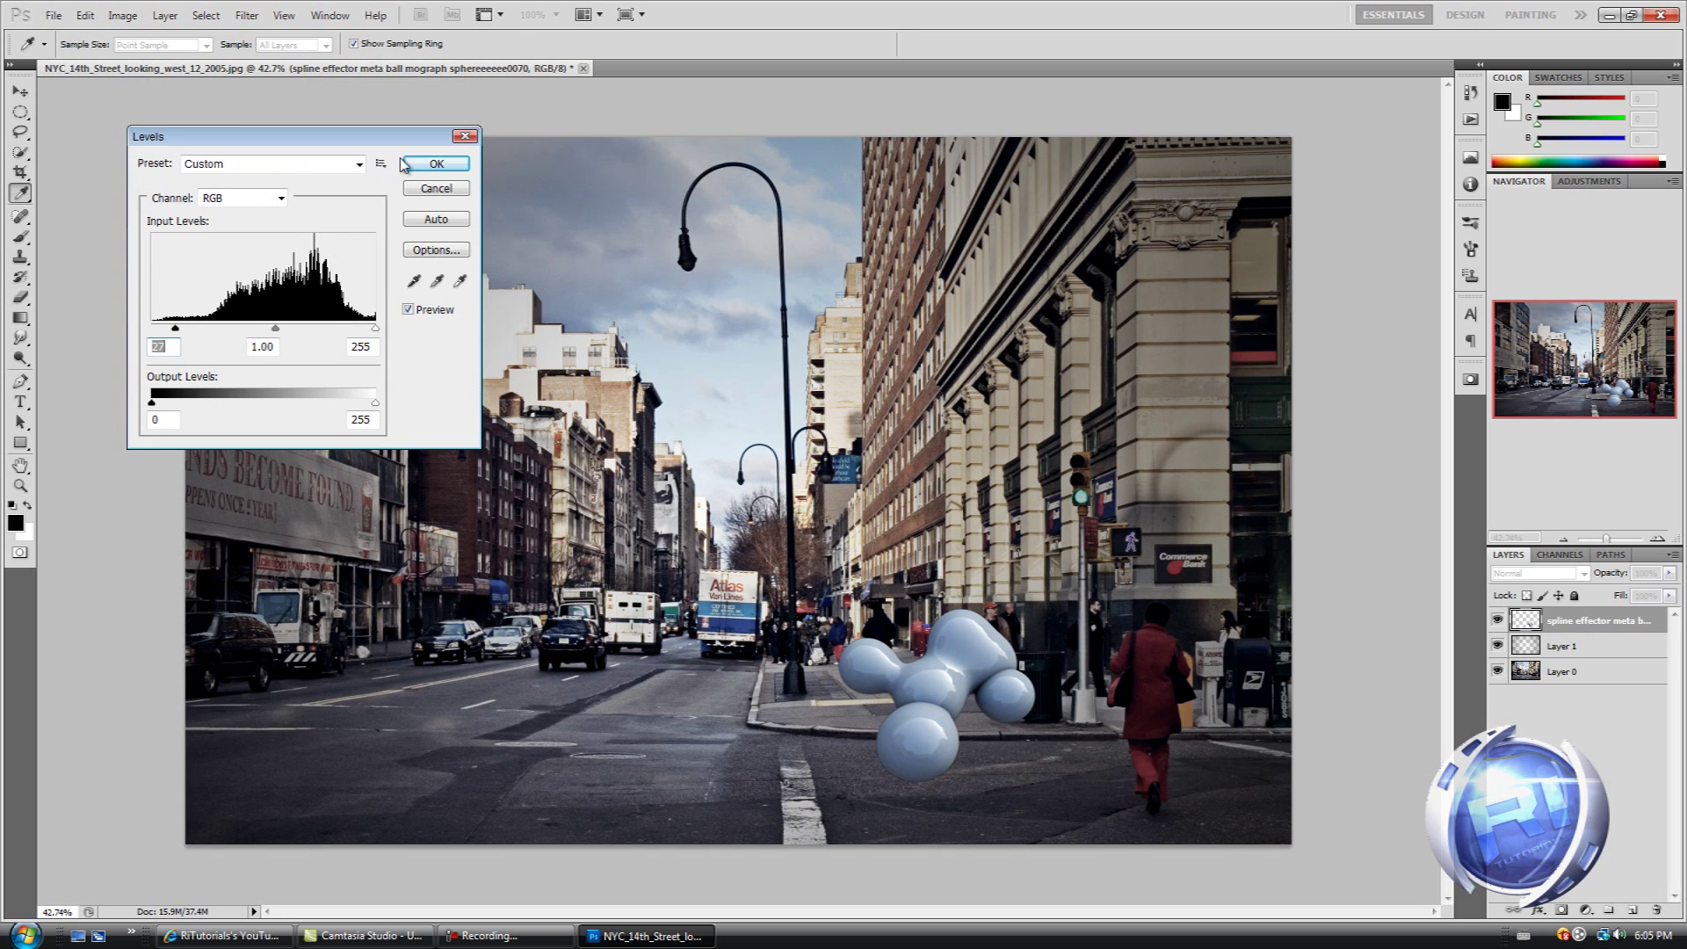
click(436, 164)
Desaturate the metaball layer with Vibrance set to -100.
click(123, 15)
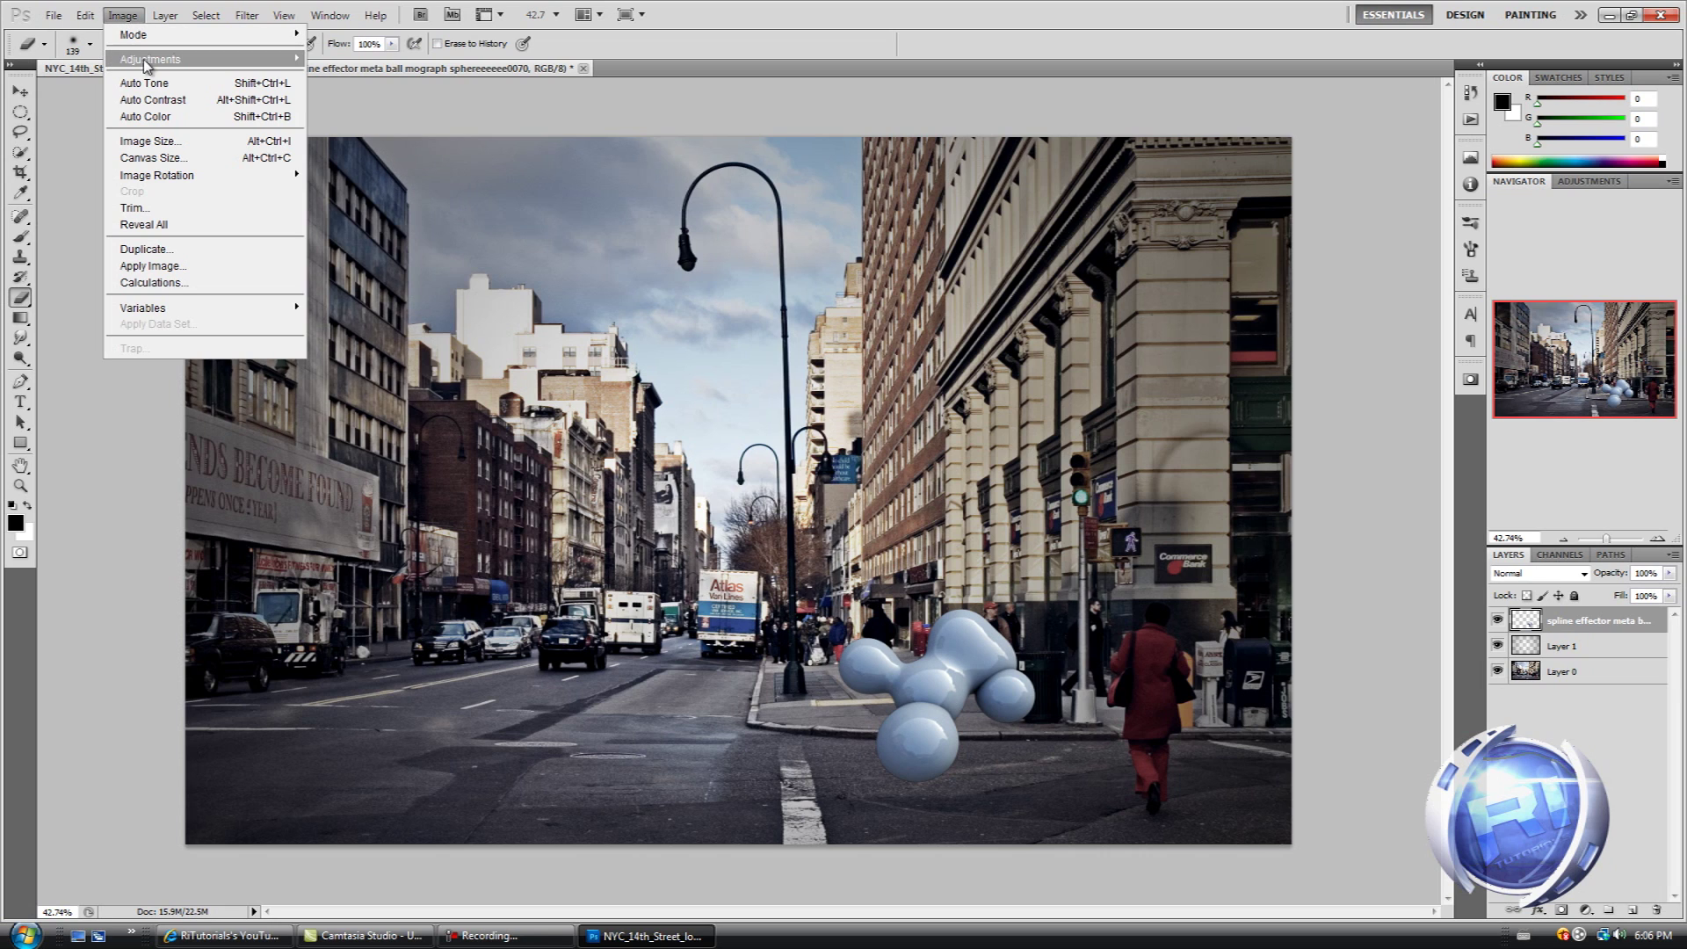
mouse_move(150, 59)
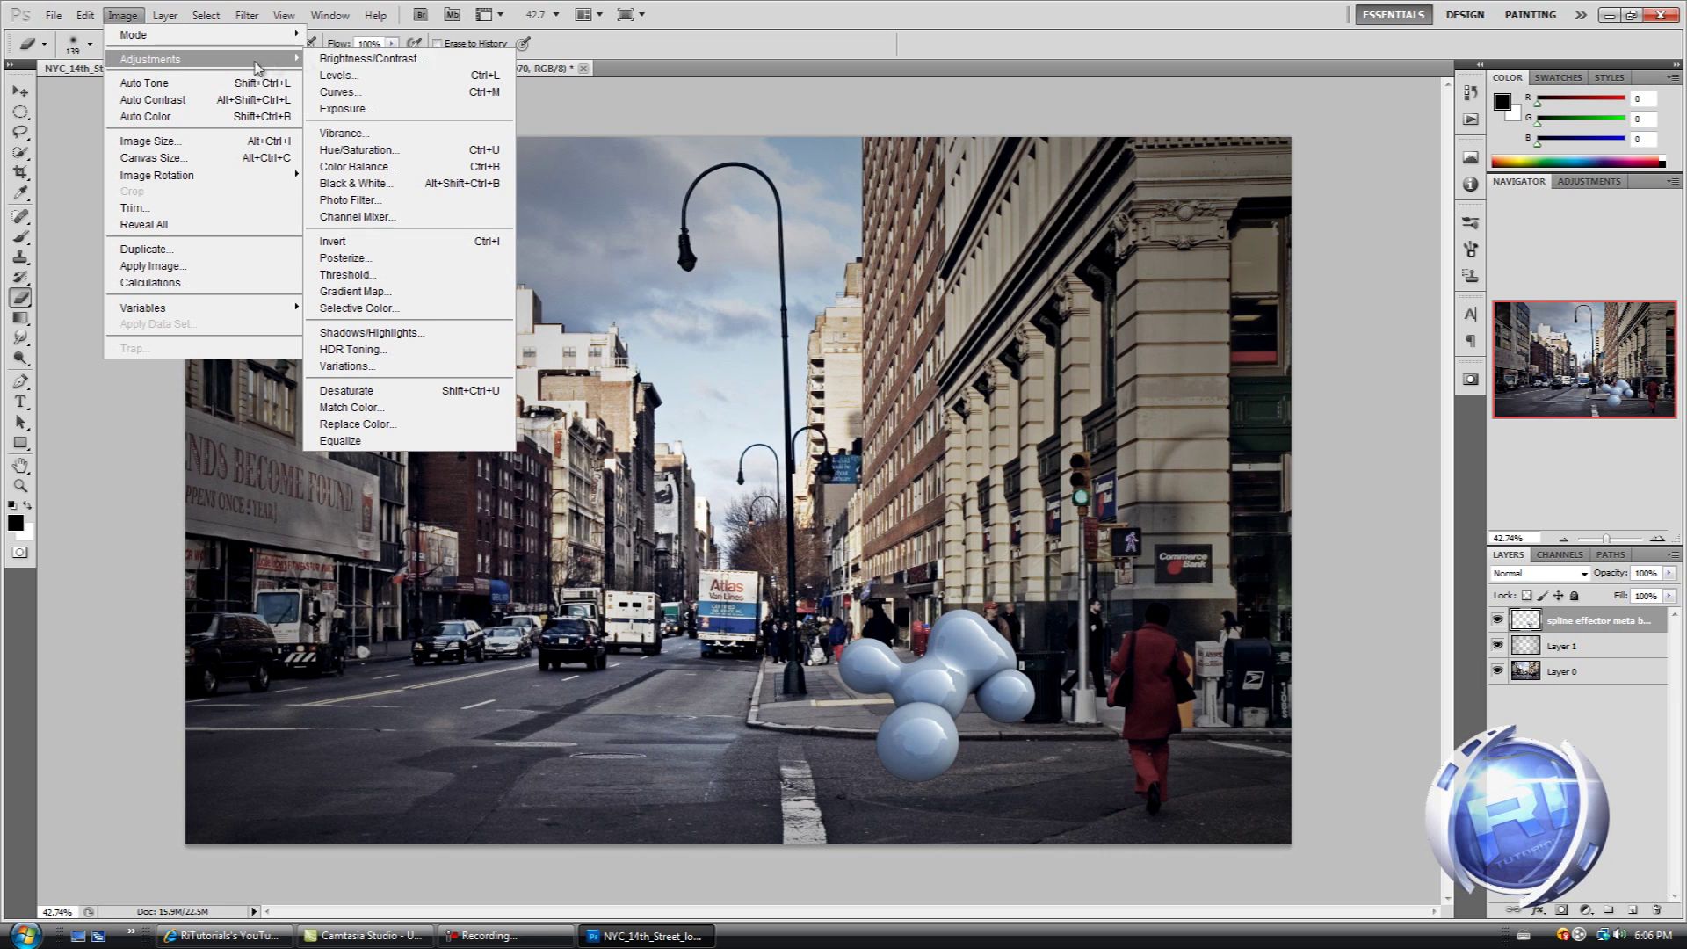
click(417, 133)
mouse_move(414, 214)
mouse_down()
mouse_move(482, 215)
mouse_move(220, 227)
mouse_move(386, 221)
mouse_move(347, 216)
mouse_move(583, 235)
mouse_move(389, 230)
mouse_move(502, 225)
mouse_move(426, 224)
mouse_up()
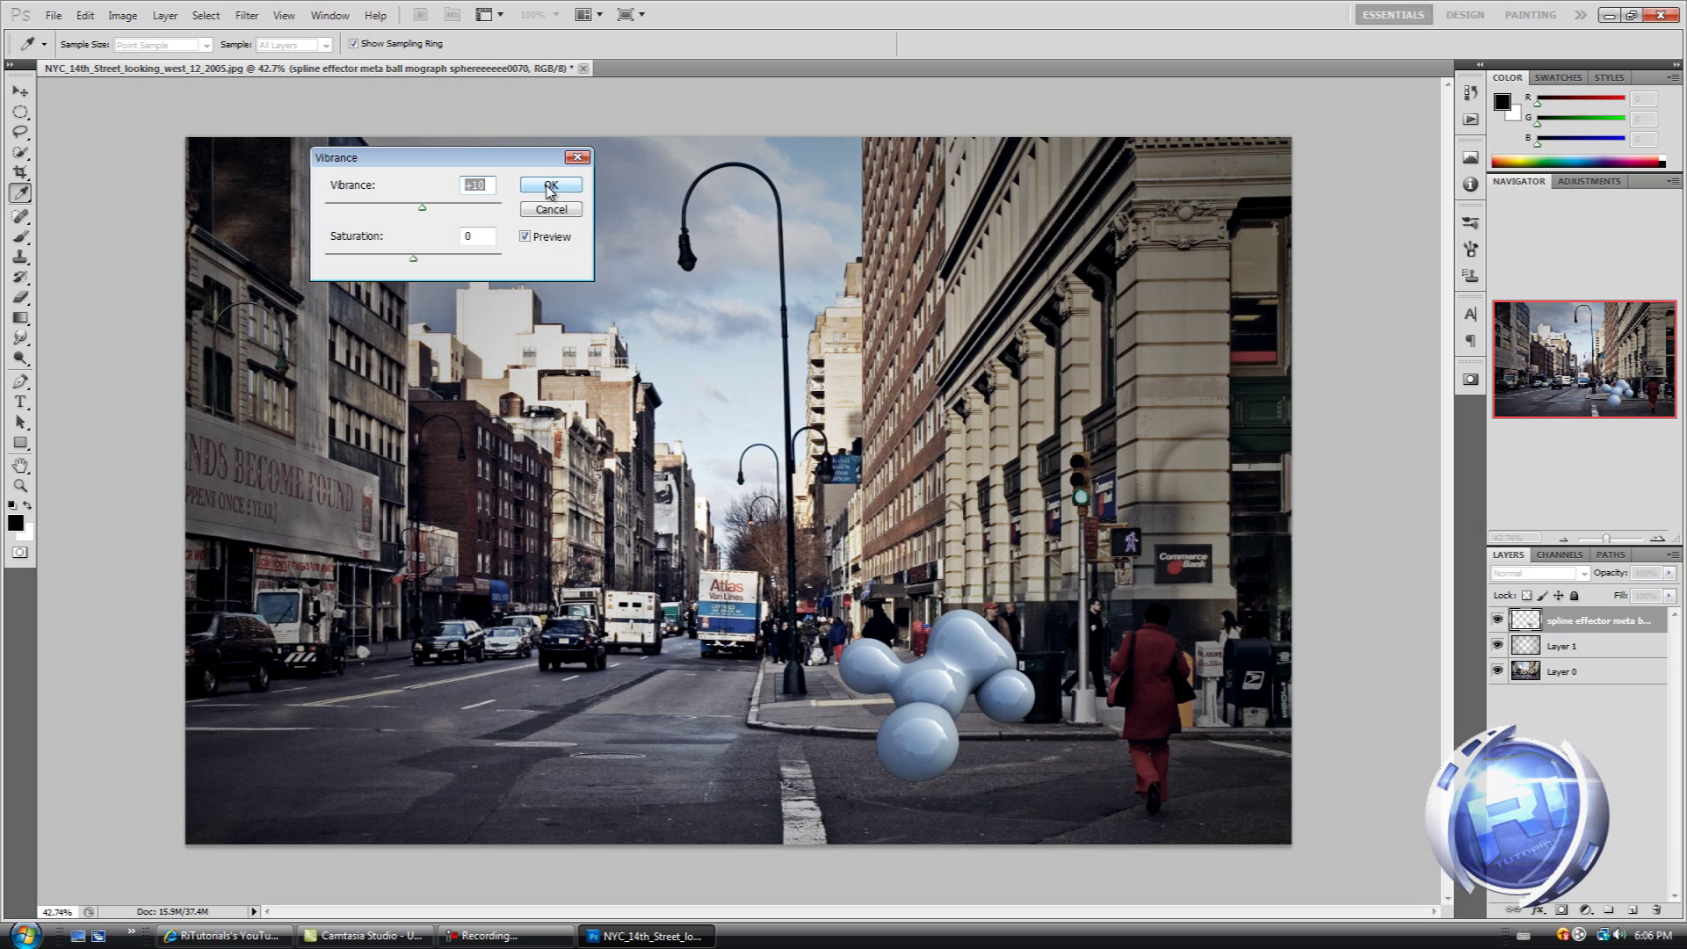
click(548, 185)
key(e)
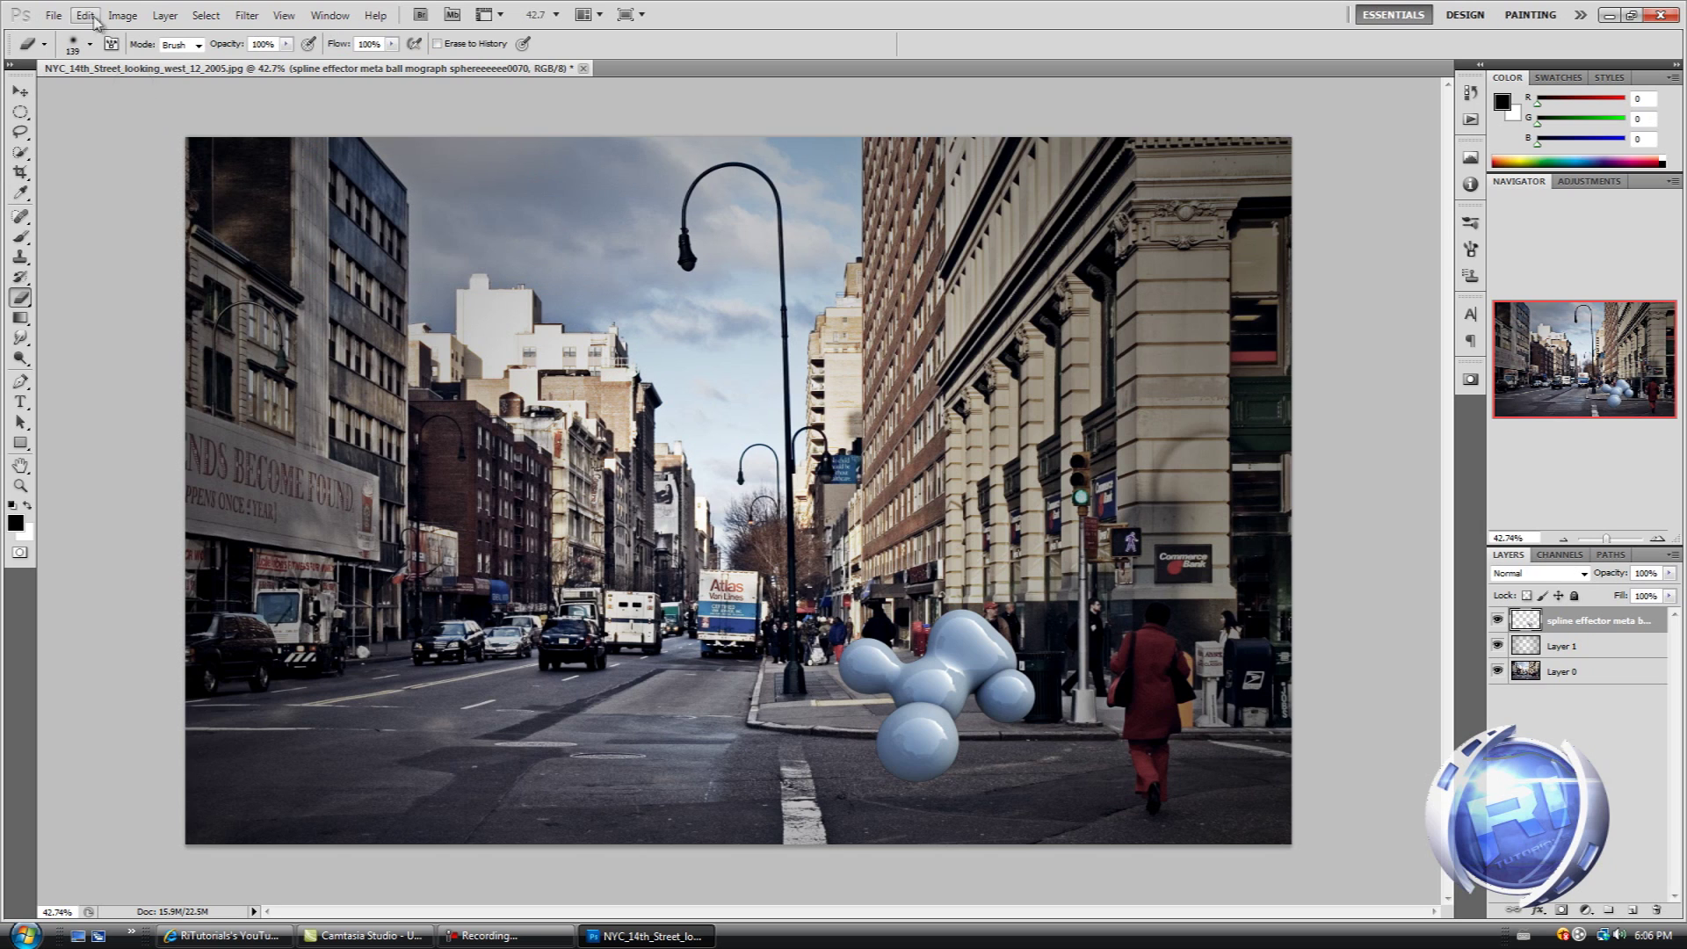
Apply Color Balance with midtones +23 toward red and shadows nudged slightly toward blue.
click(122, 14)
mouse_move(145, 58)
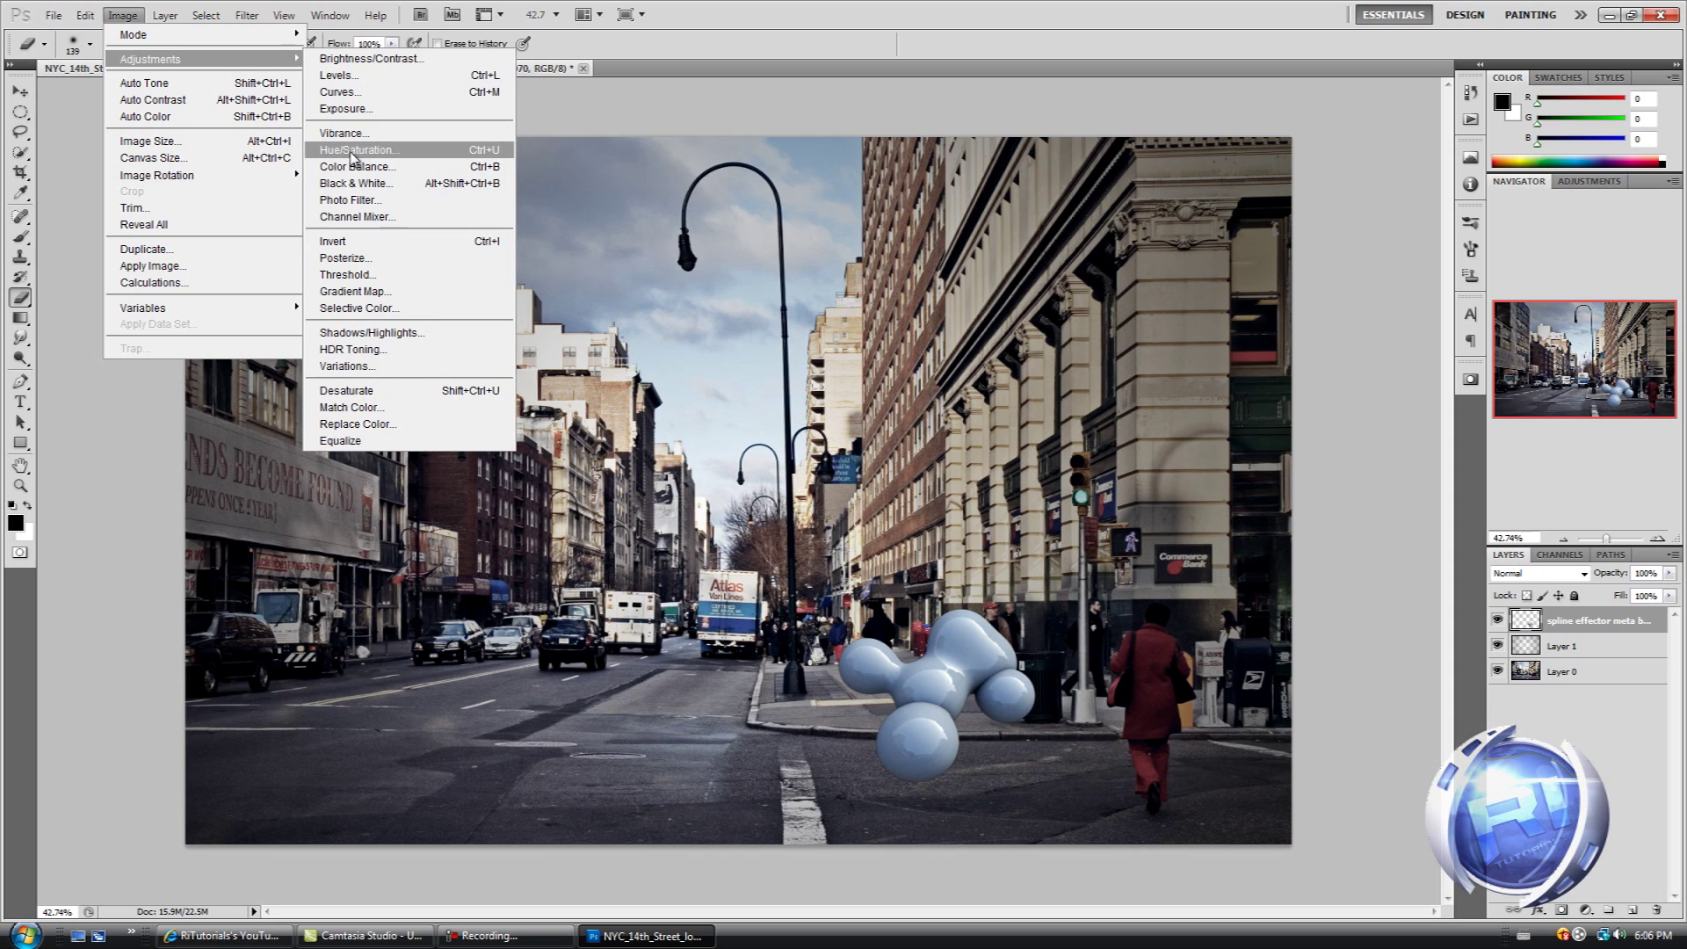
click(356, 166)
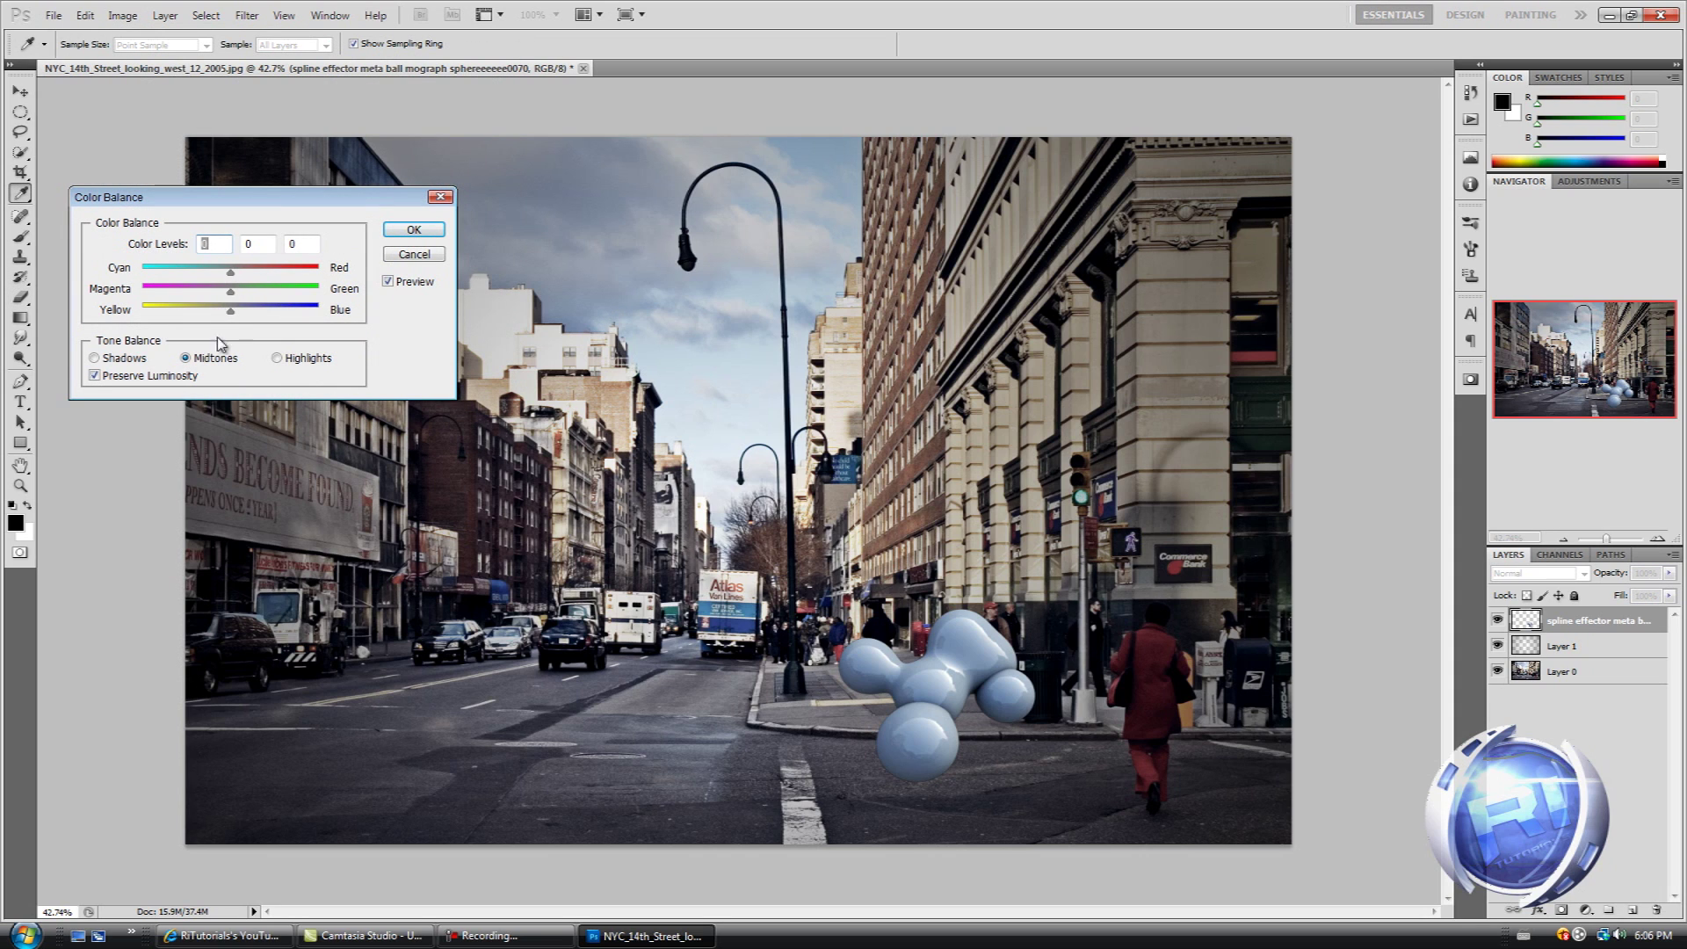
drag(232, 275, 255, 276)
click(114, 359)
drag(231, 312, 234, 315)
click(185, 357)
drag(256, 276, 251, 276)
click(413, 231)
key(e)
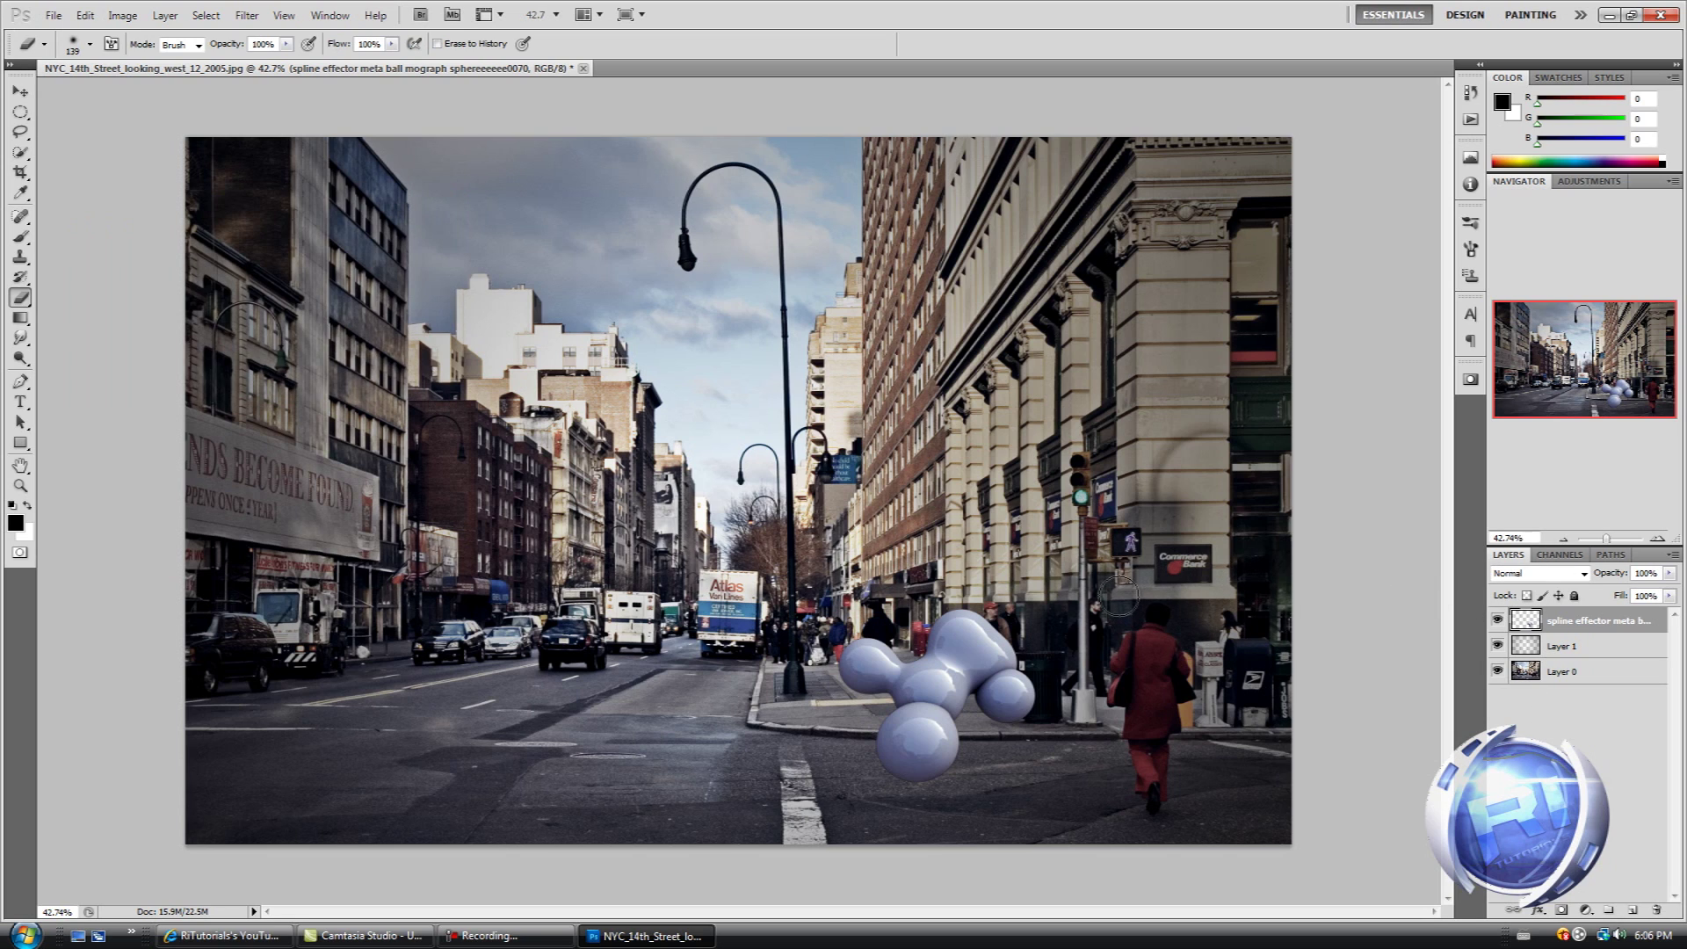
Move Layer 1 above the metaball layer and select the Dodge tool.
drag(1581, 642, 1572, 615)
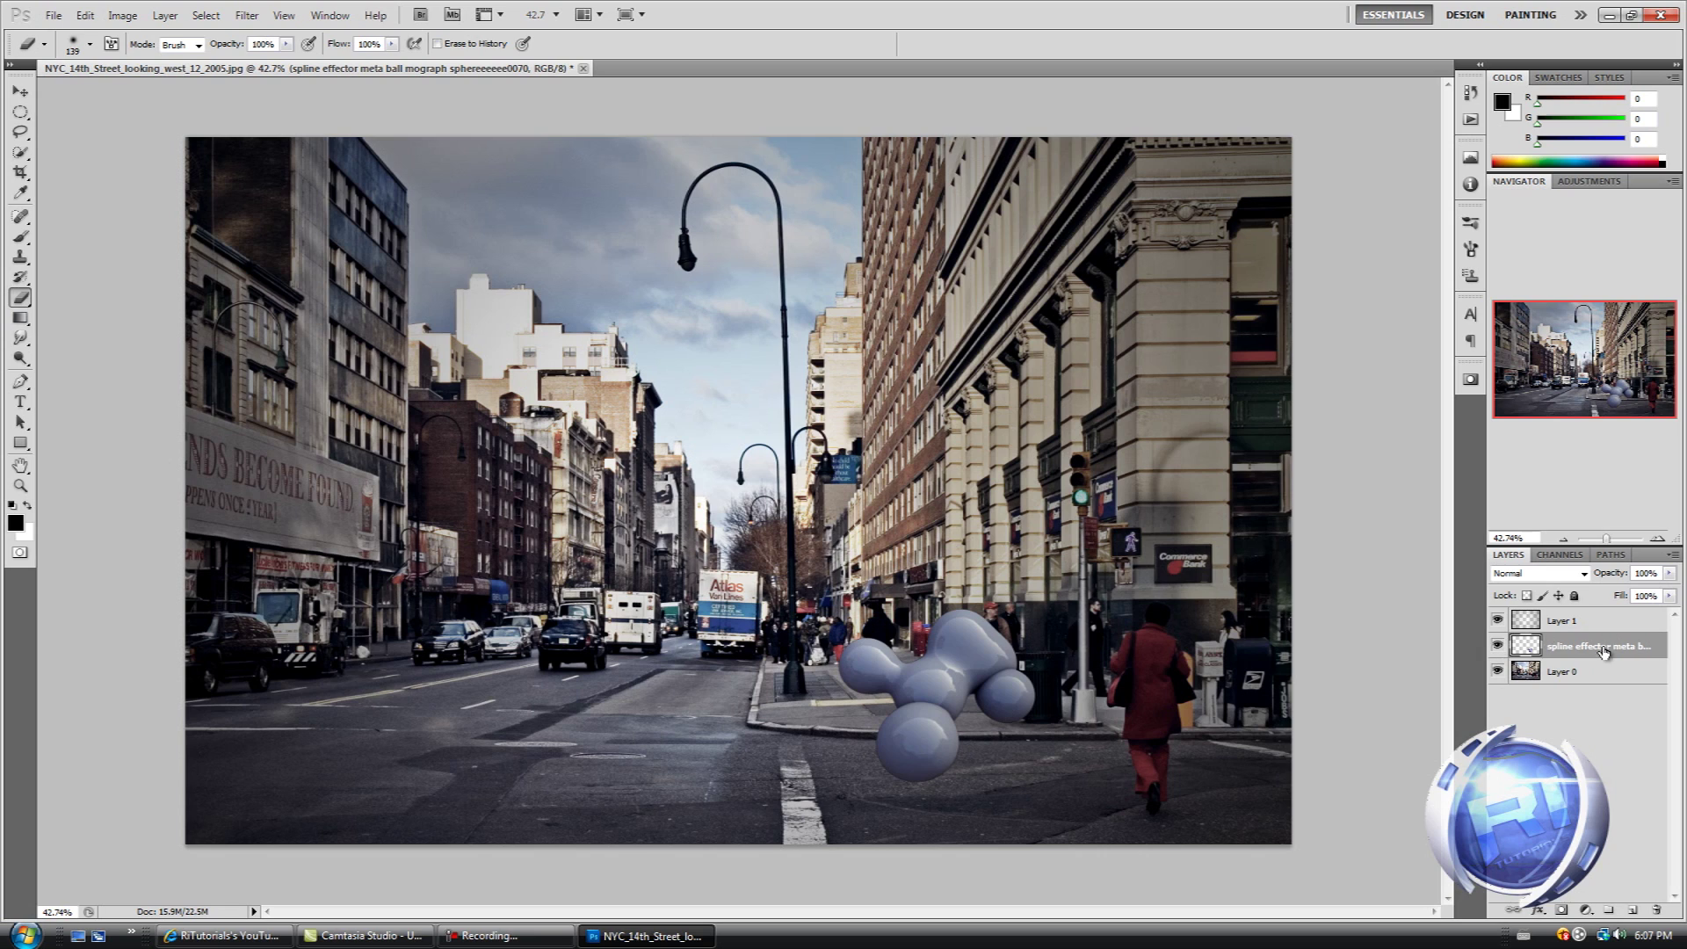
click(23, 358)
click(88, 356)
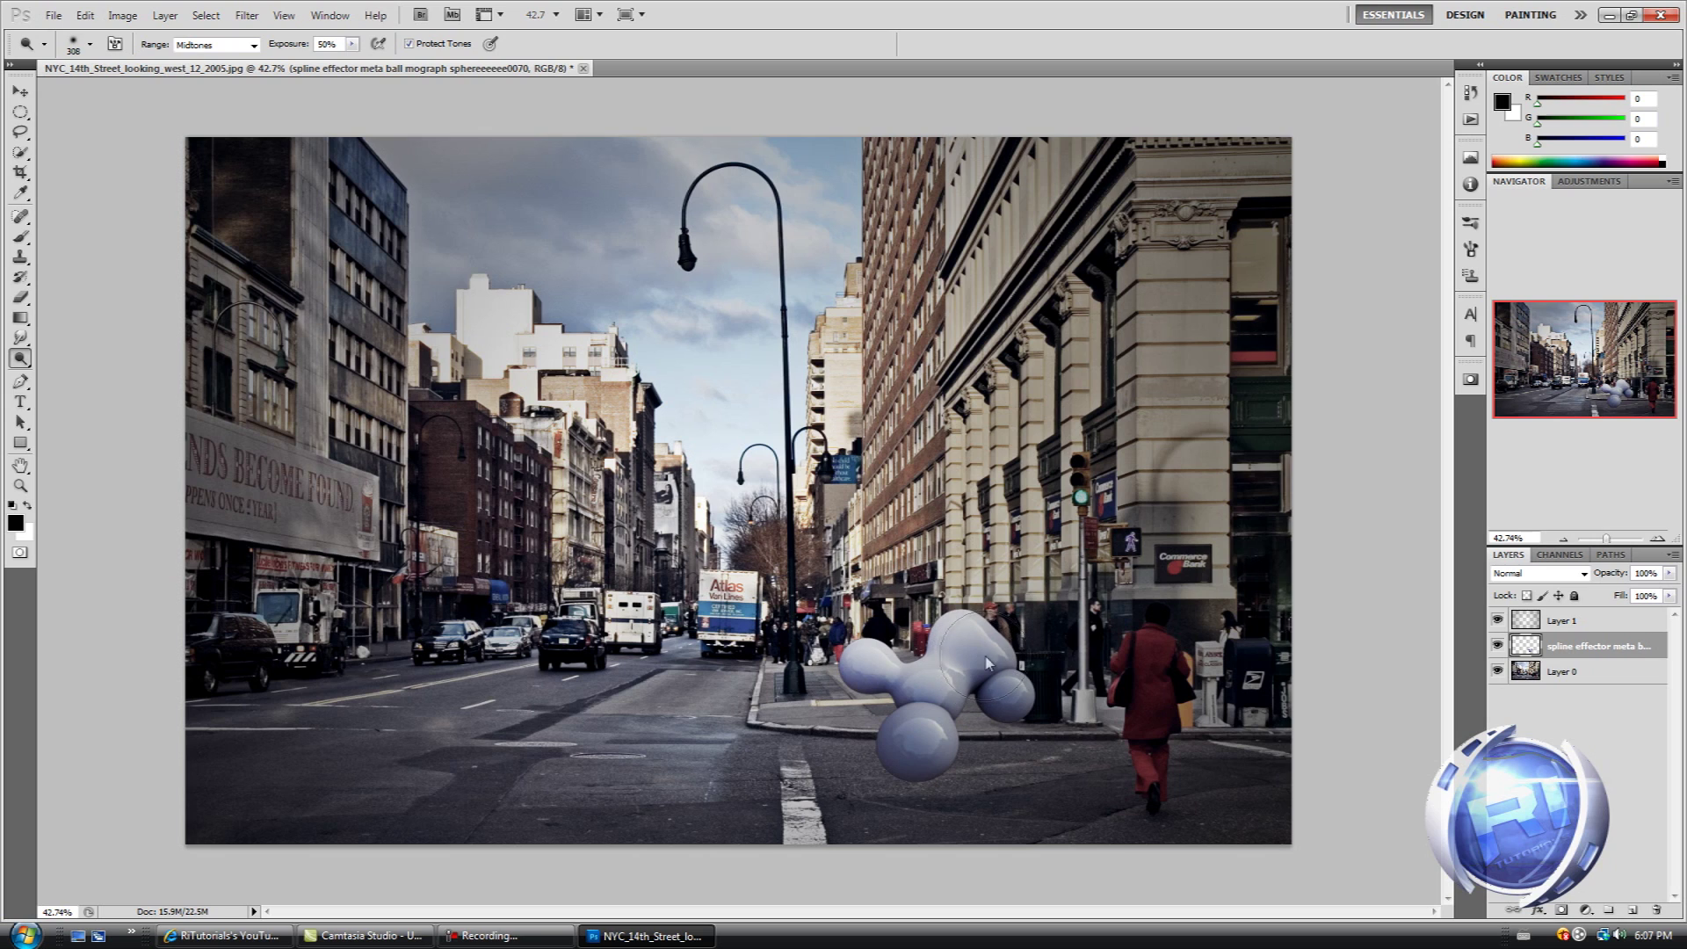
Burn a faint shadow onto the road under the lower sphere, then minimise Photoshop.
right_click(20, 357)
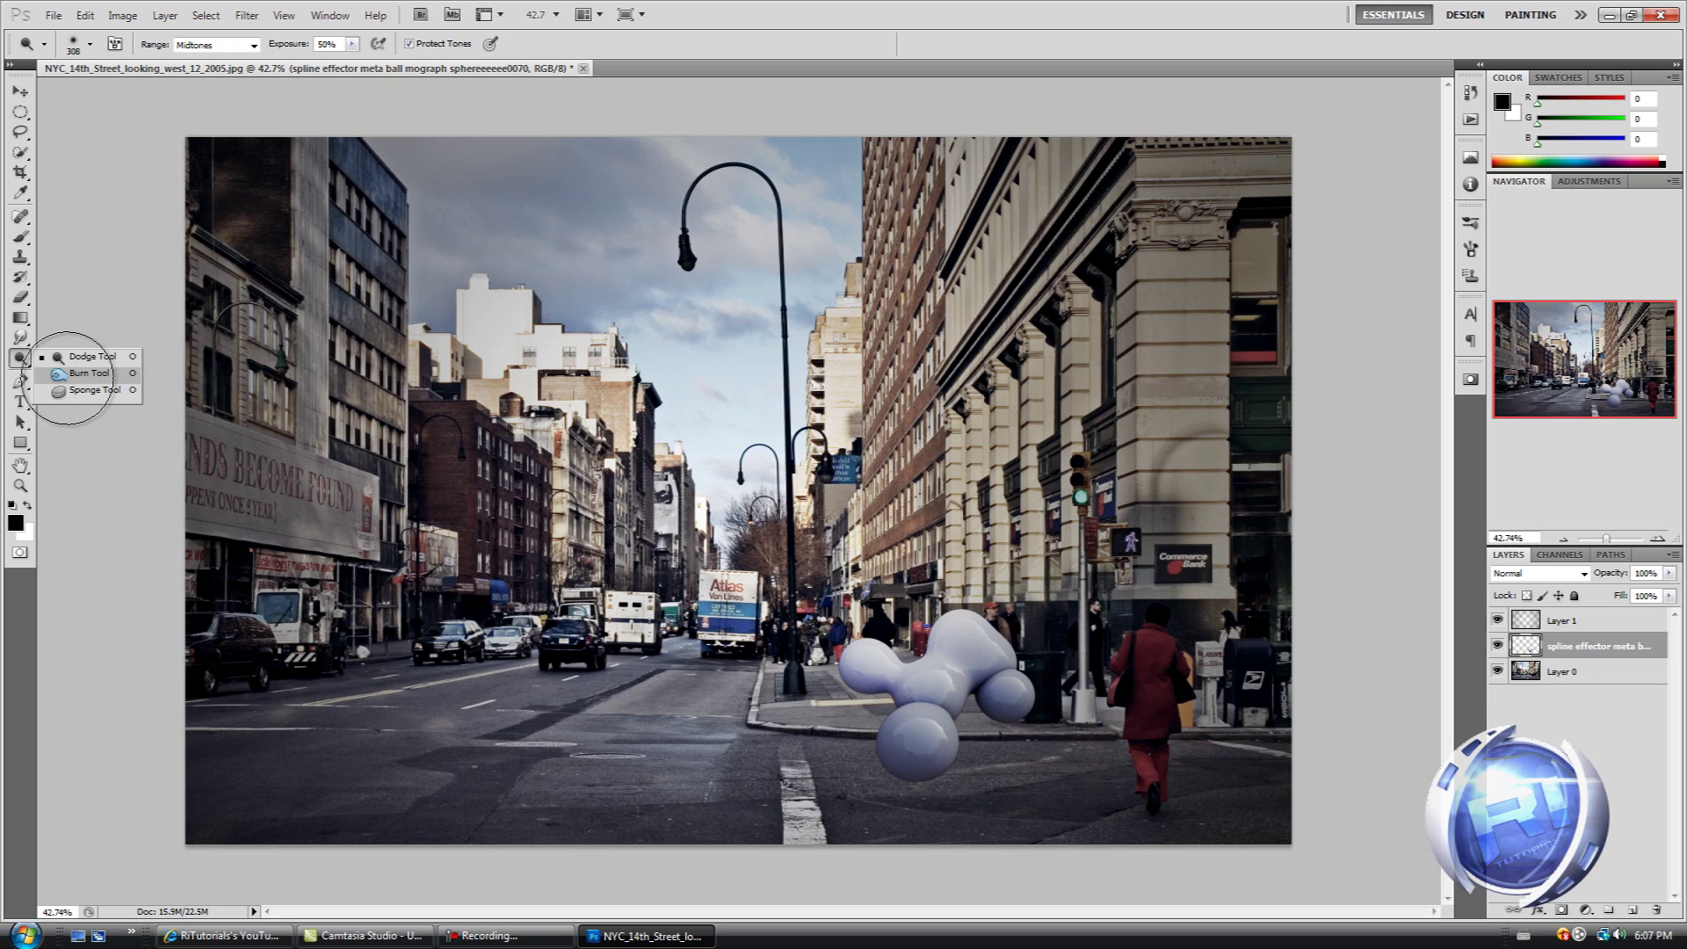
click(87, 373)
mouse_move(907, 780)
mouse_down()
mouse_move(953, 805)
mouse_move(905, 807)
mouse_move(962, 817)
mouse_up()
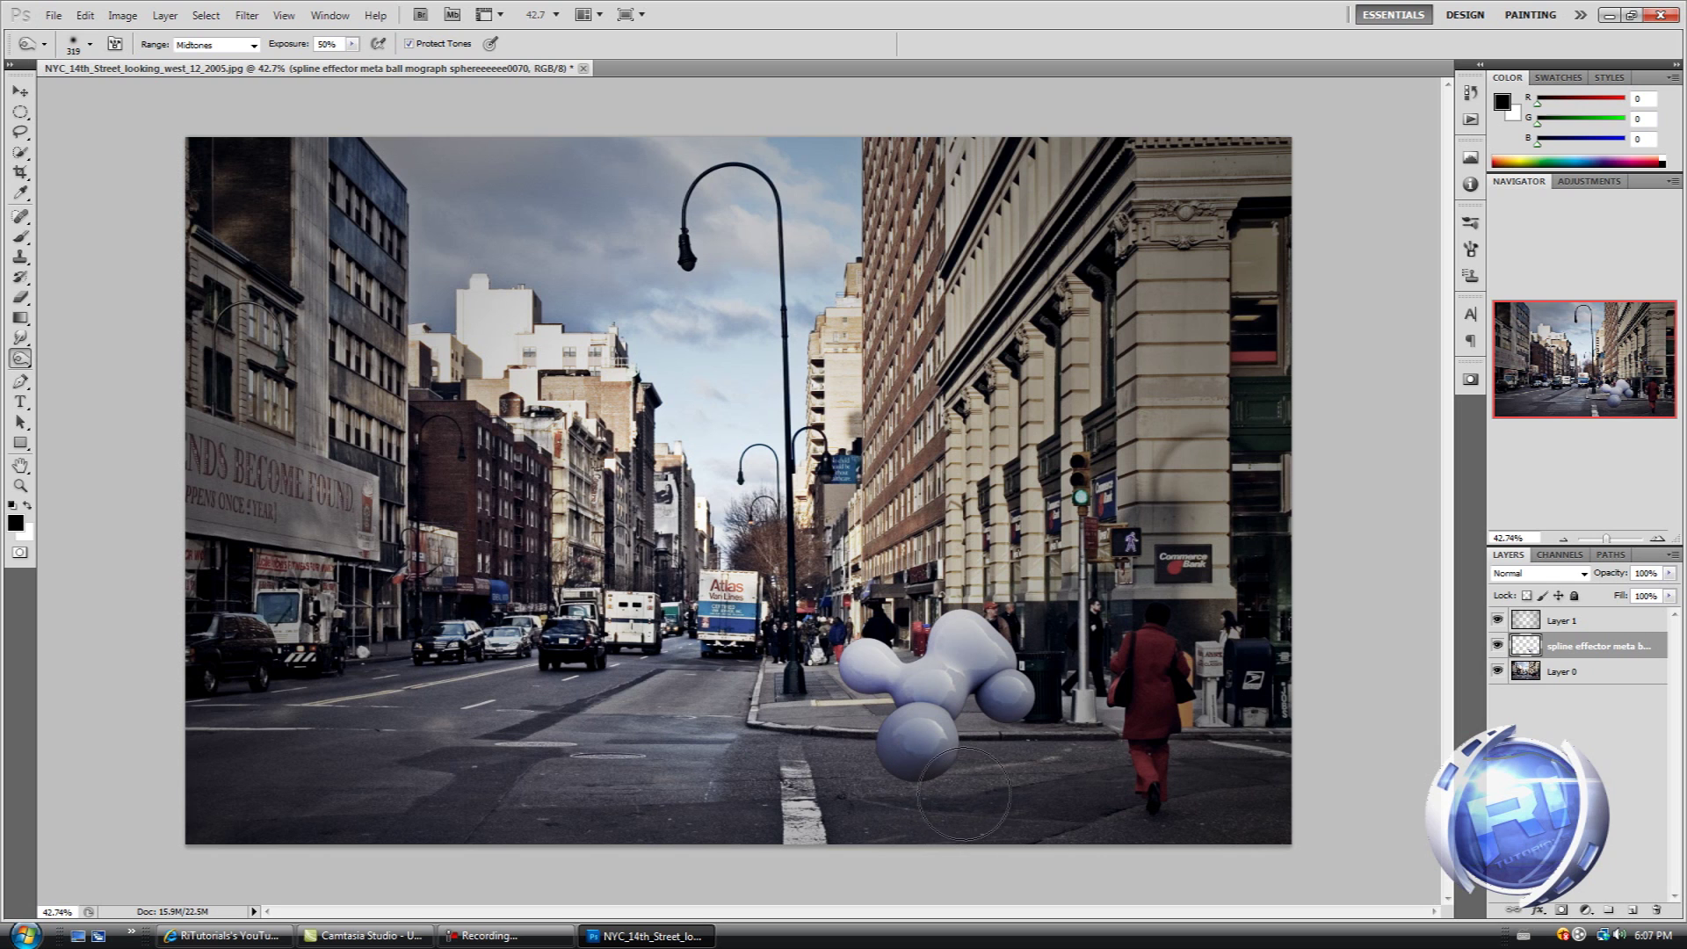
key(super+d)
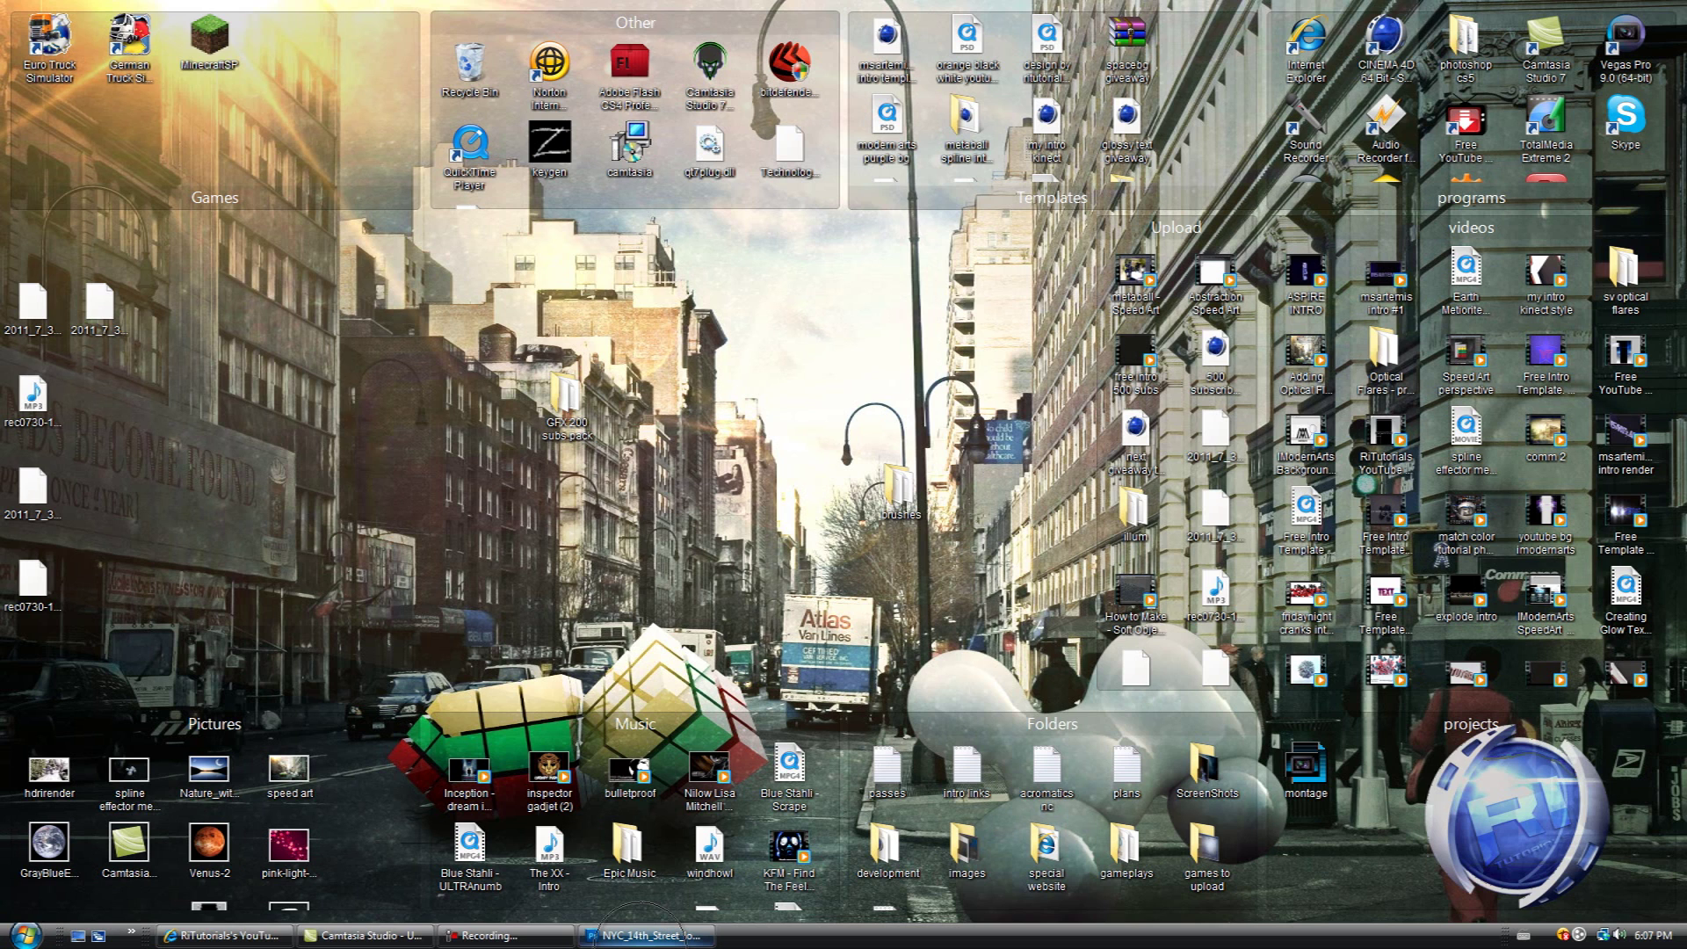
Restore the NYC_14th_Street Photoshop window from the taskbar.
click(645, 935)
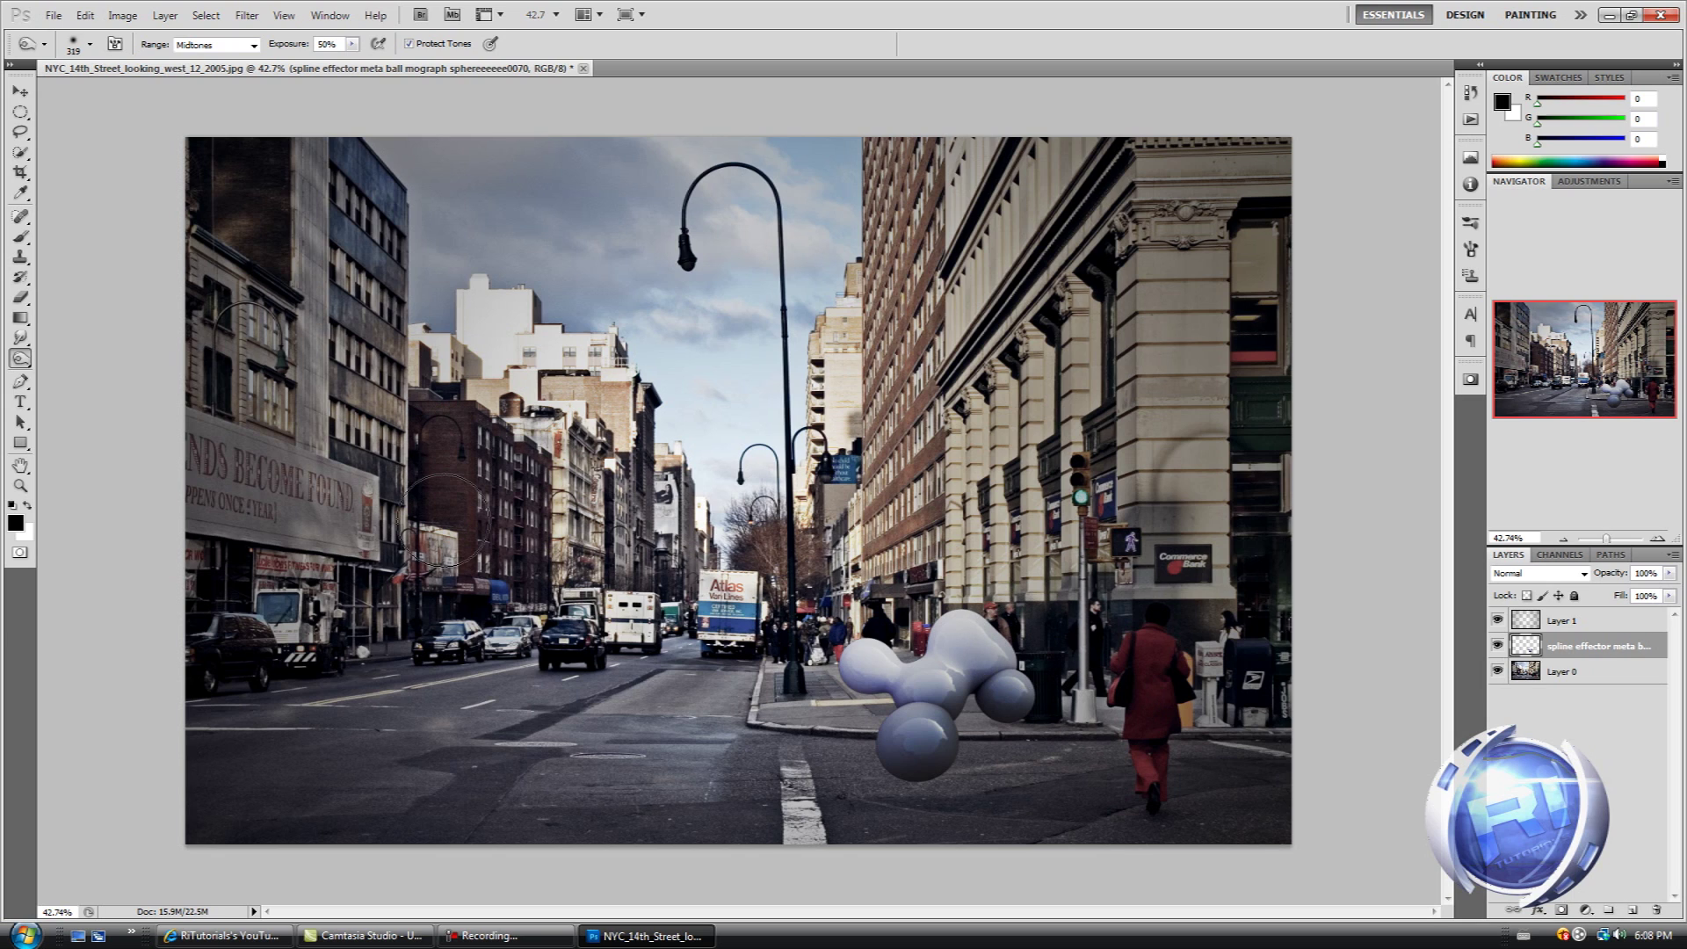
Switch to a soft 172 px, 0% hardness black brush and add empty Layer 2.
key(bracketleft)
key(bracketleft)
key(bracketleft)
key(b)
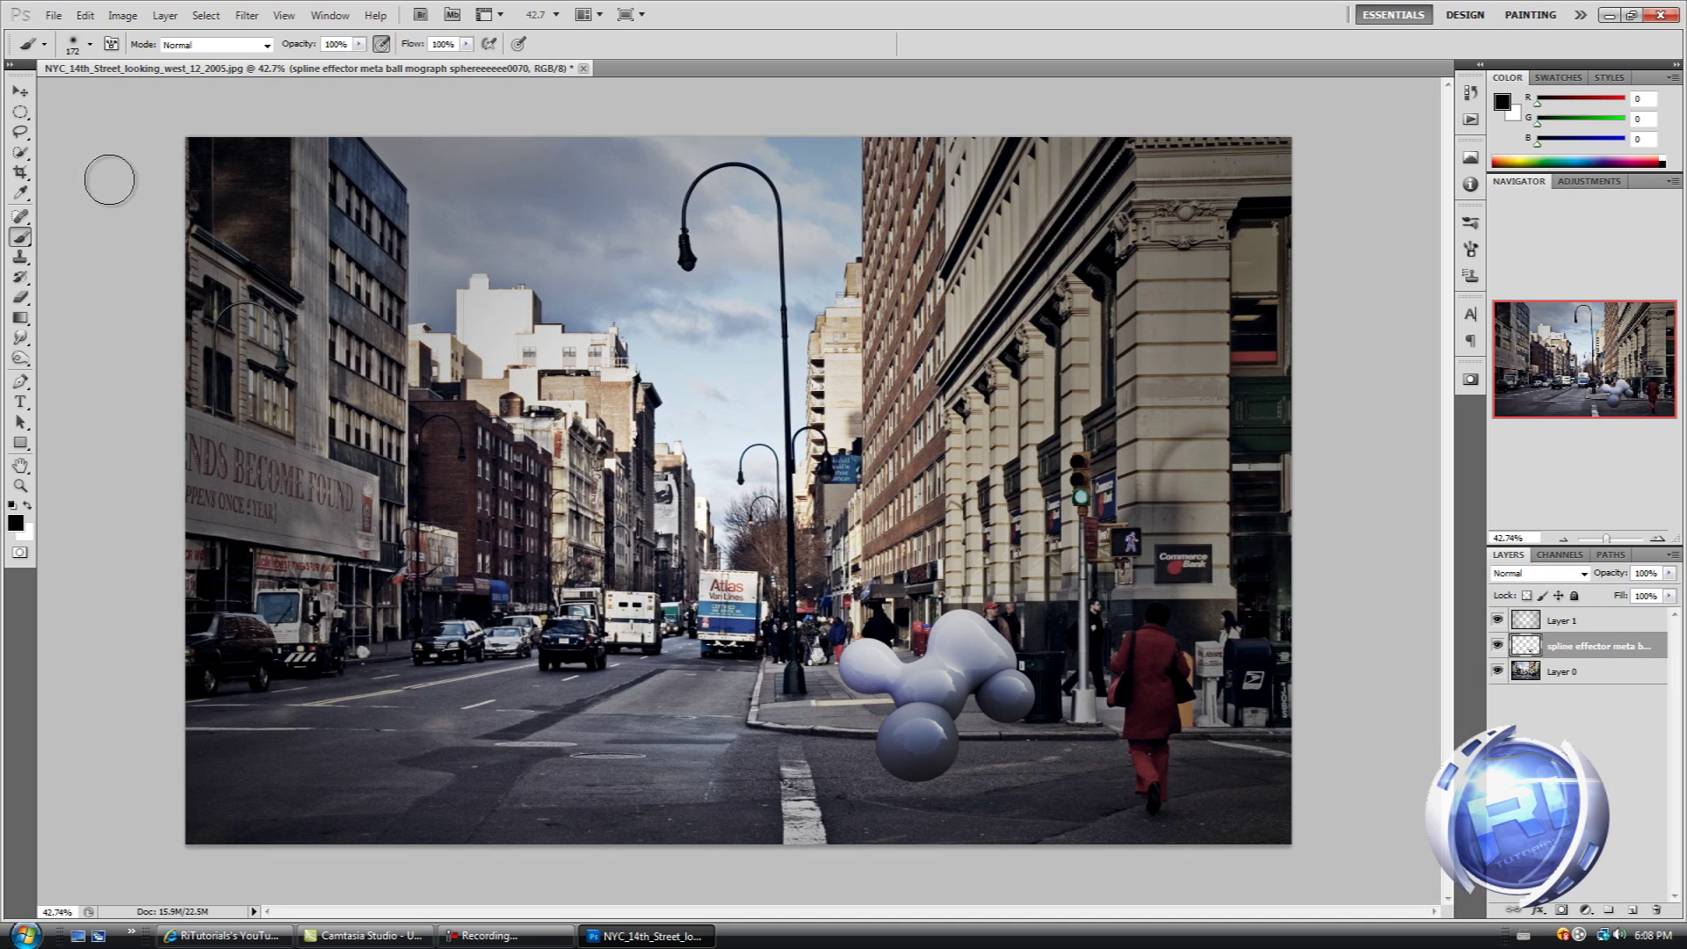
click(24, 242)
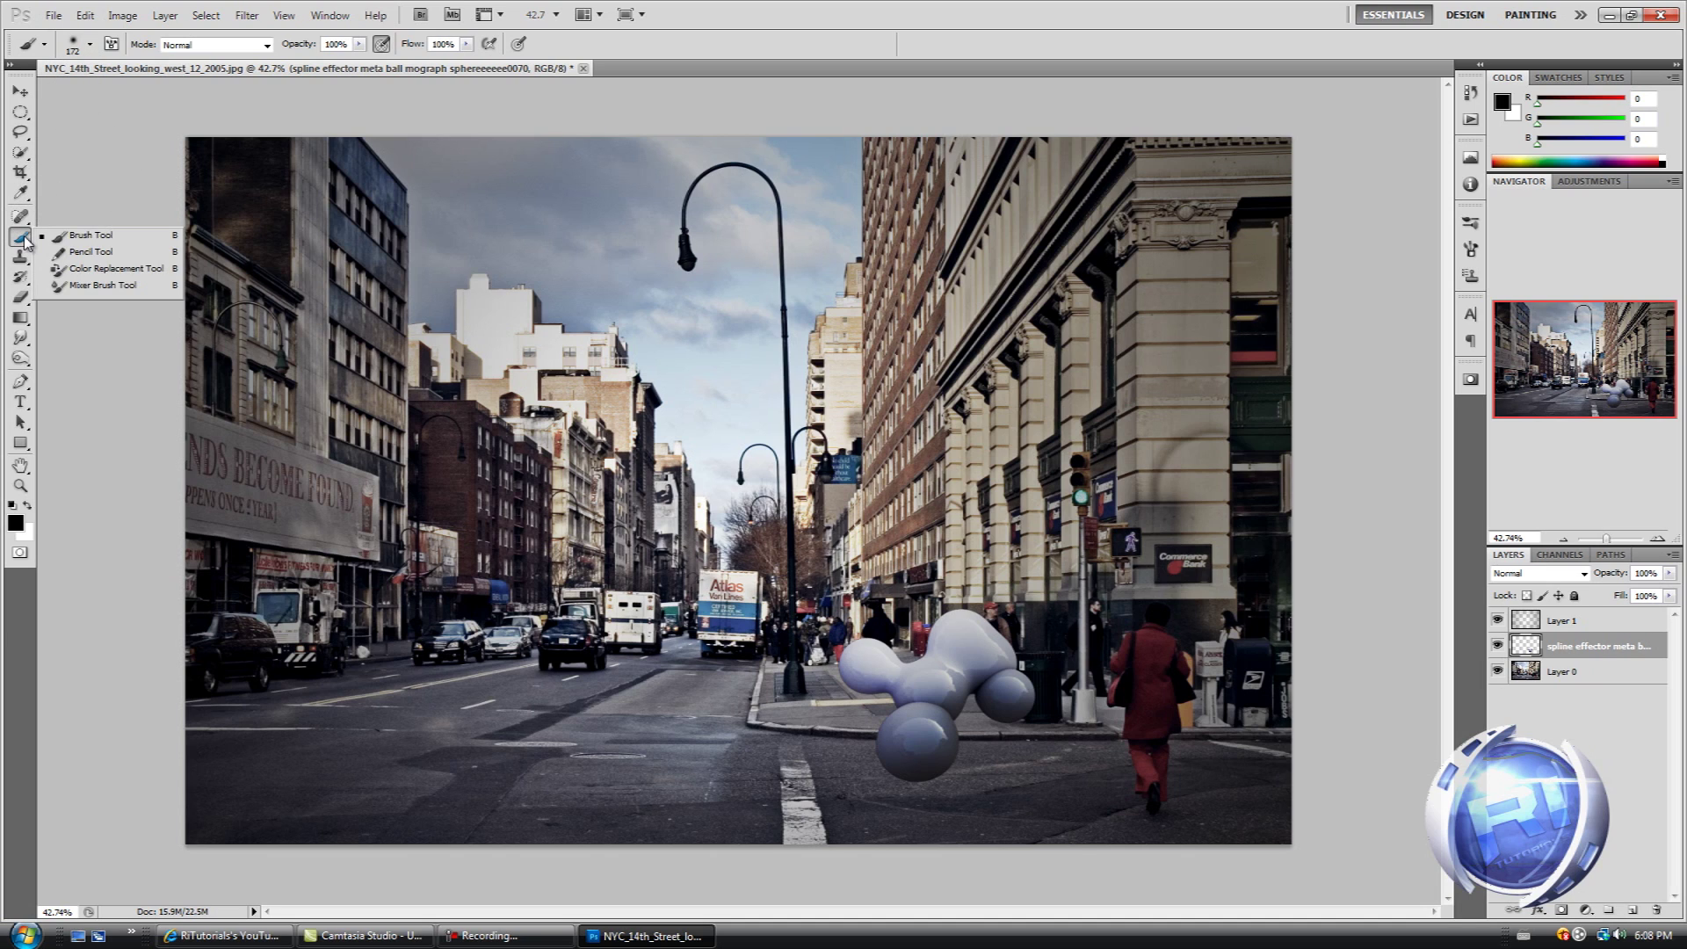
click(90, 44)
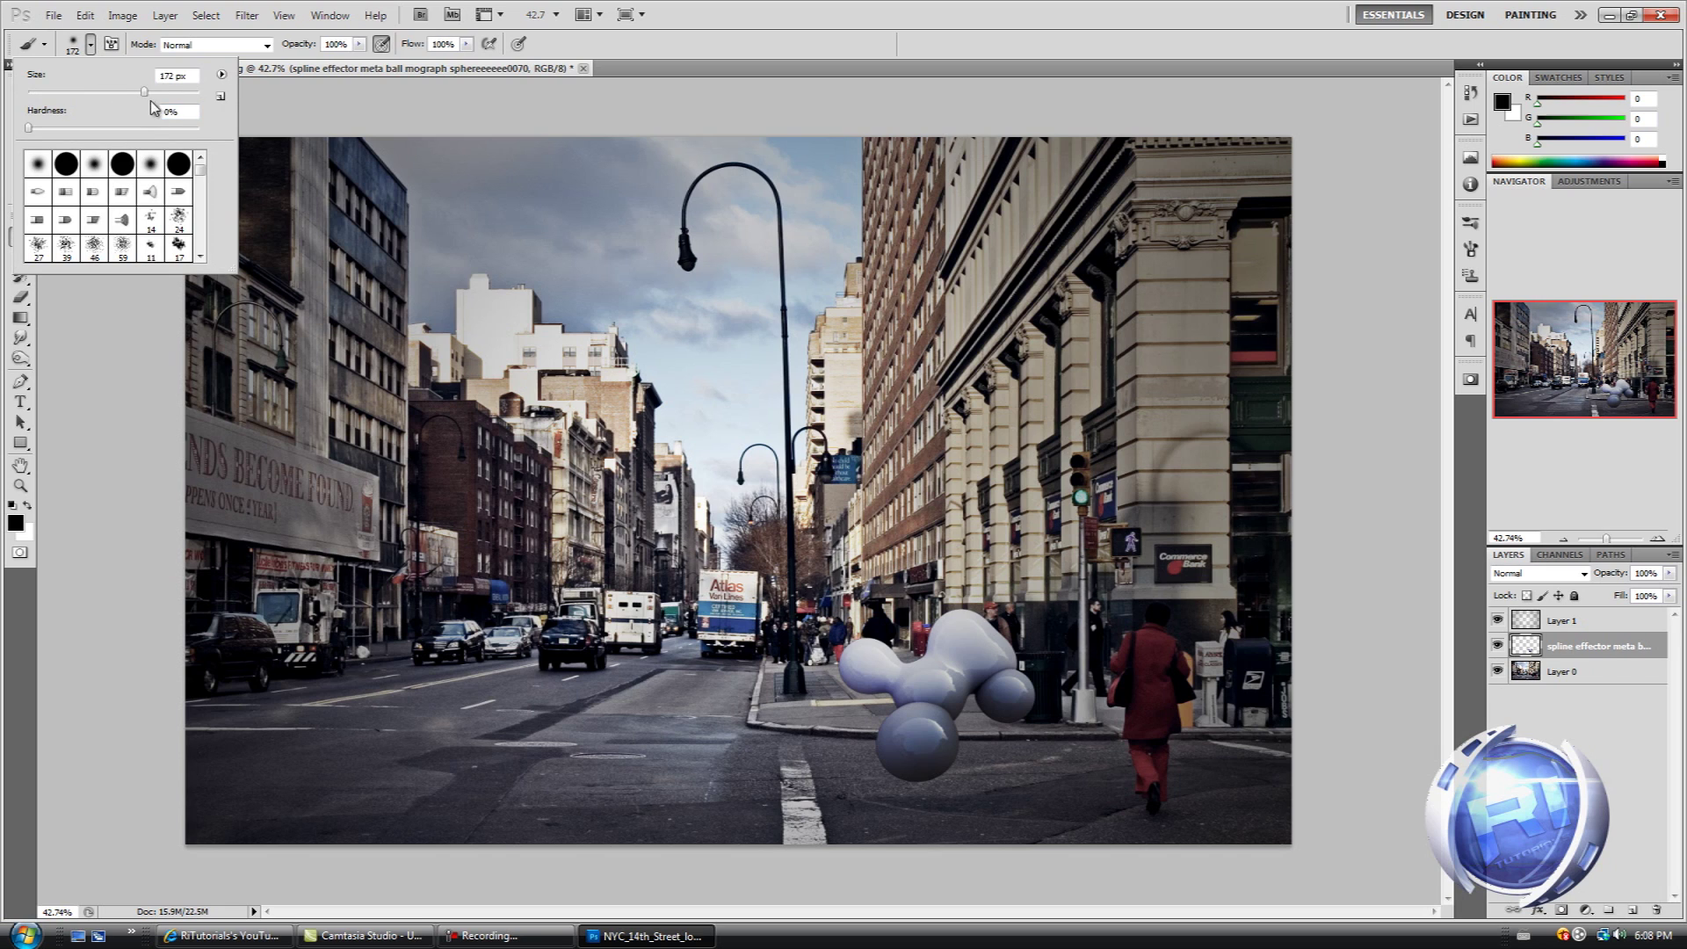
key(Return)
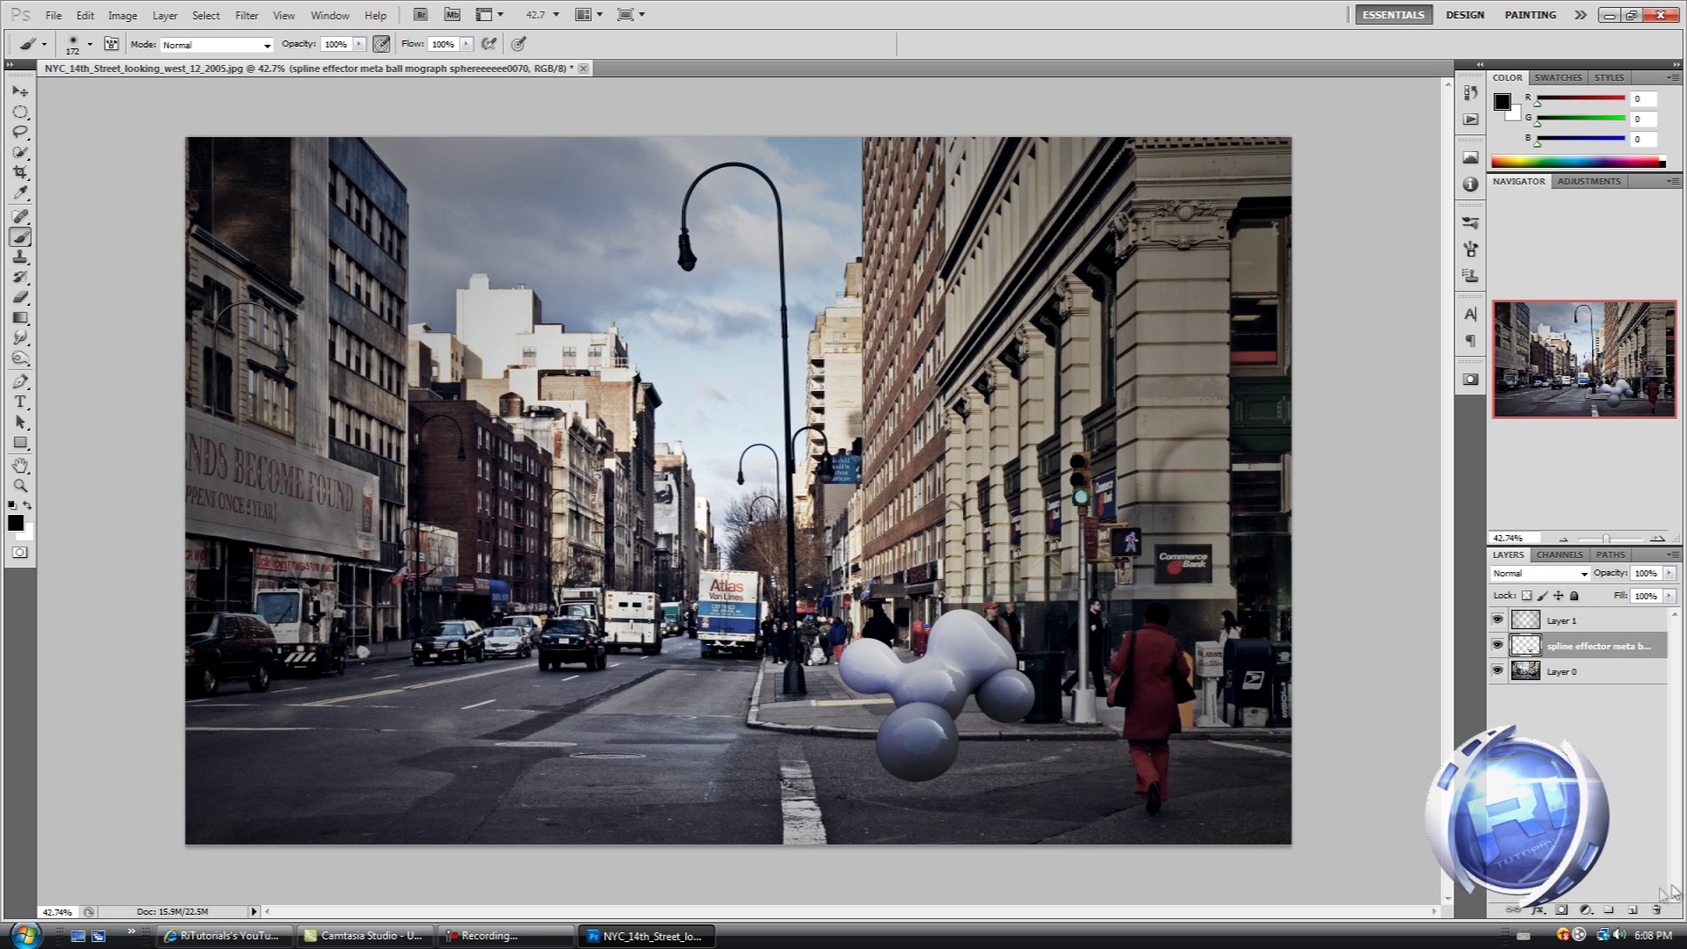
click(1634, 910)
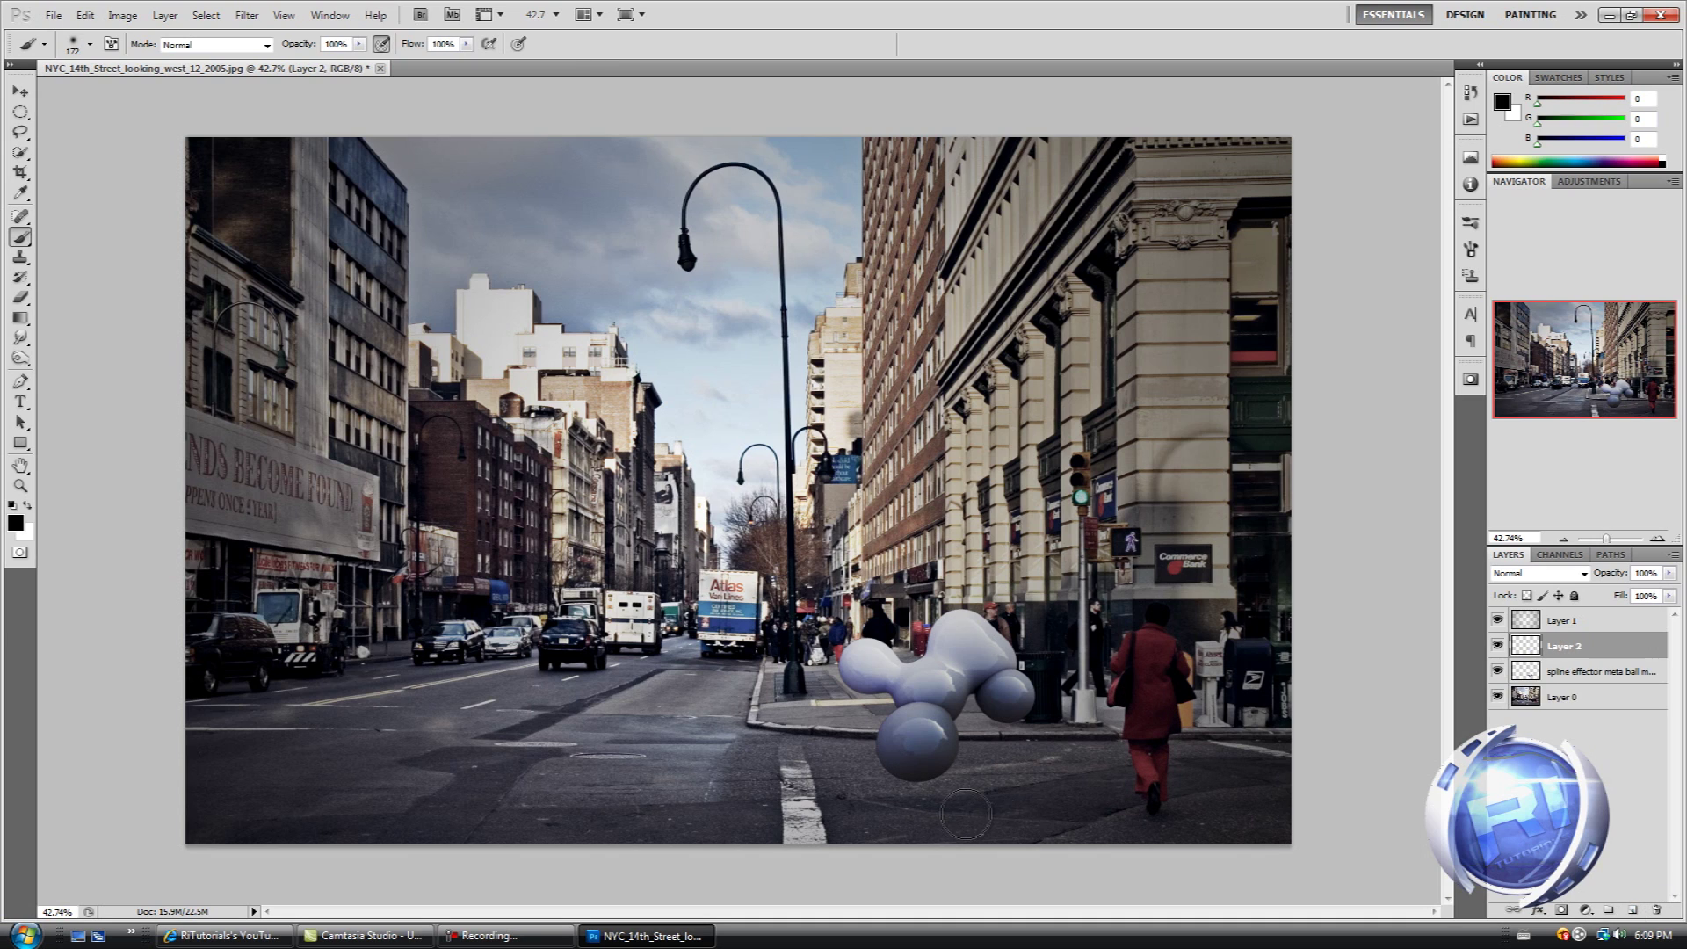
Paint a soft black shadow on Layer 2 under the lower sphere, extending right along the road.
click(901, 791)
click(922, 795)
click(949, 805)
drag(958, 791, 1004, 827)
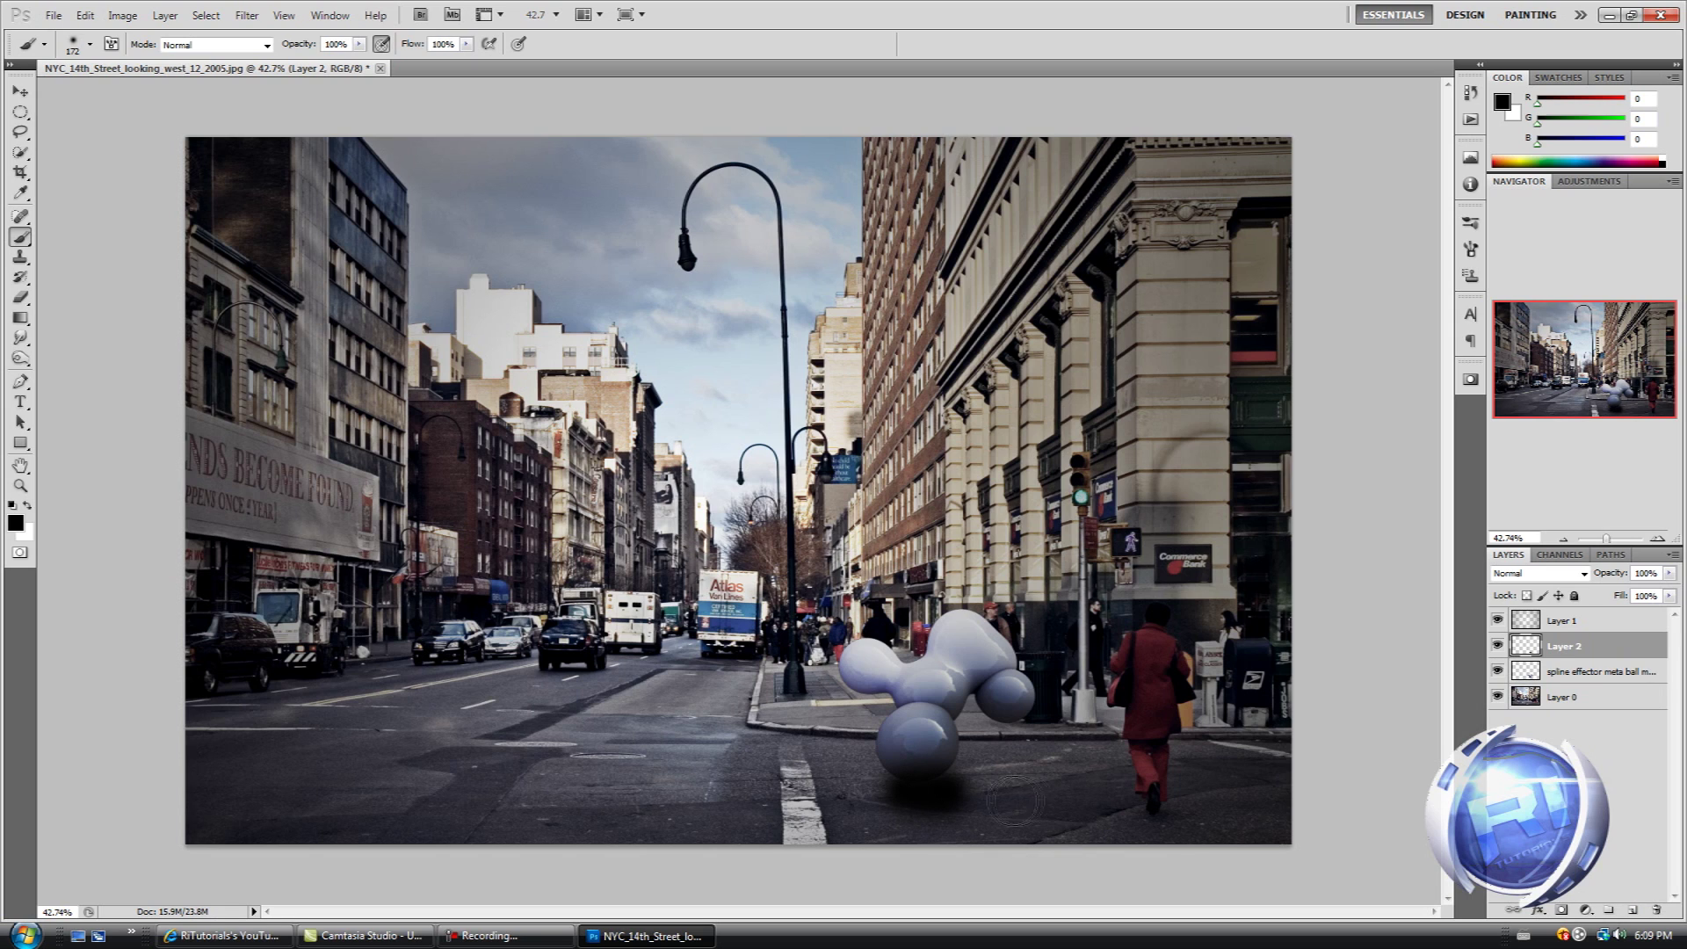
click(980, 778)
drag(971, 766, 1104, 828)
mouse_move(1049, 775)
mouse_down()
mouse_move(1002, 762)
mouse_move(894, 786)
mouse_move(914, 790)
mouse_up()
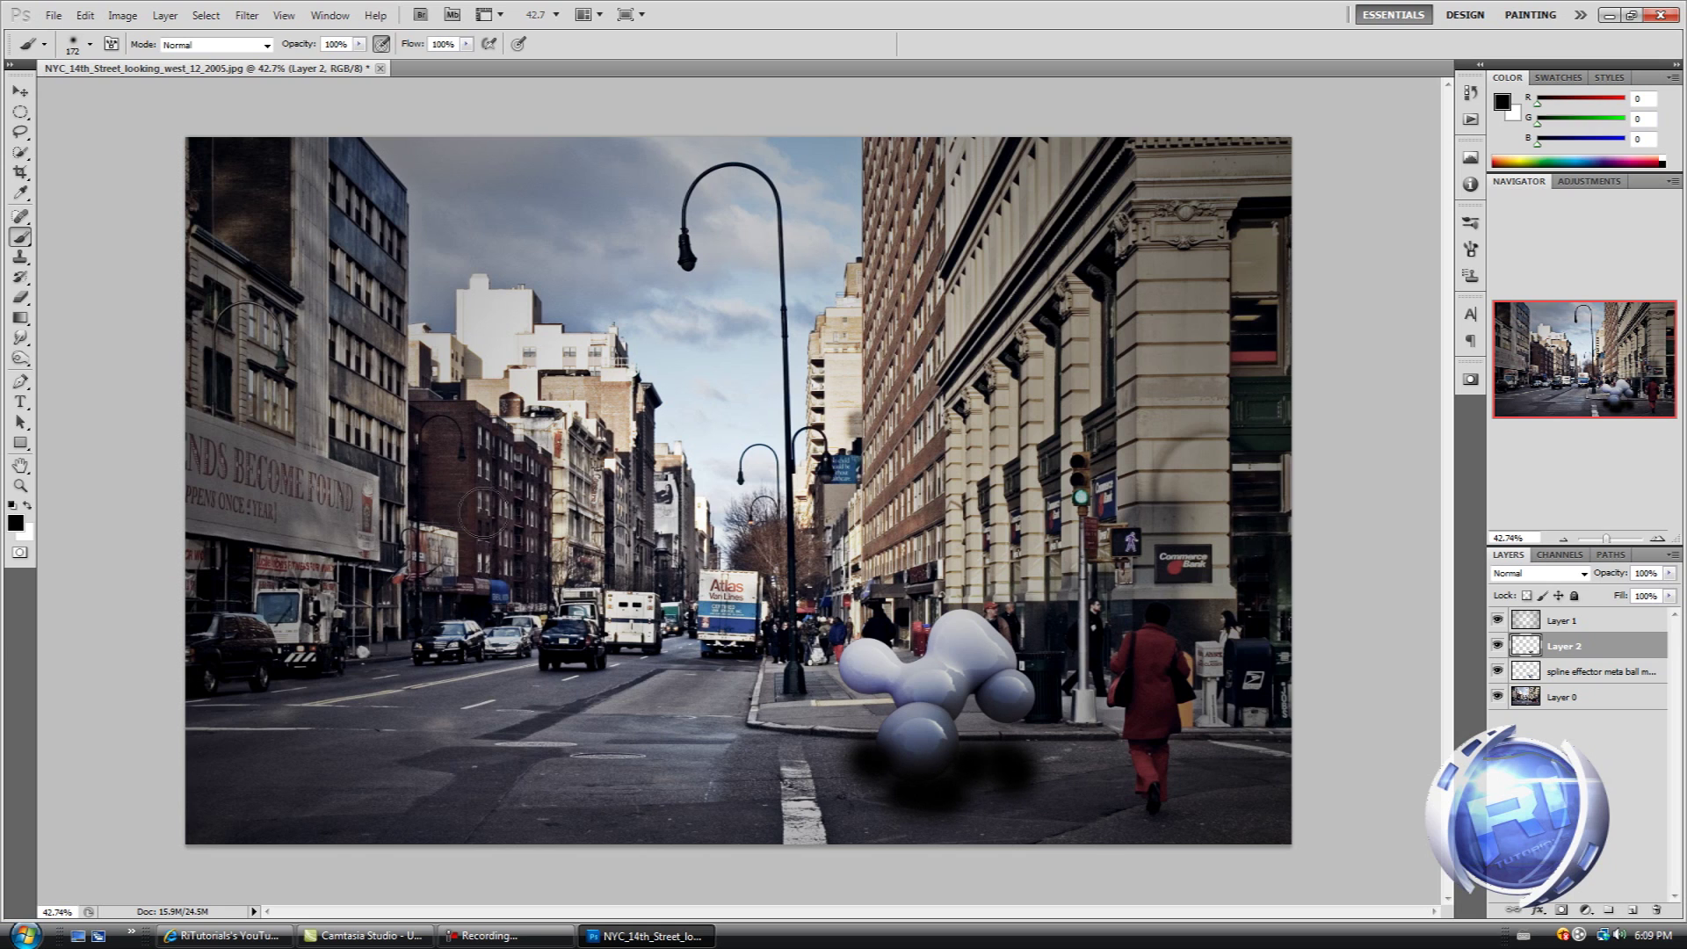
click(19, 299)
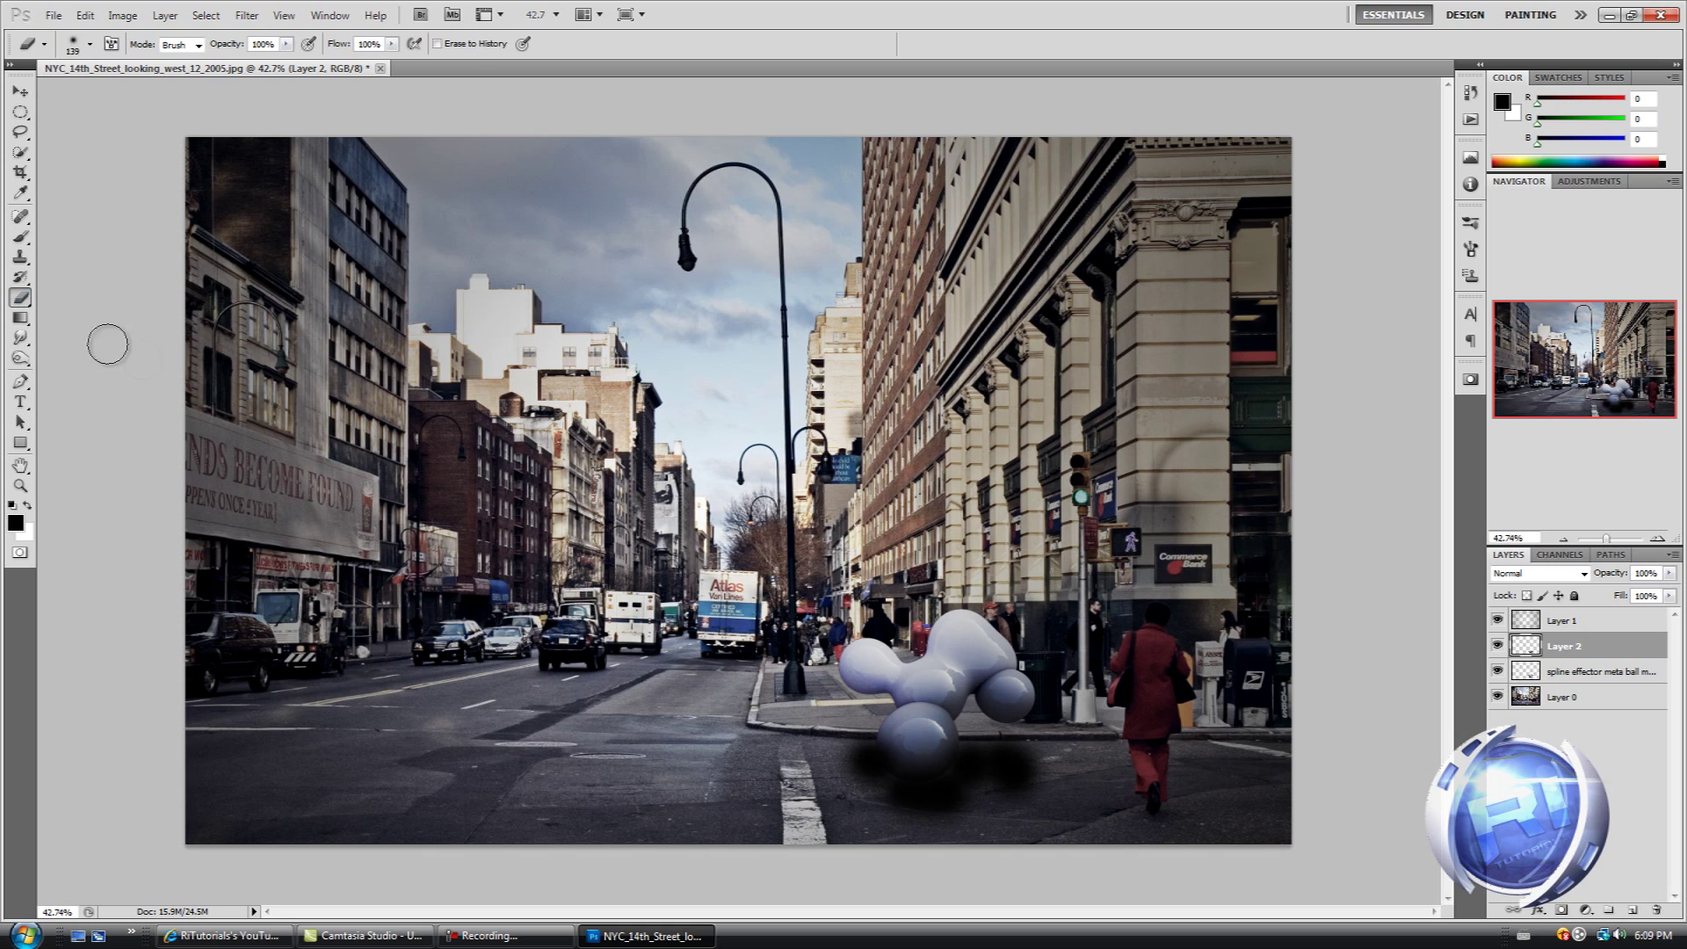
Erase excess shadow over the lower ball with a 453 px eraser.
click(78, 46)
drag(129, 93, 166, 95)
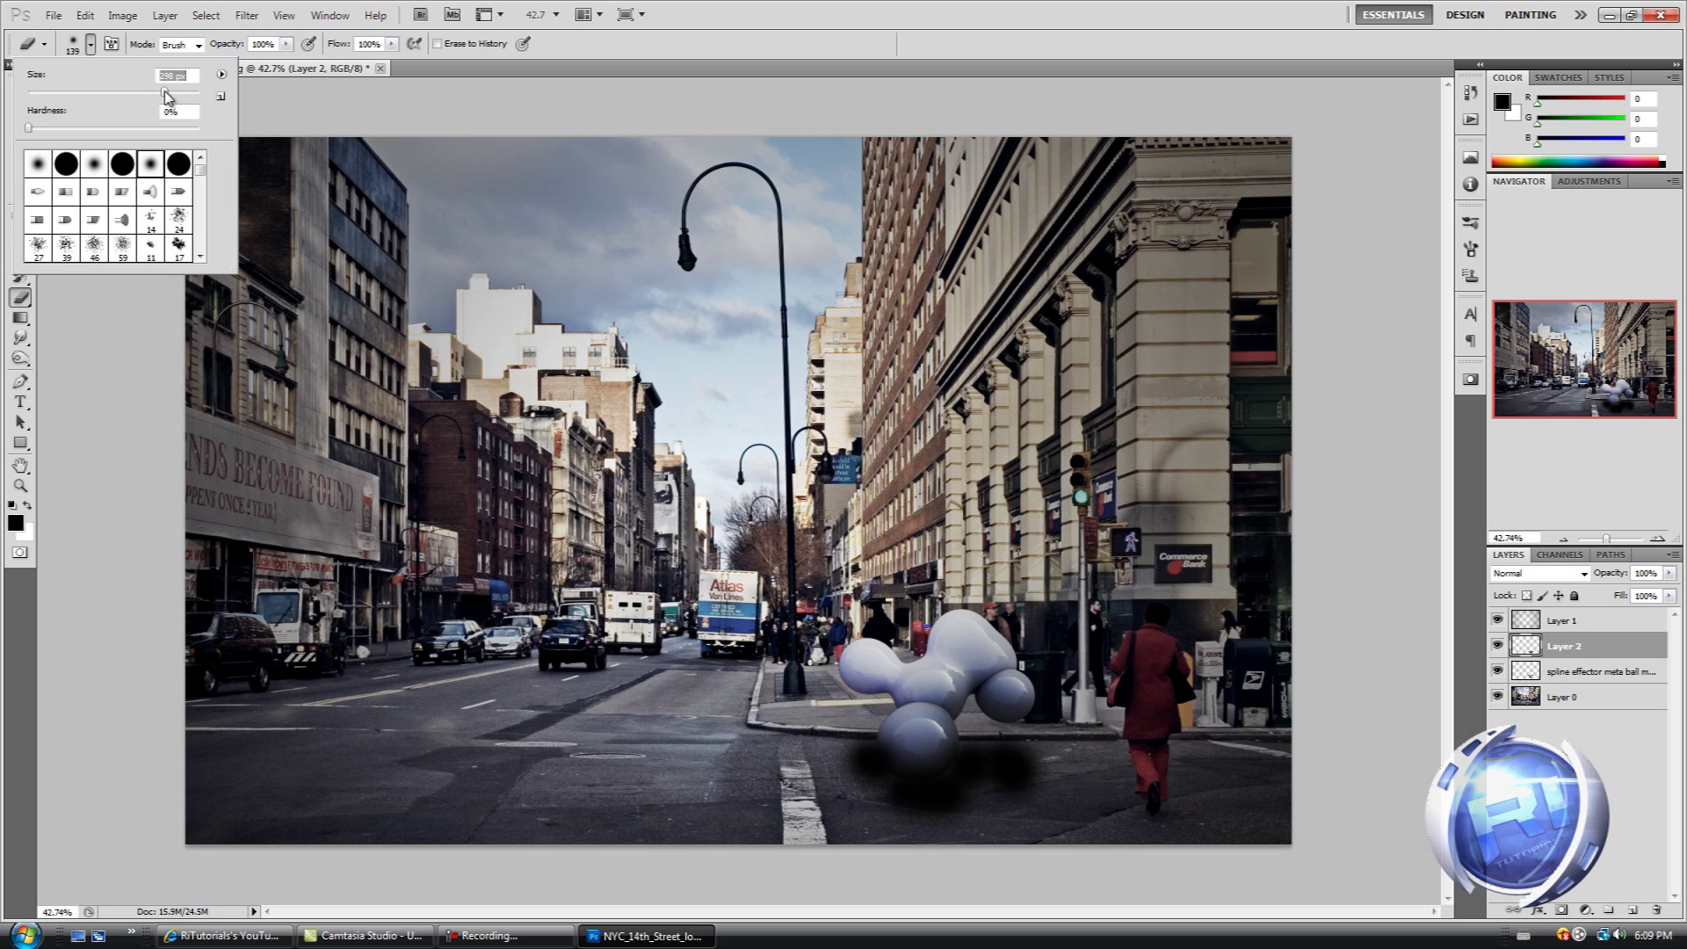
click(90, 43)
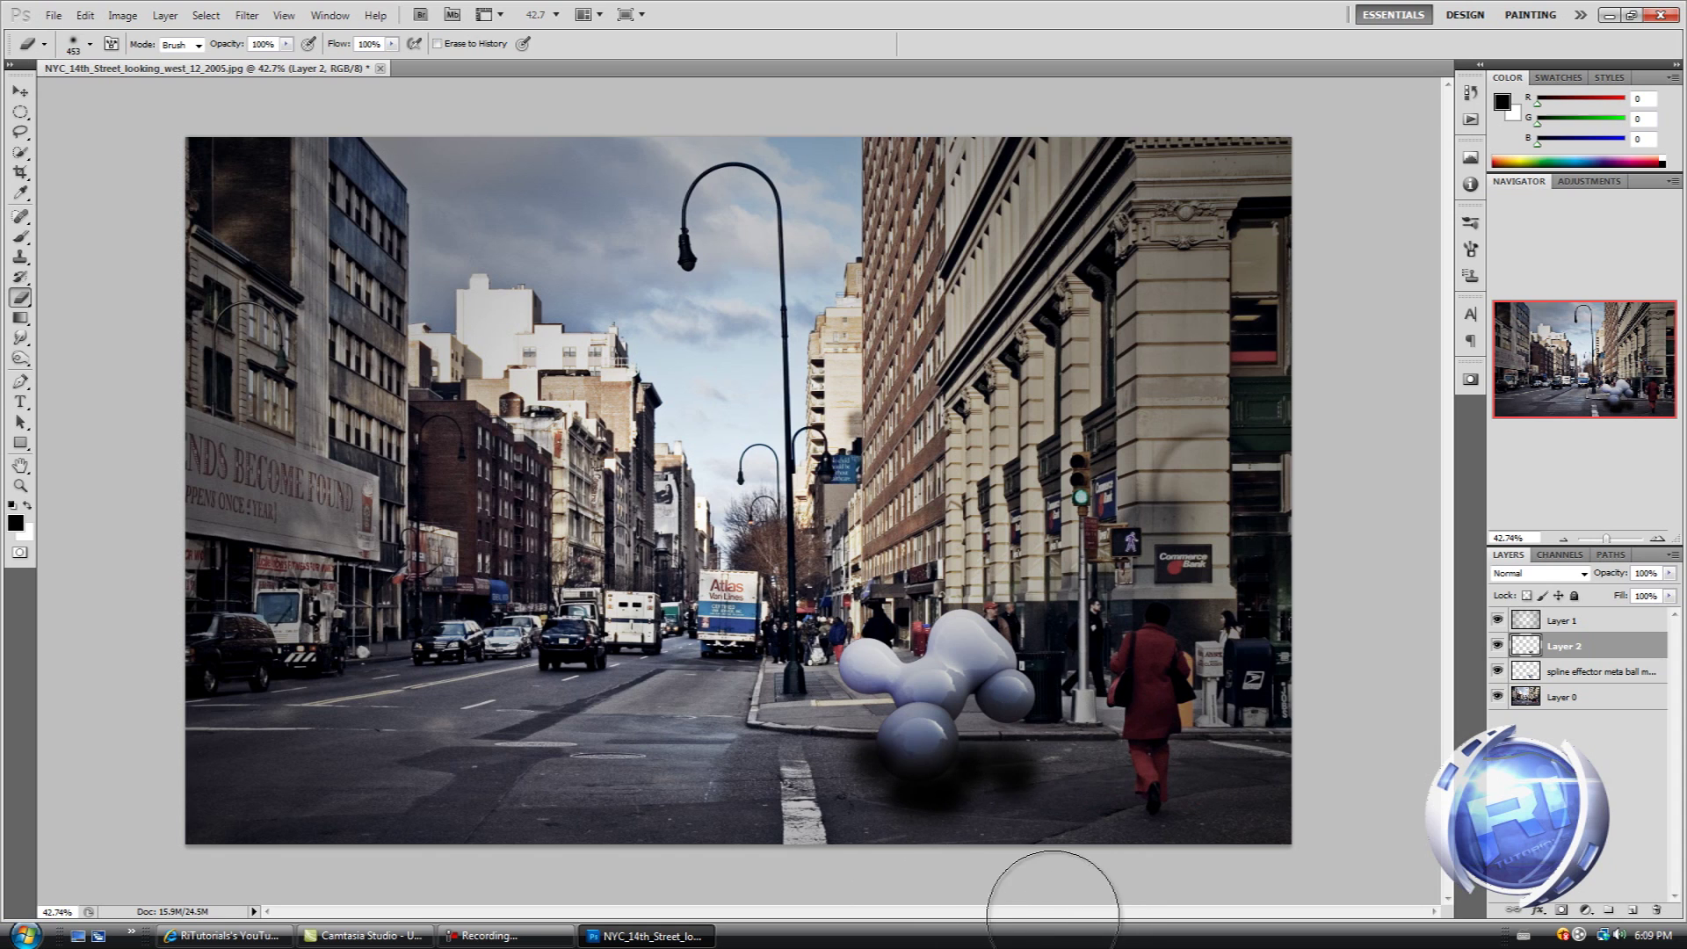
mouse_move(967, 788)
mouse_down()
mouse_move(953, 764)
mouse_move(1032, 654)
mouse_move(975, 702)
mouse_move(1013, 735)
mouse_up()
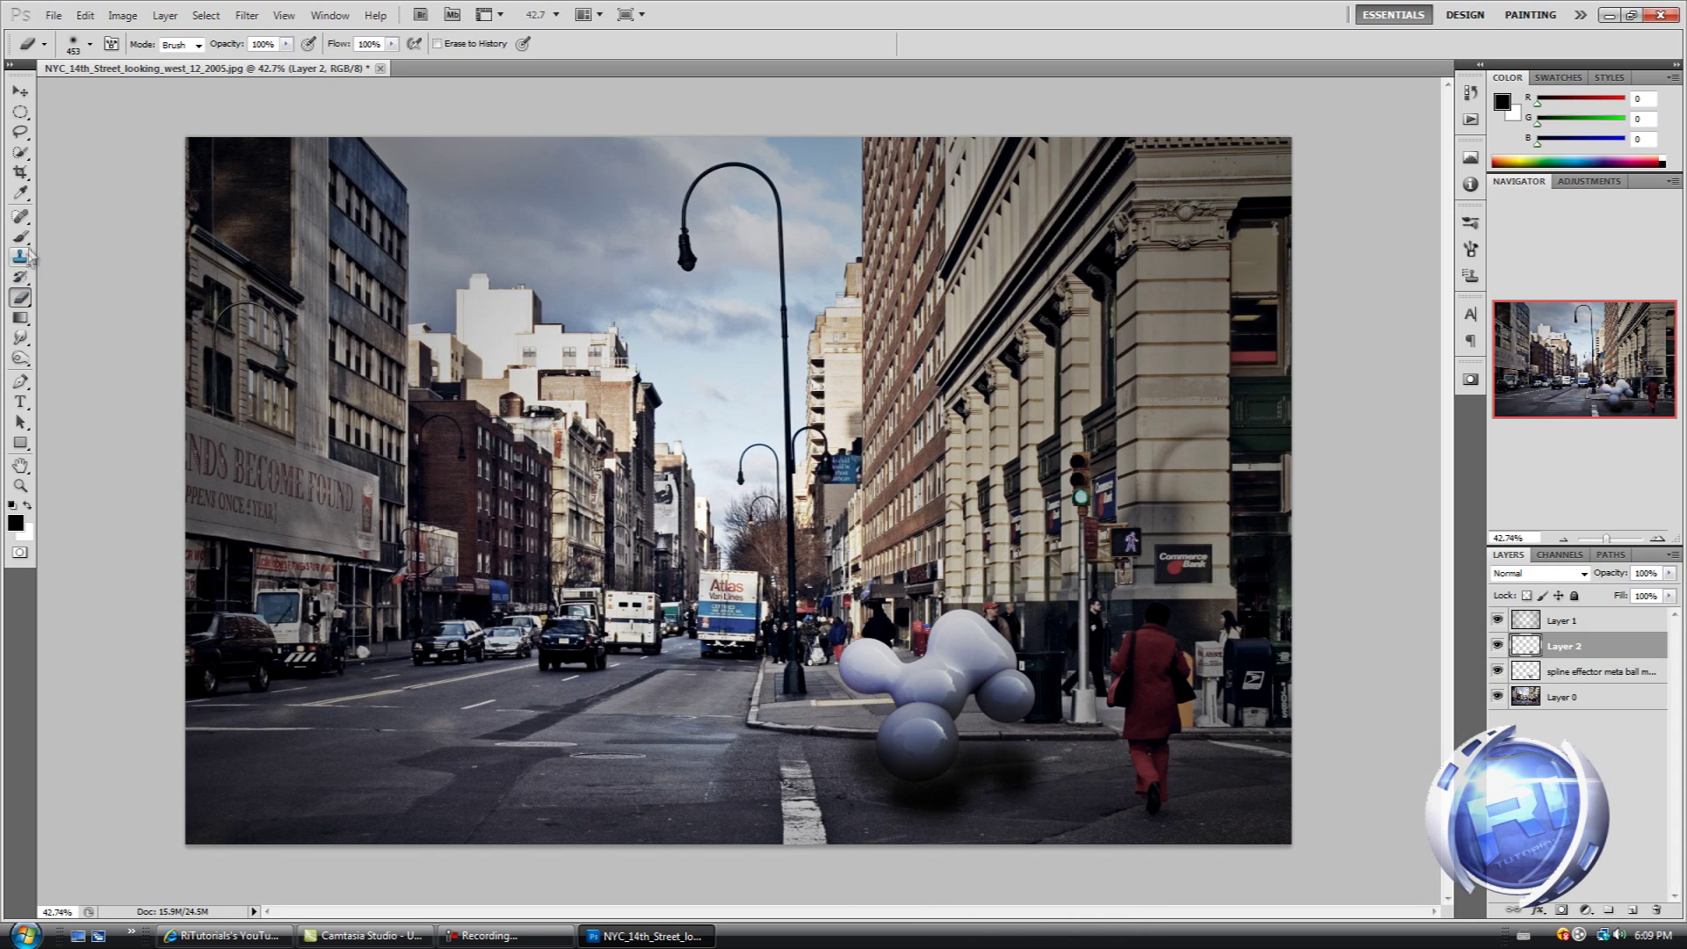
Repaint shadow beneath the lower ball, erase strays at lower left, and lower Layer 2 opacity.
click(21, 277)
click(21, 237)
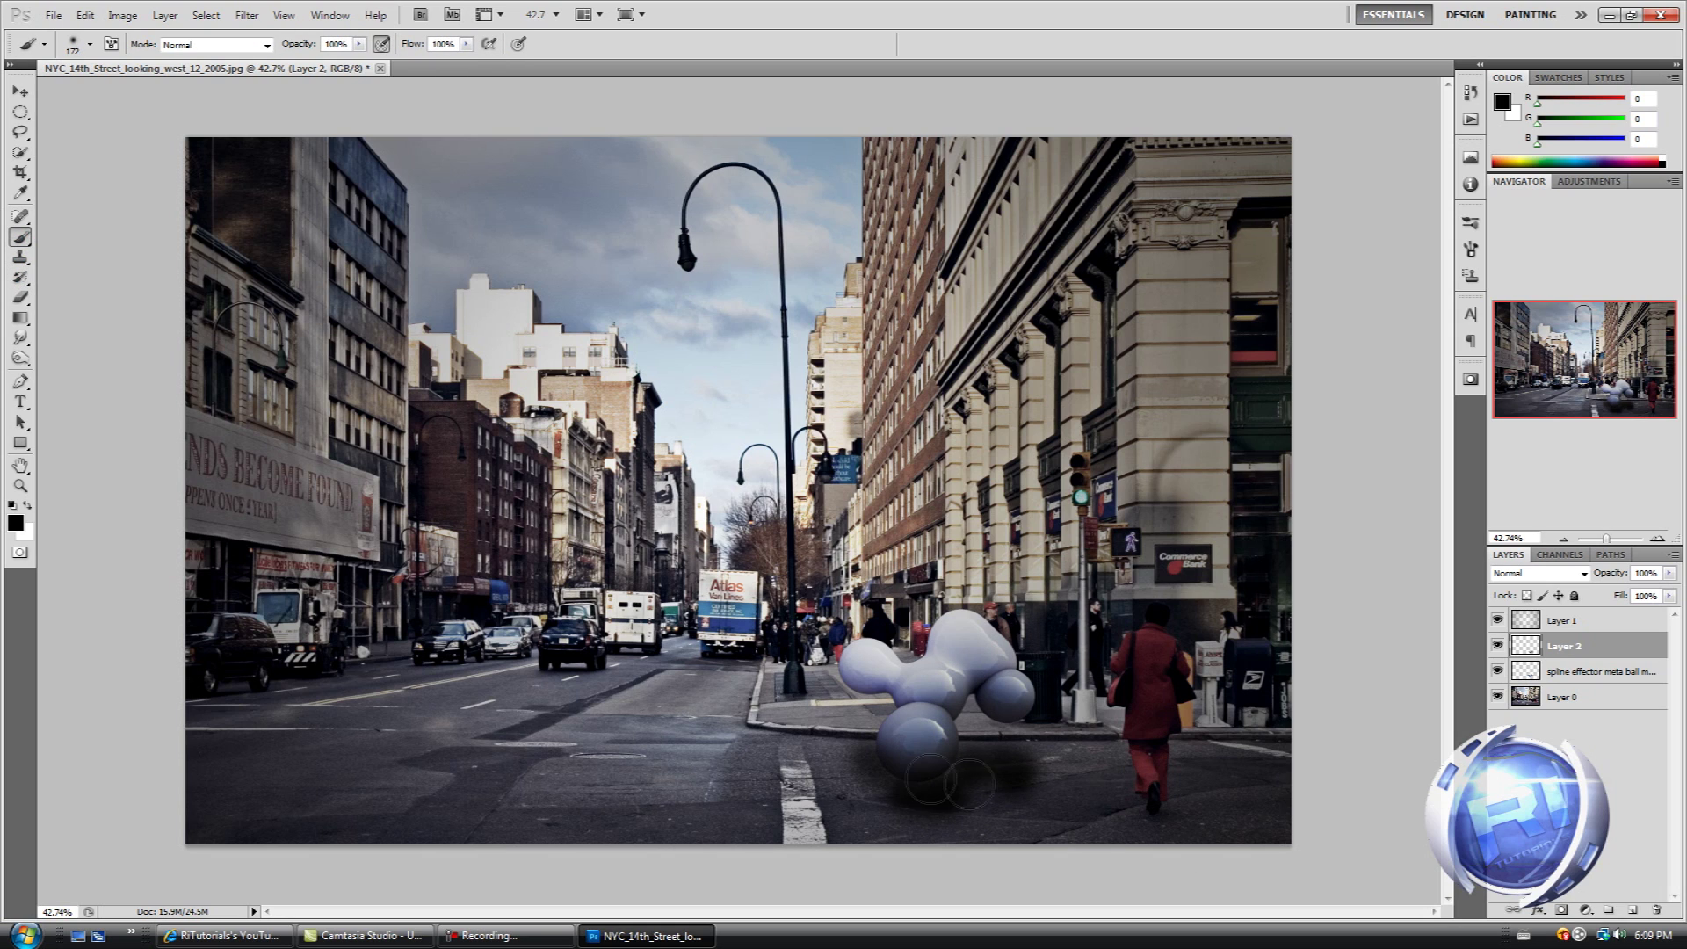
mouse_move(949, 770)
mouse_down()
mouse_move(971, 773)
mouse_move(899, 768)
mouse_move(1039, 788)
mouse_move(996, 765)
mouse_move(833, 788)
mouse_up()
click(21, 297)
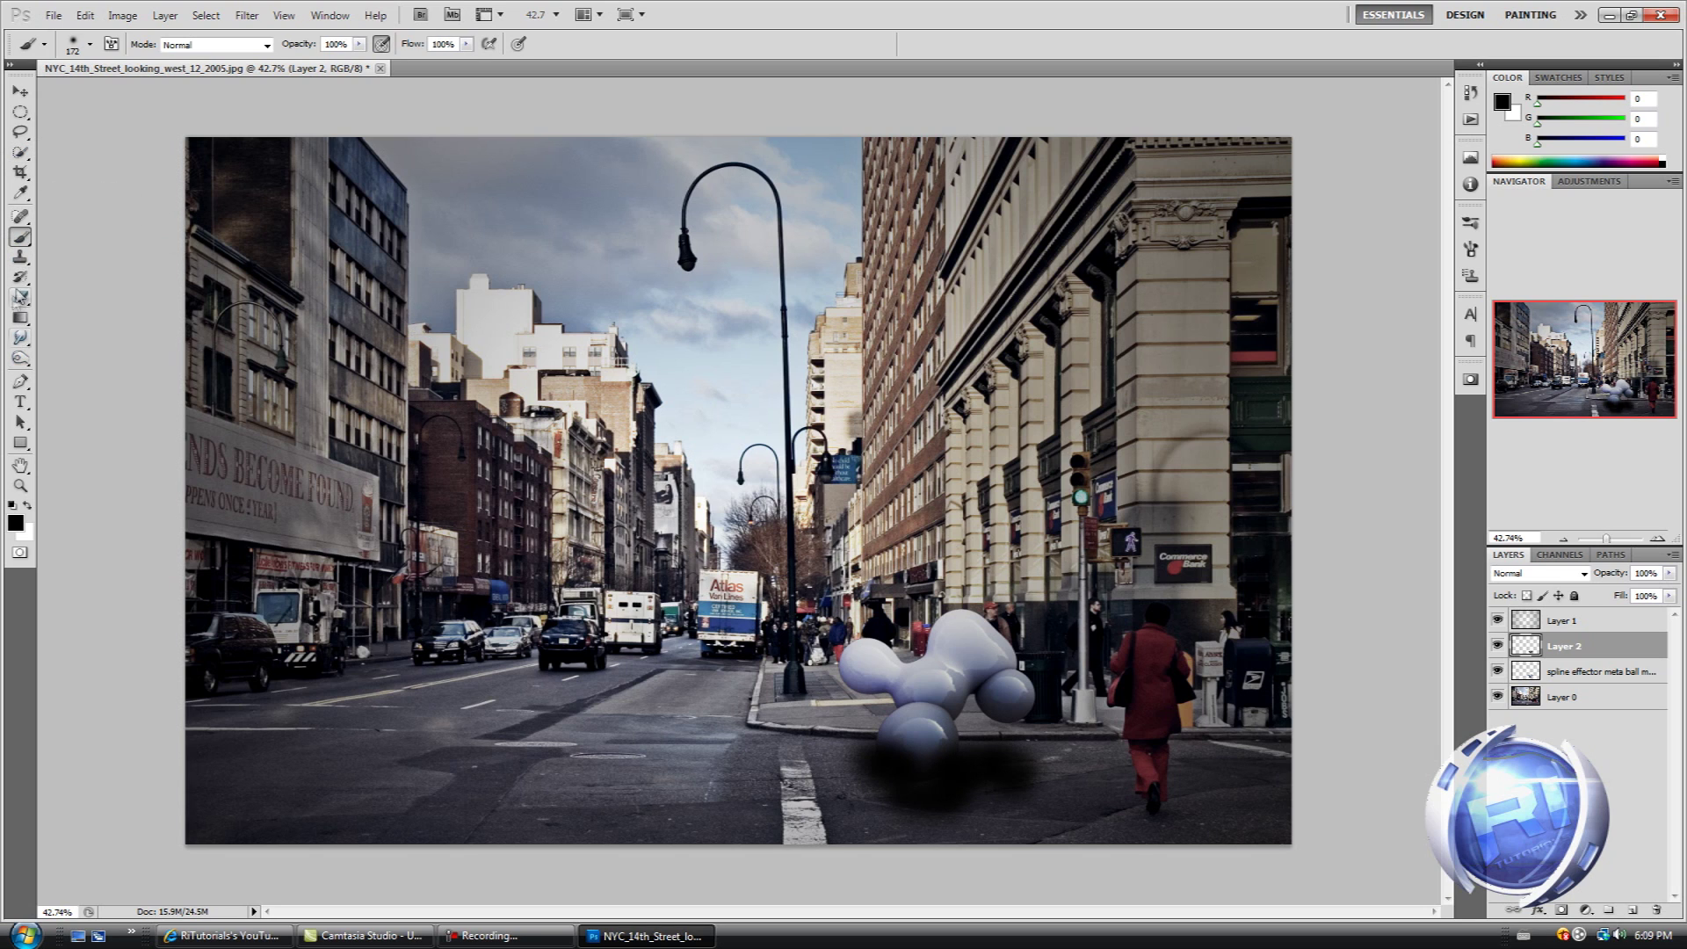
mouse_move(854, 723)
mouse_down()
mouse_move(940, 782)
mouse_move(904, 768)
mouse_move(1072, 755)
mouse_up()
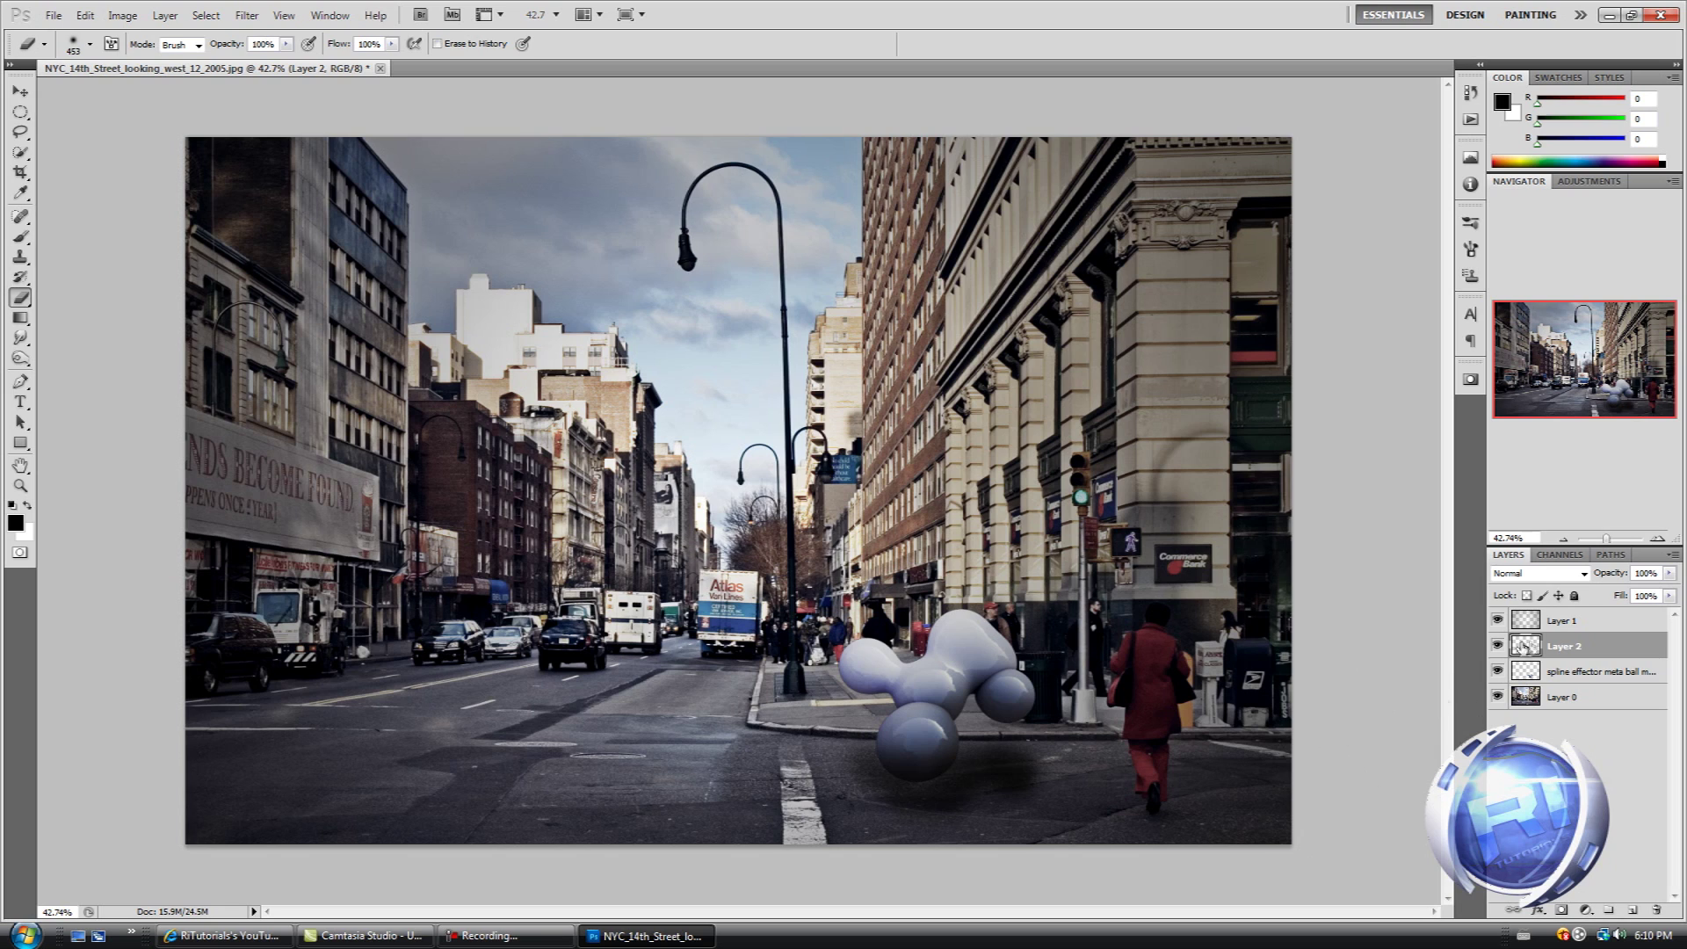
mouse_move(1669, 575)
mouse_down()
mouse_move(1673, 594)
mouse_move(1612, 598)
mouse_move(1671, 590)
mouse_up()
Set Layer 2's blend mode to Overlay, then hide and reshow it to compare the shadow.
click(1517, 580)
key(Down)
key(Down)
key(Down)
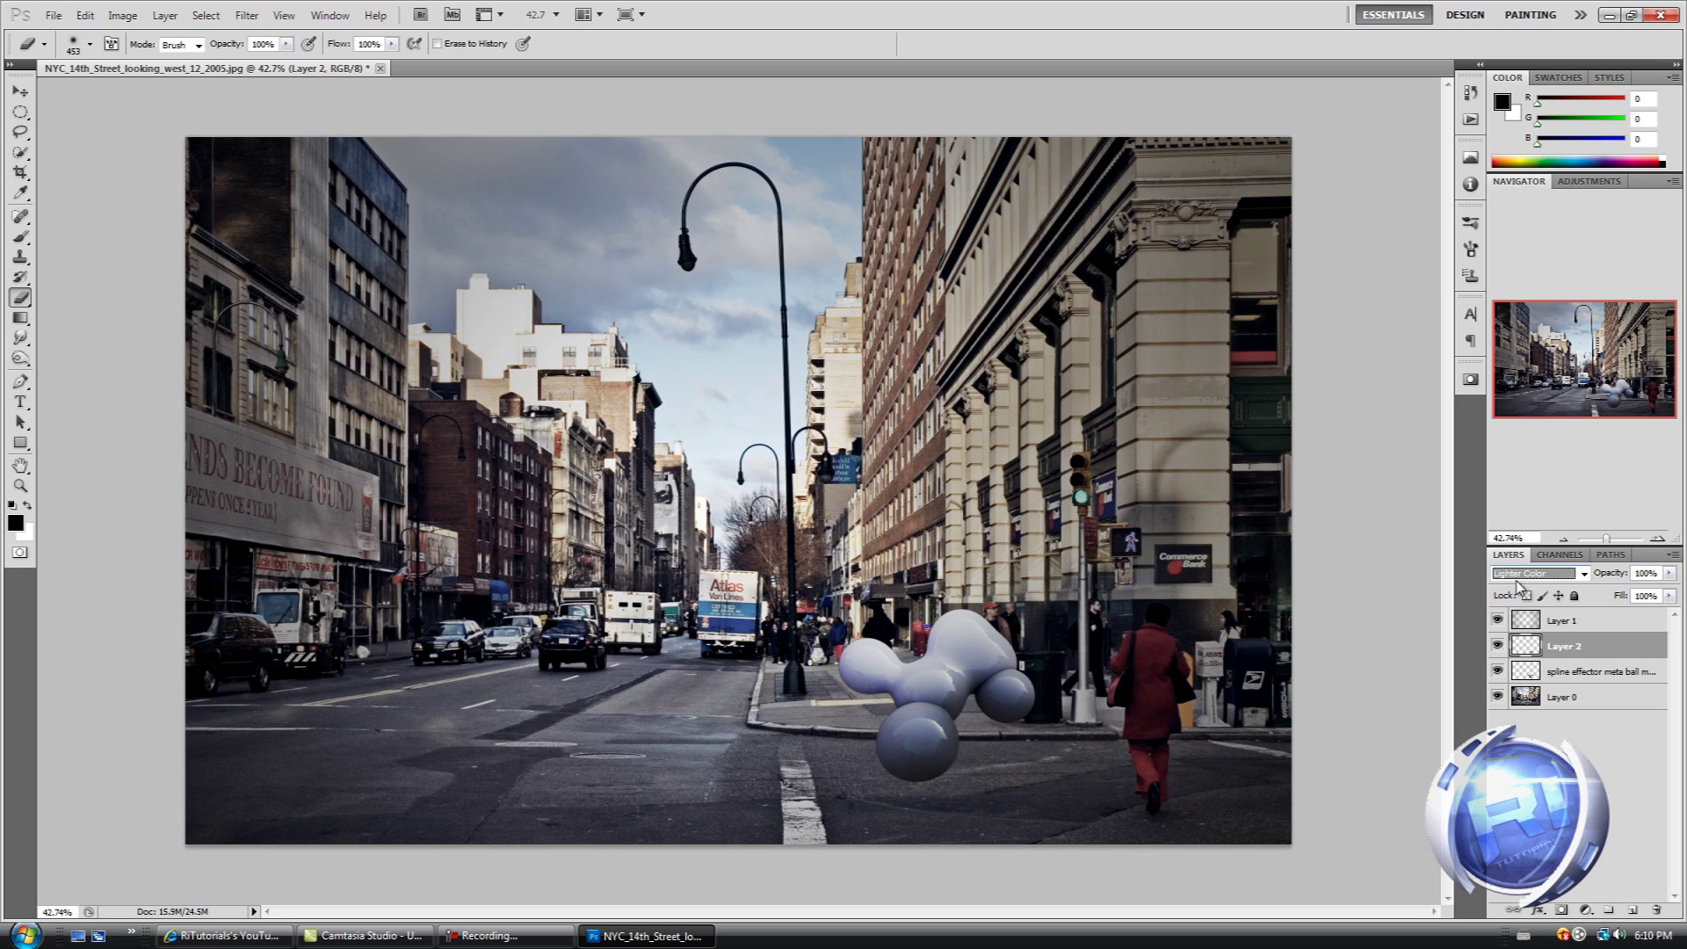
key(Down)
key(Down)
key(Up)
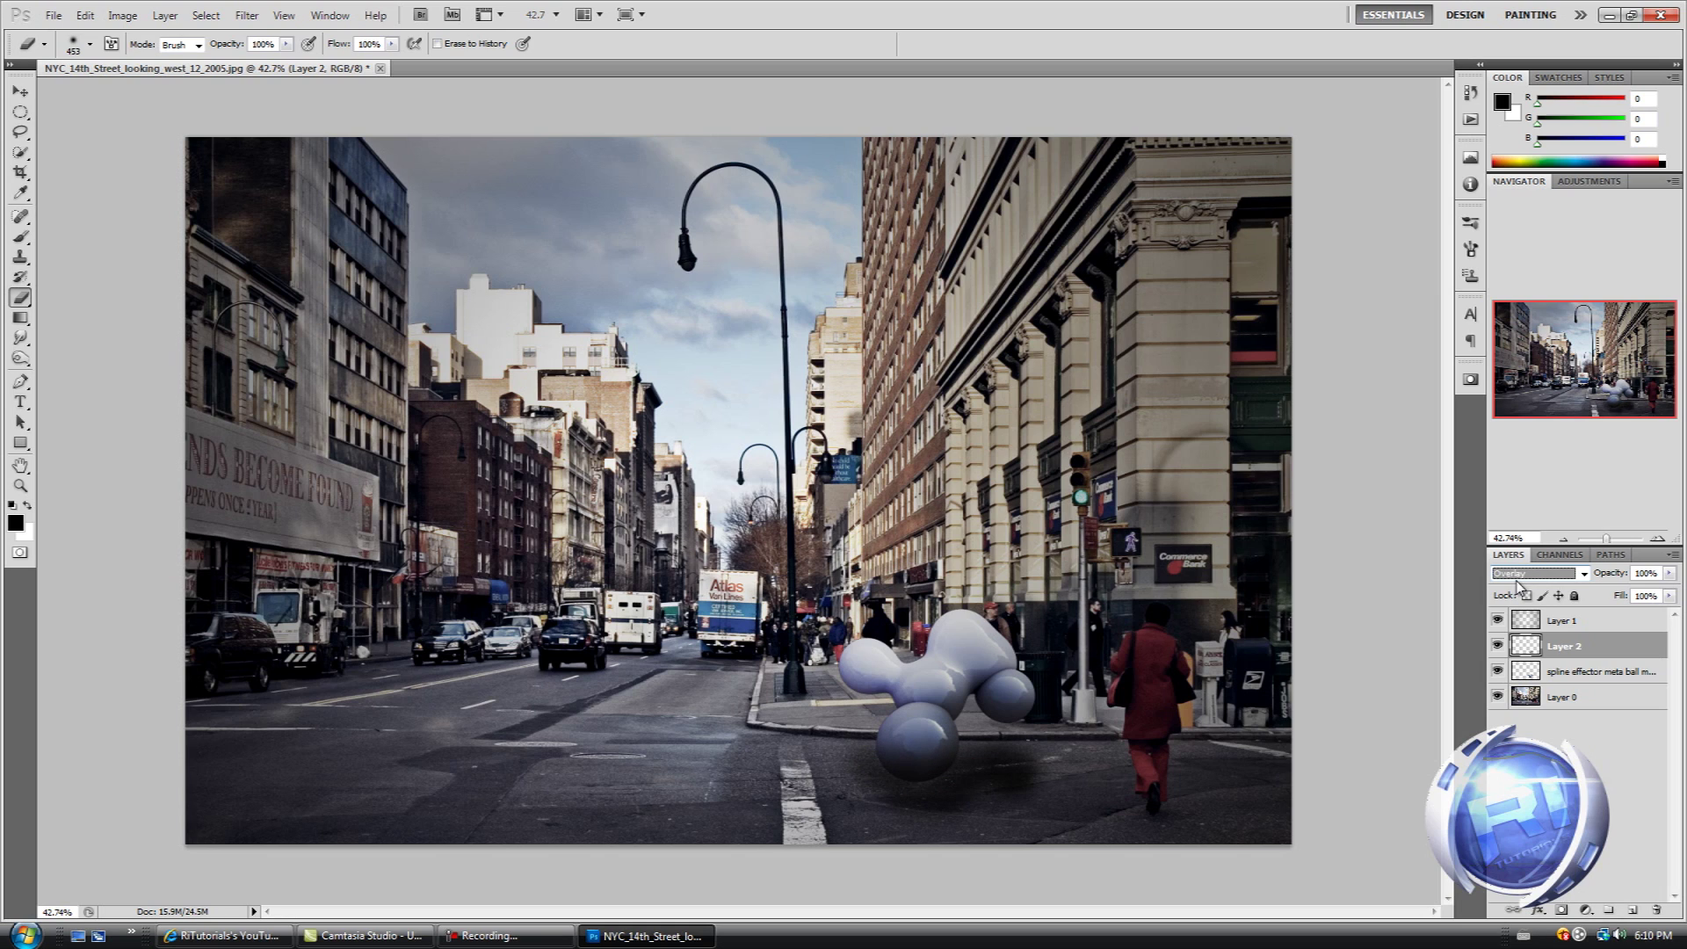
key(Down)
key(Down)
key(Down)
key(Up)
key(Up)
key(Up)
click(1497, 646)
click(1498, 646)
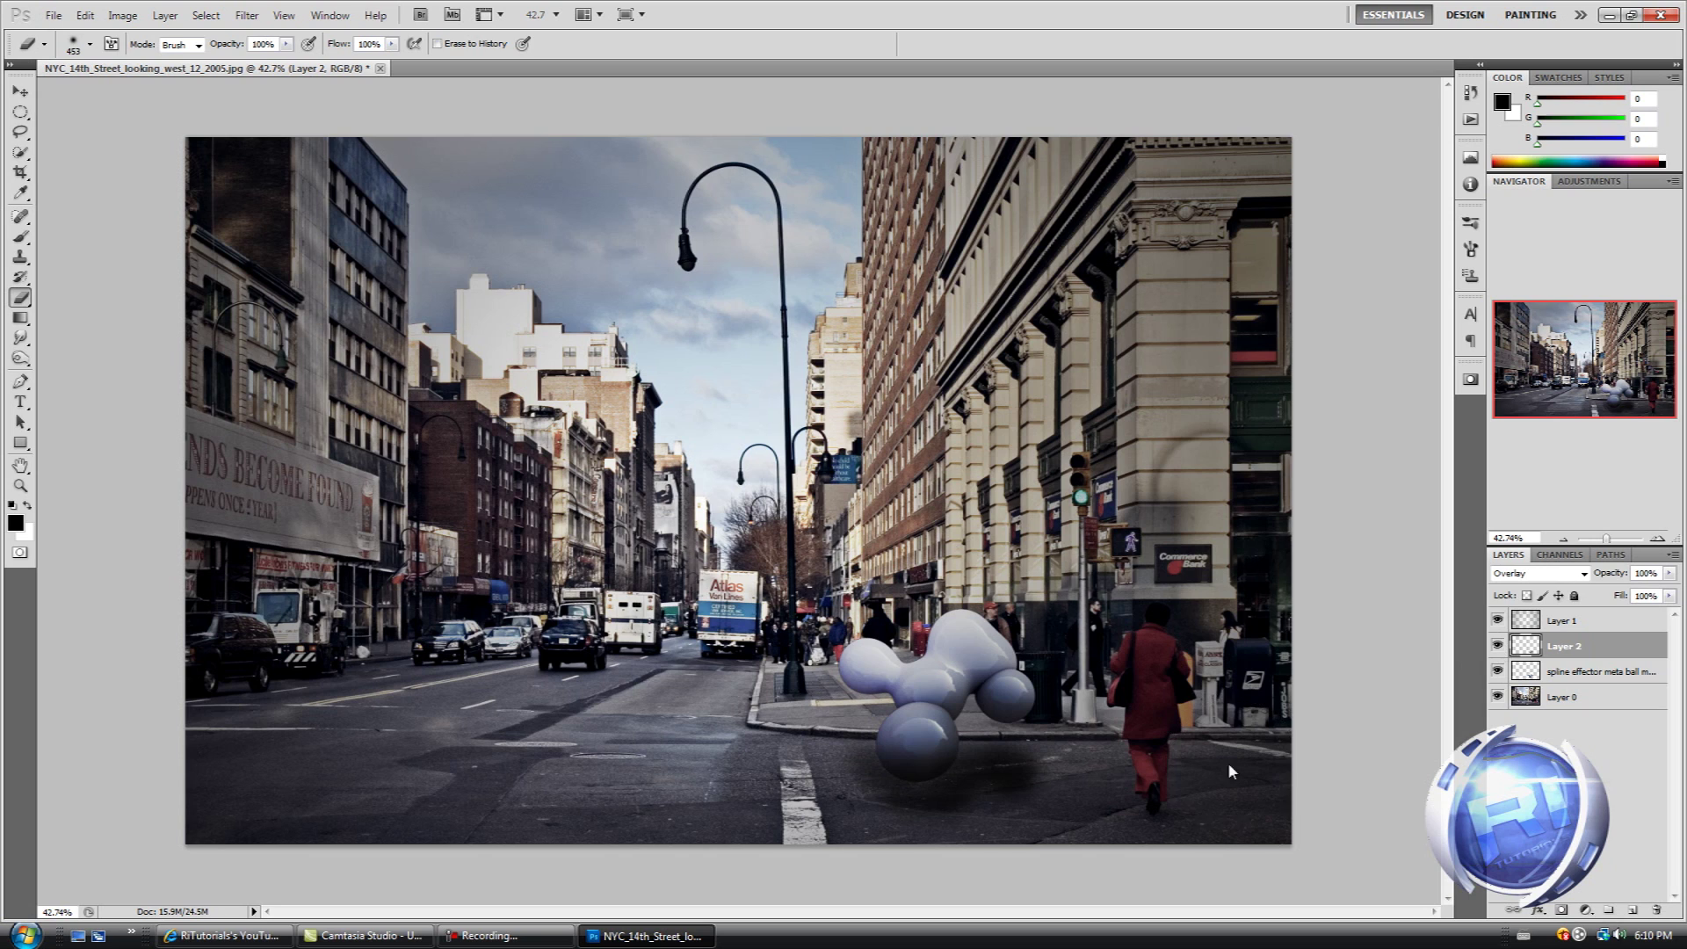